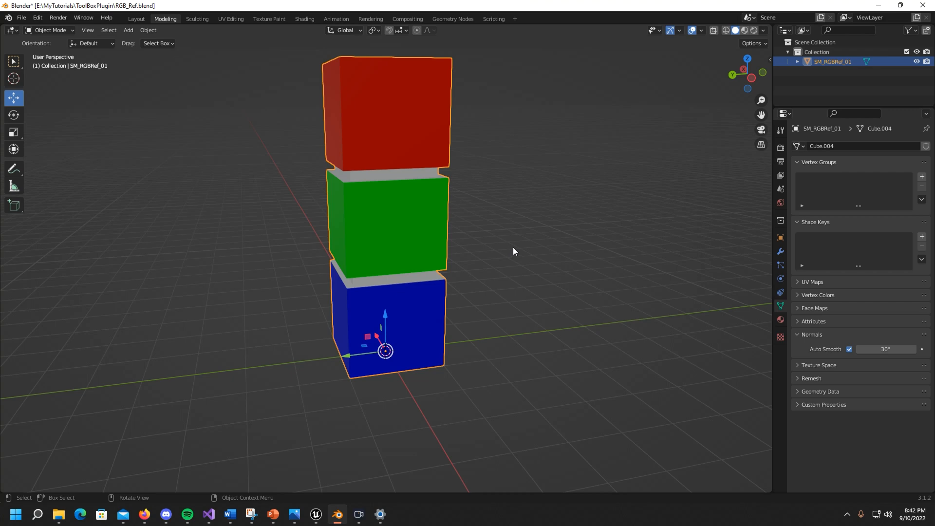
Examine the stacked red, green and blue reference tower from several angles and distances.
middle_click_drag(548, 229, 556, 251)
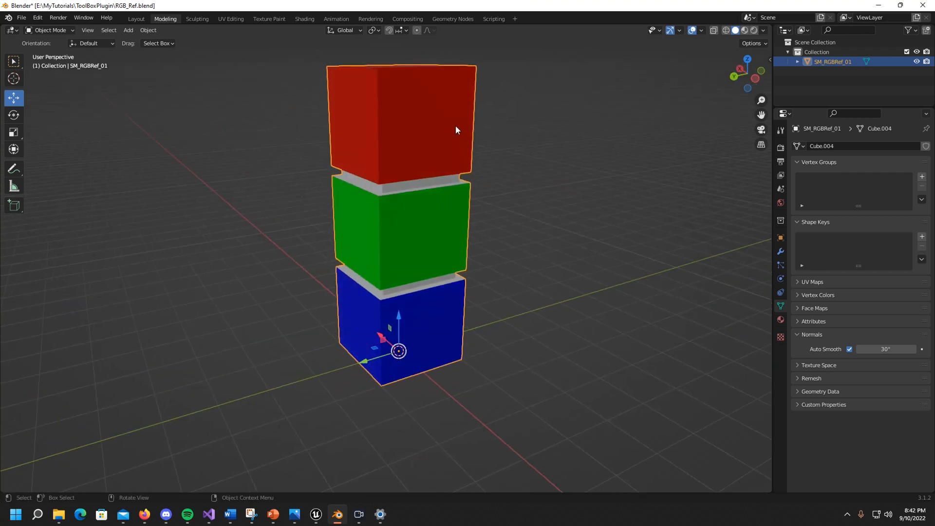
middle_click_drag(508, 191, 548, 185)
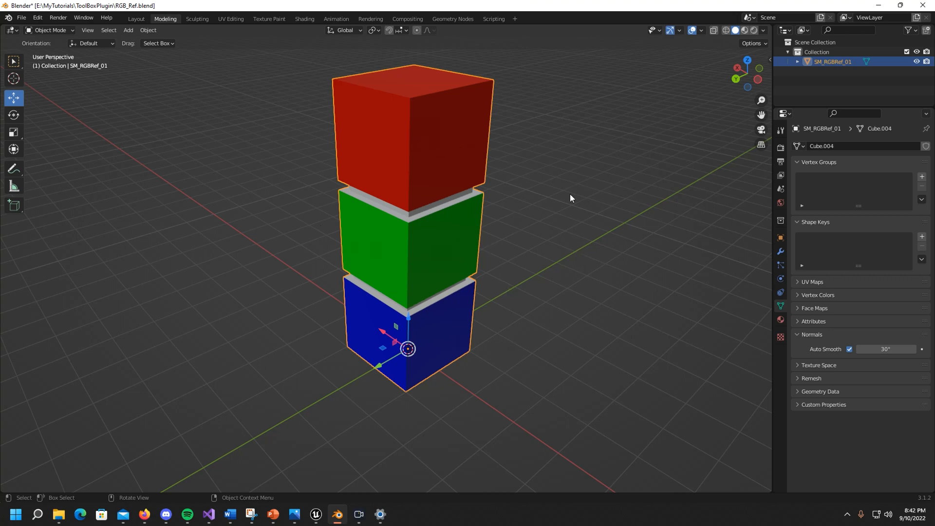
middle_click_drag(575, 239, 486, 195)
scroll(524, 251, "up", 2)
scroll(528, 251, "down", 3)
scroll(541, 237, "up", 4)
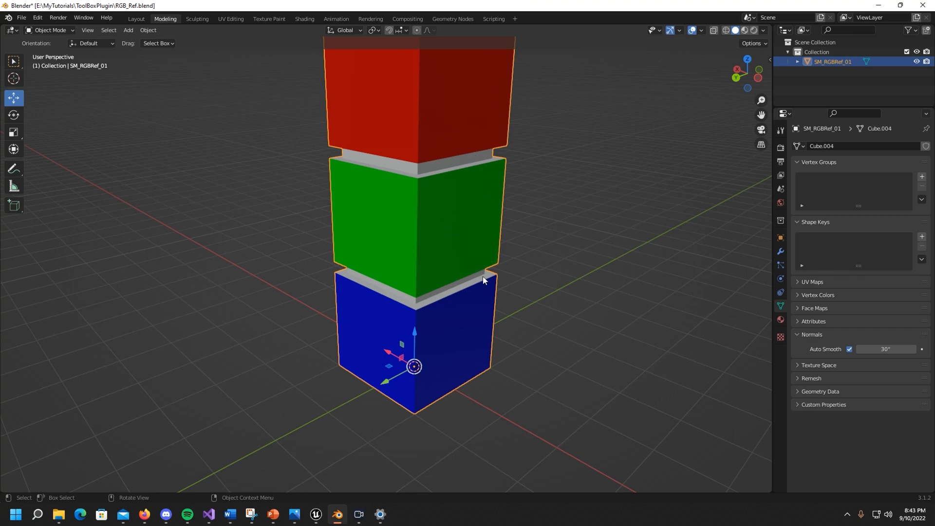
middle_click_drag(600, 276, 535, 273)
scroll(518, 276, "down", 2)
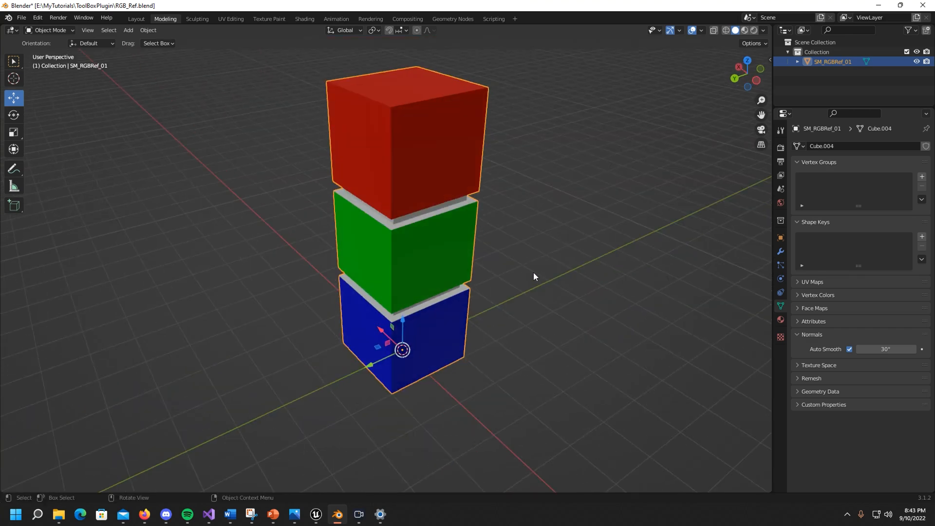
middle_click_drag(430, 169, 453, 170)
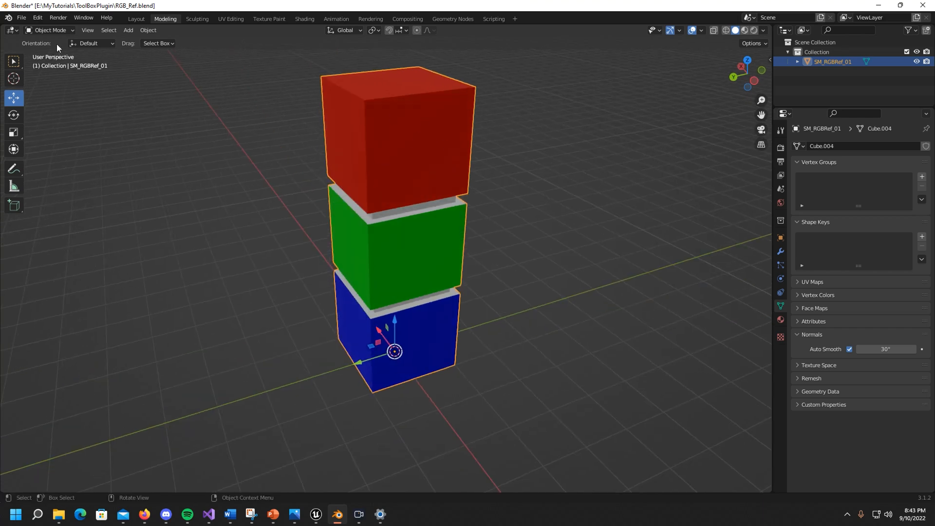
Try out the brush colour's RGB channels in Vertex Paint mode, restore pure blue (0, 0, 1), and return to Object Mode.
left_click(50, 30)
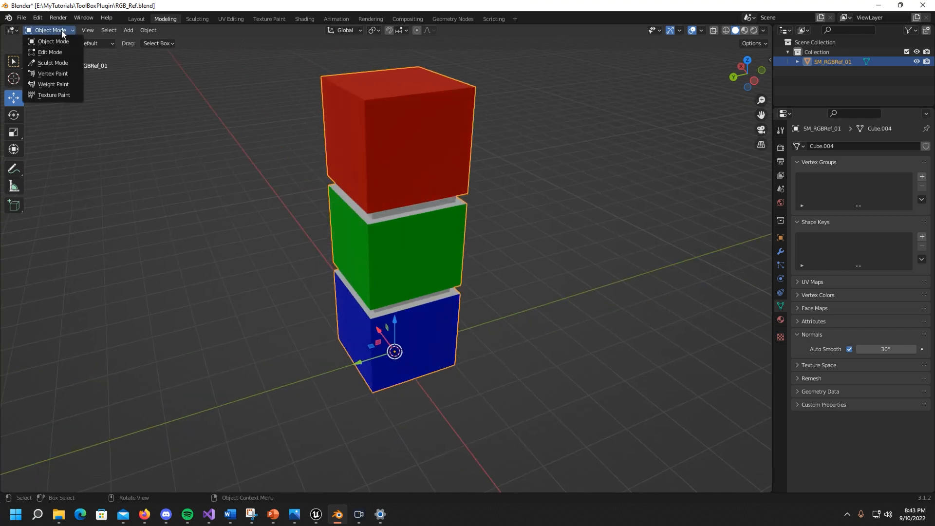
left_click(58, 72)
left_click(108, 45)
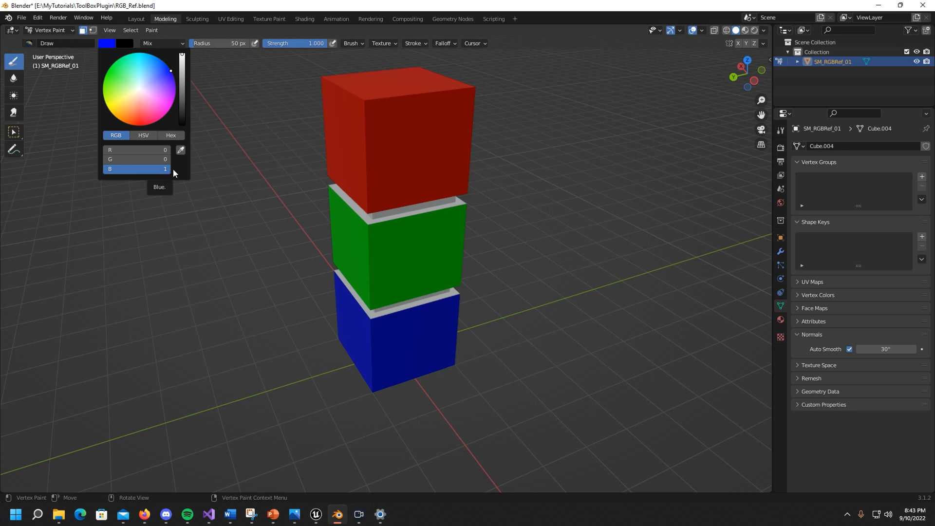
left_click(139, 71)
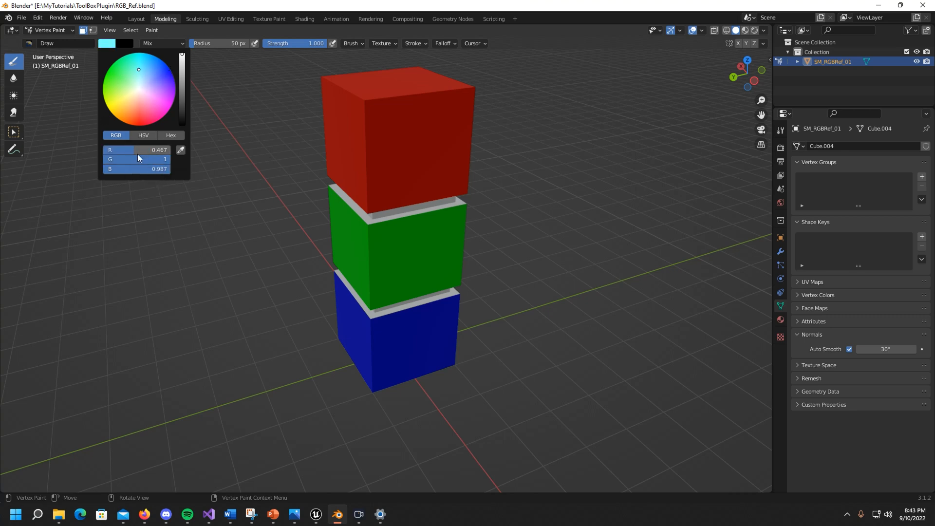
mouse_move(144, 150)
left_mouse_down()
mouse_move(161, 150)
mouse_move(105, 153)
mouse_move(156, 160)
mouse_move(104, 159)
mouse_move(170, 169)
left_mouse_up()
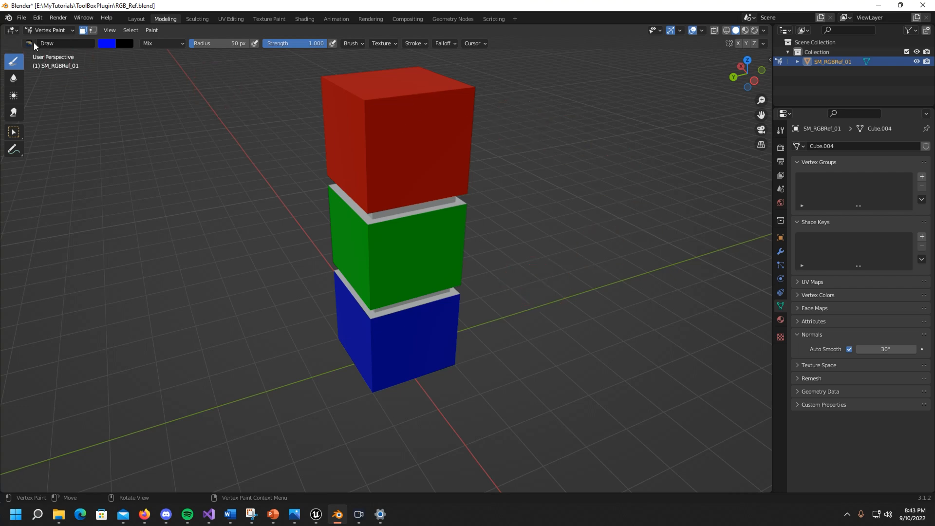
left_click(41, 32)
left_click(49, 41)
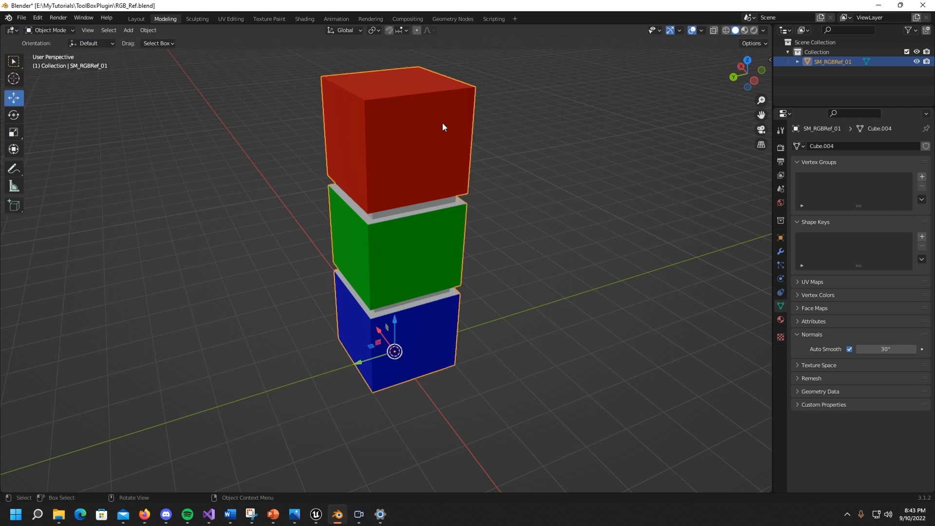
Move the coloured reference tower 8 m along the Y axis, away from the world origin.
scroll(507, 312, "down", 3)
middle_click_drag(508, 311, 374, 356)
middle_click_drag(419, 325, 495, 260, "shift")
scroll(455, 269, "down", 2)
middle_click_drag(428, 287, 439, 288)
left_click_drag(396, 271, 141, 280)
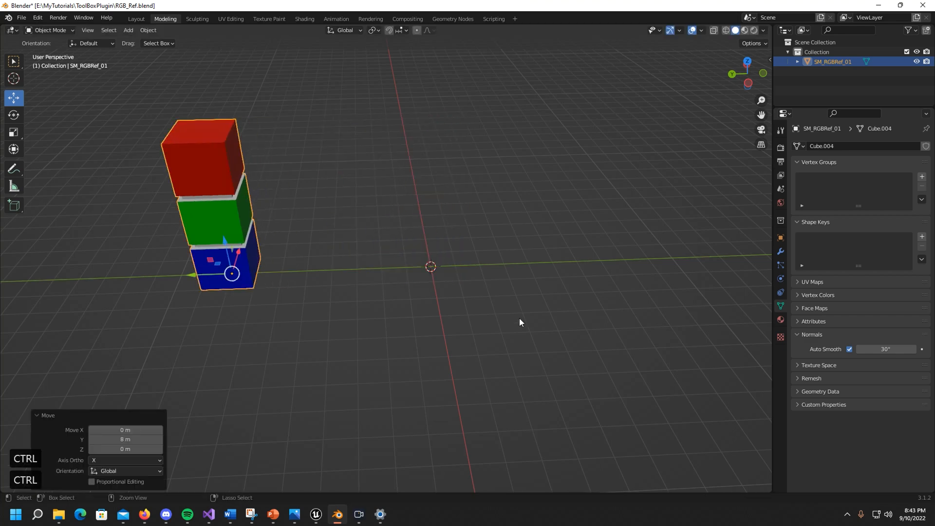
Add a mesh cube at the world origin and raise it 1 m along Z.
scroll(469, 304, "up", 2)
middle_click_drag(471, 305, 450, 299)
middle_click_drag(333, 264, 341, 293, "shift")
key("shift+a")
mouse_move(333, 289)
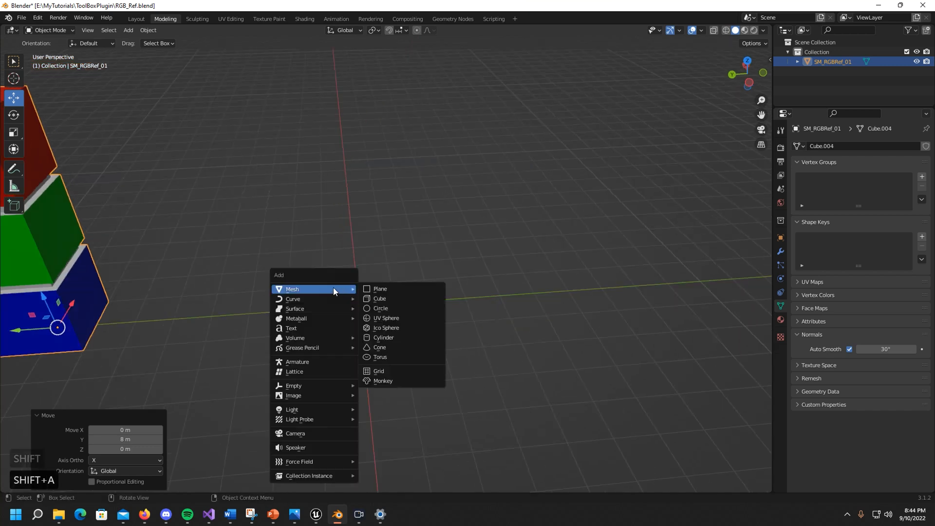
left_click(387, 299)
scroll(376, 326, "up", 3)
middle_click_drag(374, 312, 440, 320)
left_click_drag(384, 282, 395, 212)
middle_click_drag(345, 343, 425, 273)
scroll(354, 316, "down", 4)
middle_click_drag(367, 317, 380, 283)
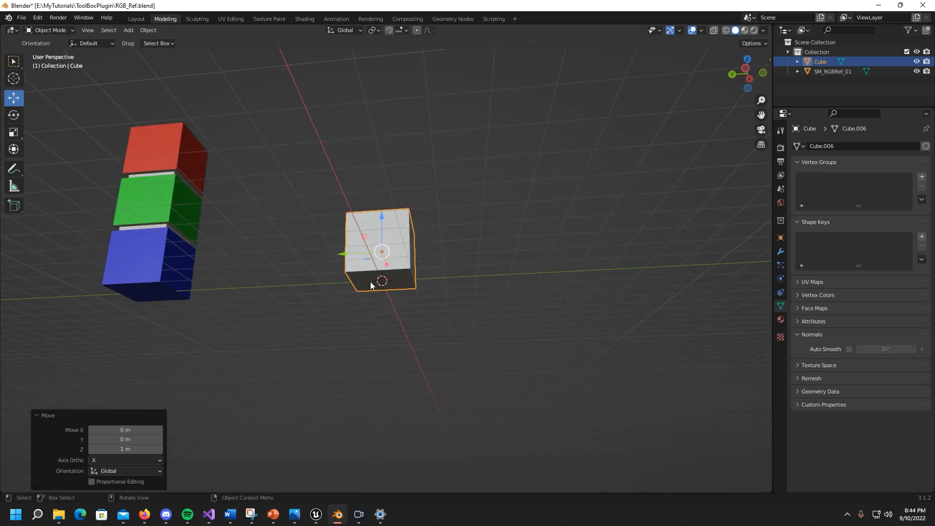
Set the new cube's origin to the 3D cursor beneath it.
mouse_move(420, 256)
middle_mouse_down()
mouse_move(419, 284)
mouse_move(445, 246)
mouse_move(415, 239)
middle_mouse_up()
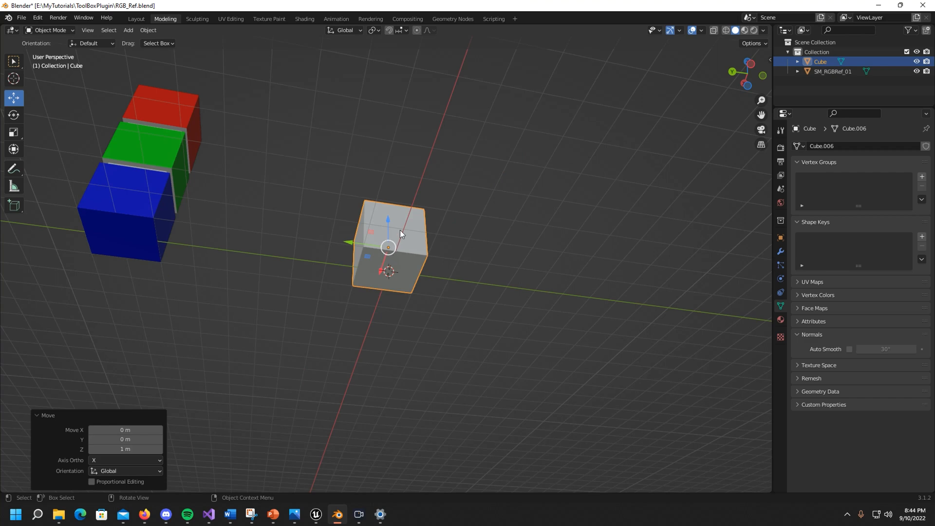
middle_click_drag(445, 269, 394, 290)
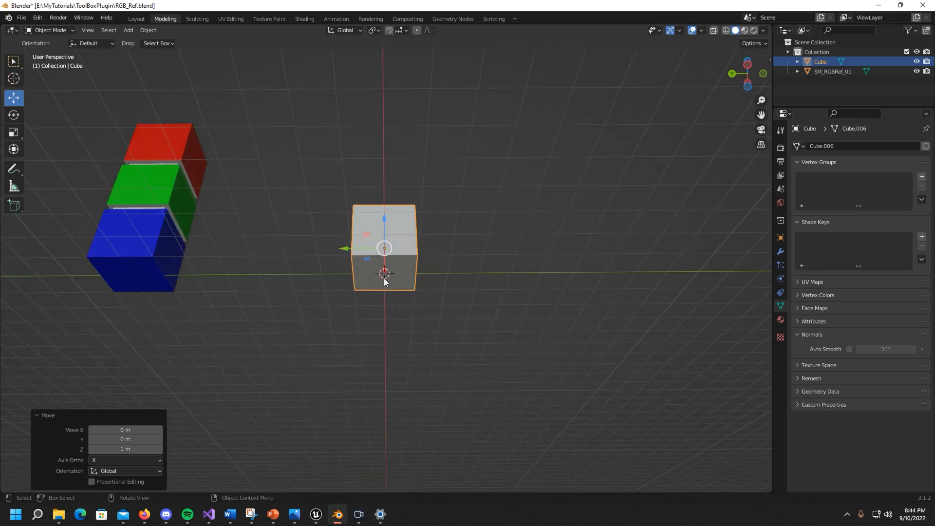
middle_click_drag(473, 272, 378, 286)
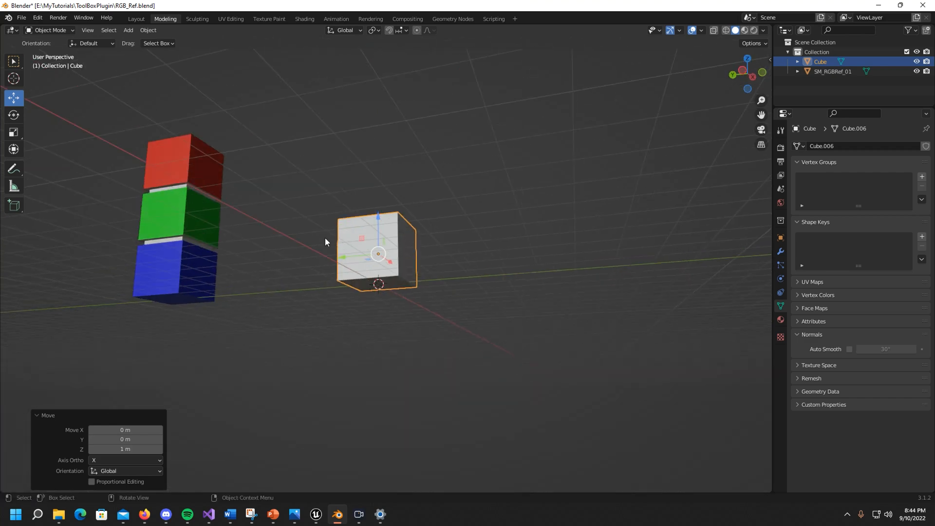
left_click(153, 30)
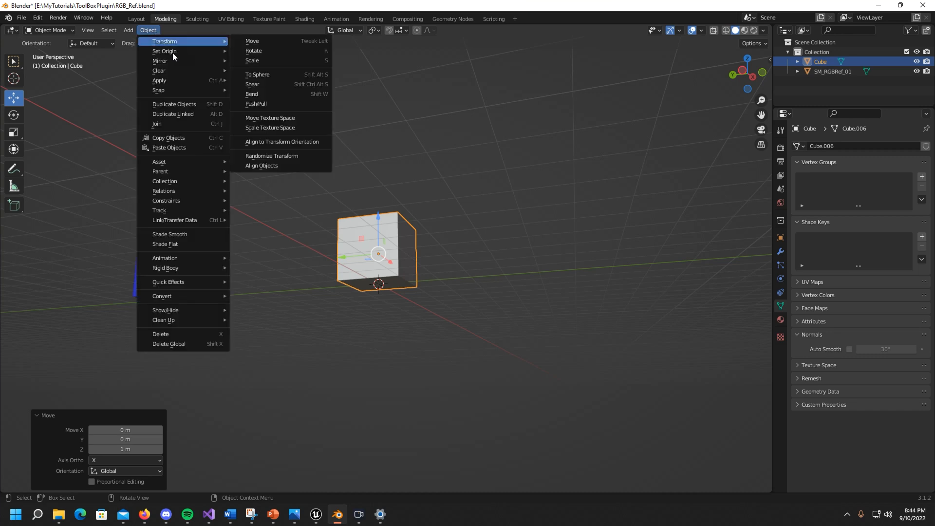
mouse_move(175, 53)
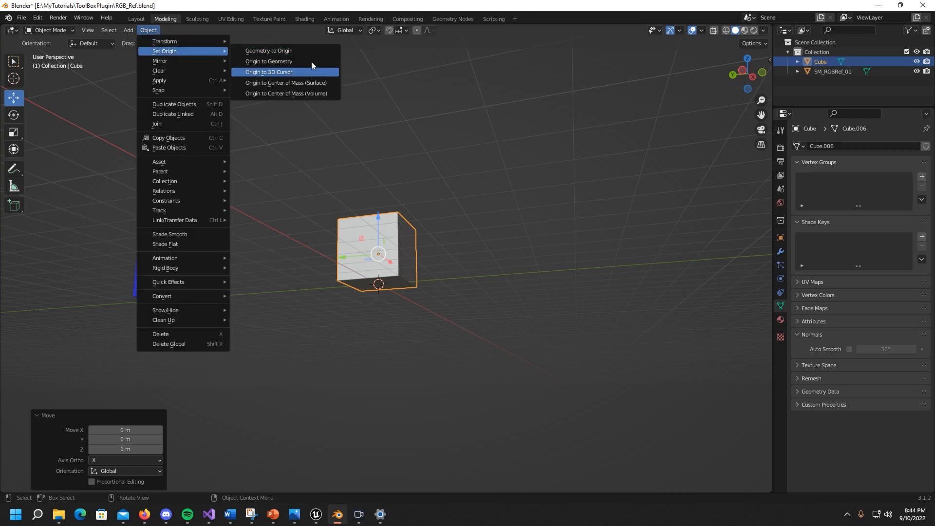
left_click(270, 72)
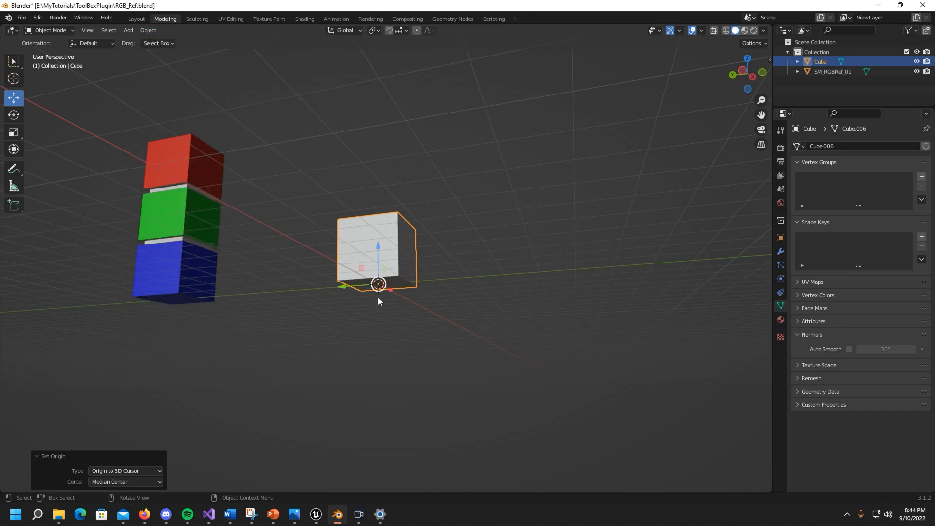
Enter Edit Mode on the cube and extrude its top face 2 m upward.
middle_click_drag(463, 243, 442, 296)
scroll(416, 264, "up", 3)
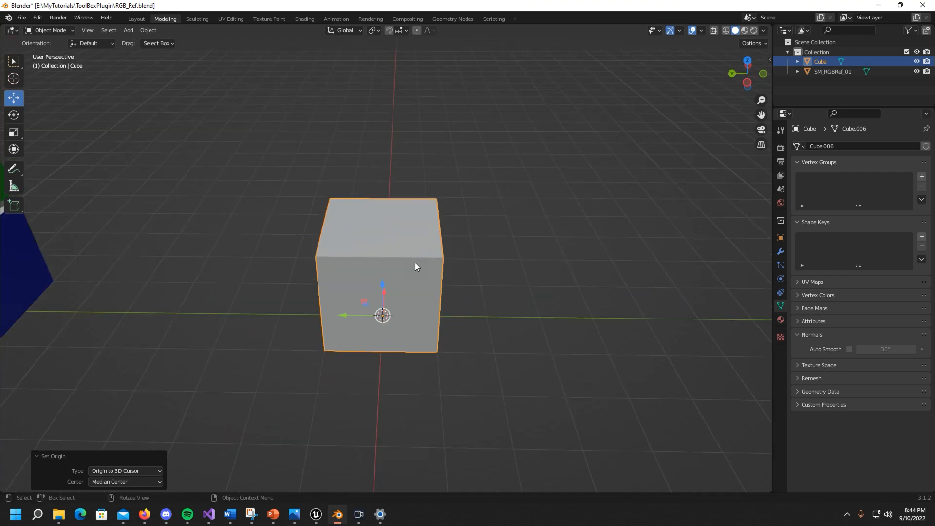
left_click(415, 263)
middle_click_drag(386, 271, 392, 268)
key("Tab")
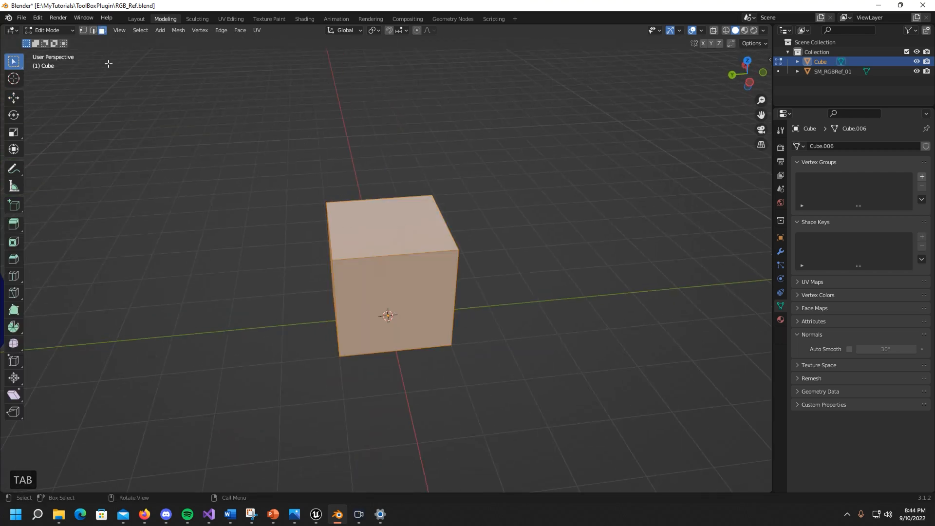
left_click(393, 230)
key("e")
left_click(376, 144)
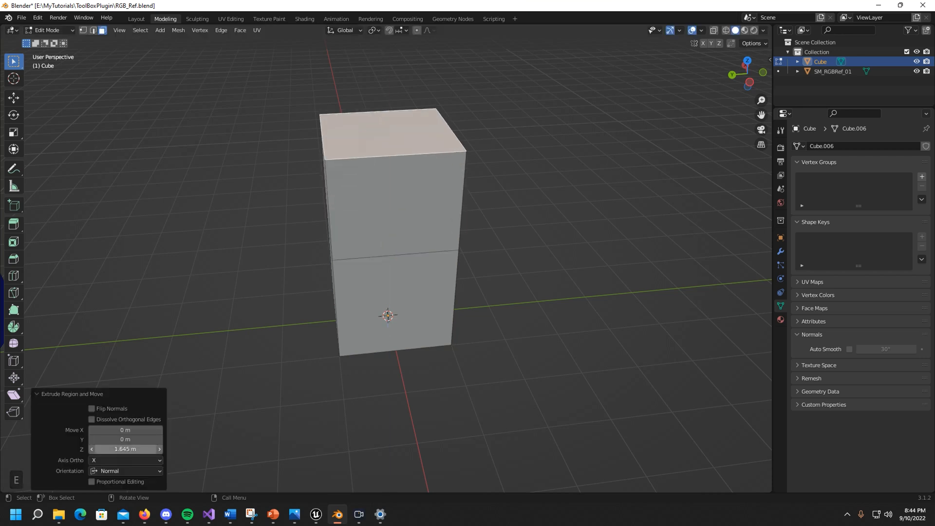
left_click(126, 448)
type("2")
key("Return")
middle_click_drag(458, 246, 400, 217, "shift")
left_click(399, 218)
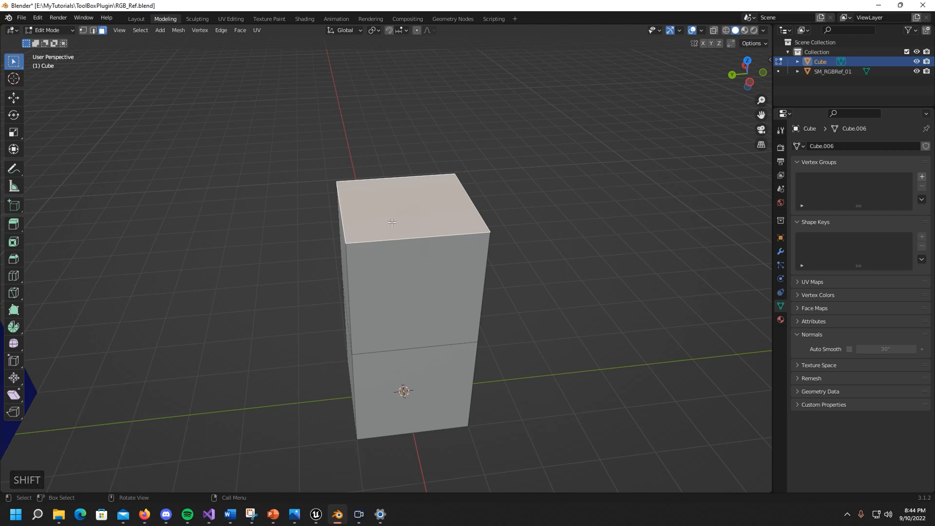
key("e")
left_click(419, 115)
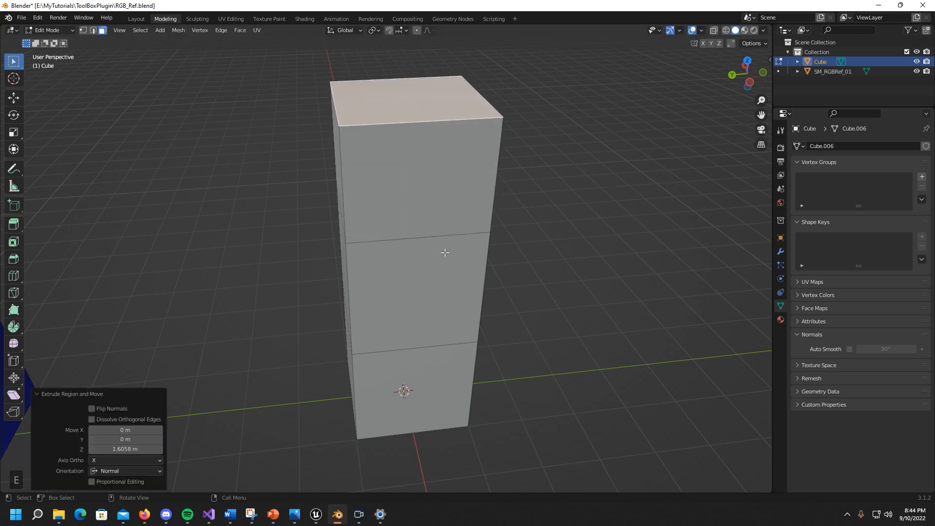
key("2")
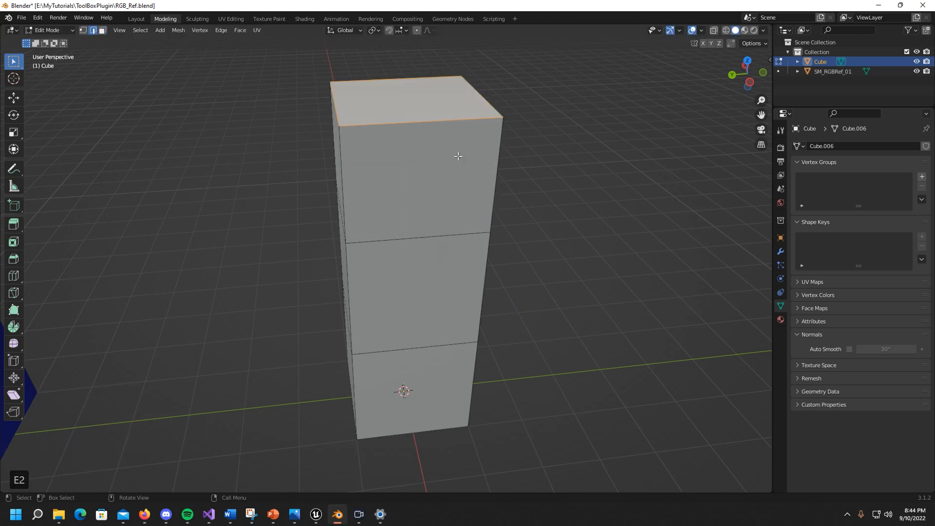
middle_click_drag(460, 293, 505, 253)
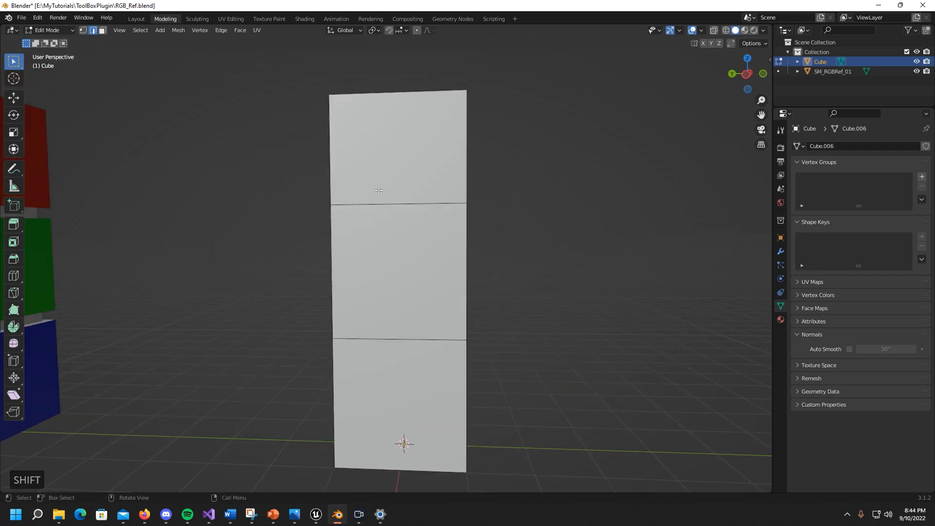
key("ctrl+z")
key("ctrl+z")
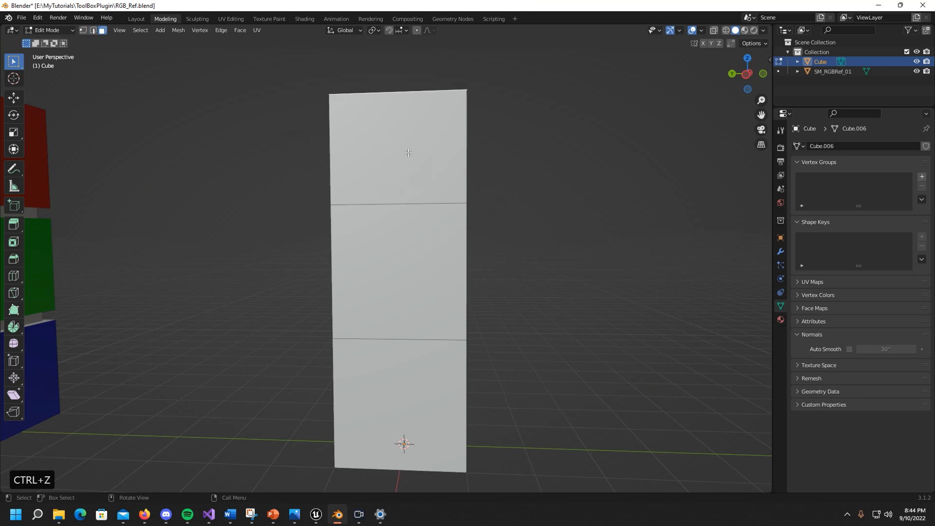
middle_click_drag(409, 151, 425, 180)
key("ctrl+z")
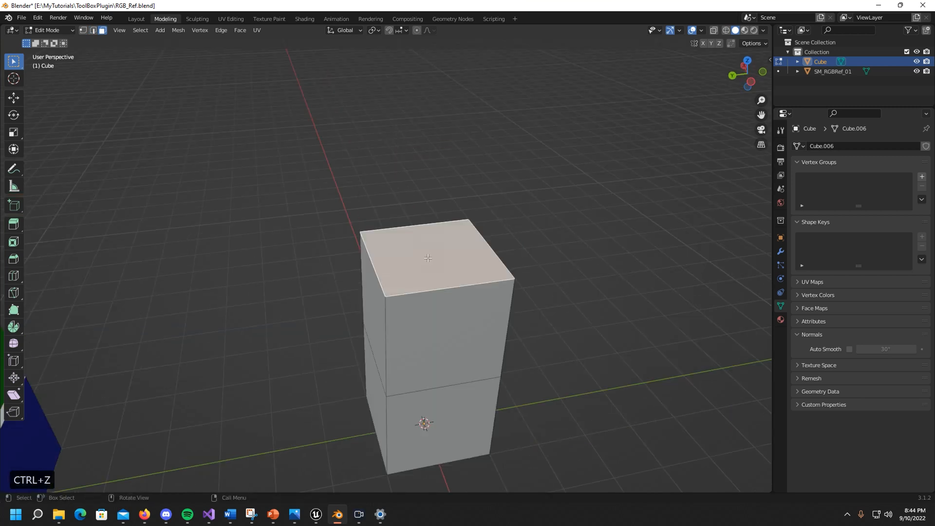
Extrude the top face of the two-section block upward by another 2 m to form a third section.
key("e")
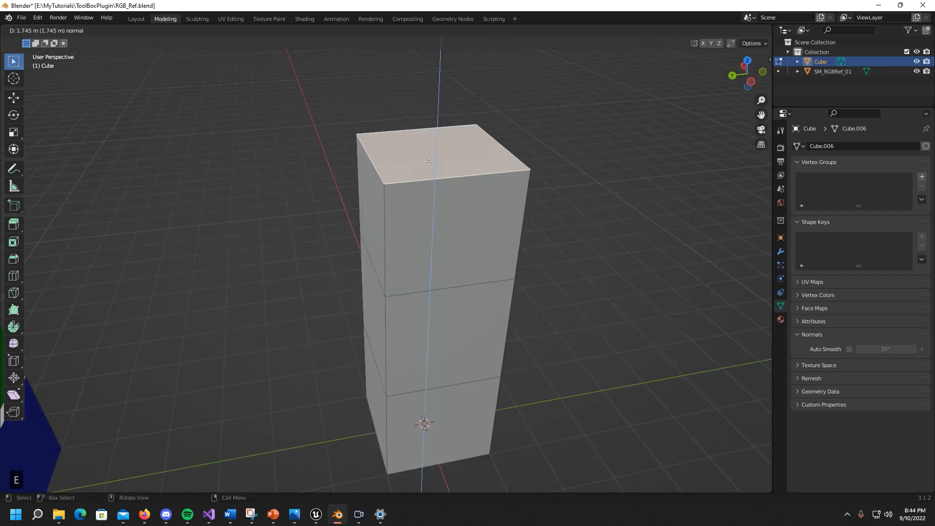
left_click(428, 161)
left_click(131, 448)
type("2")
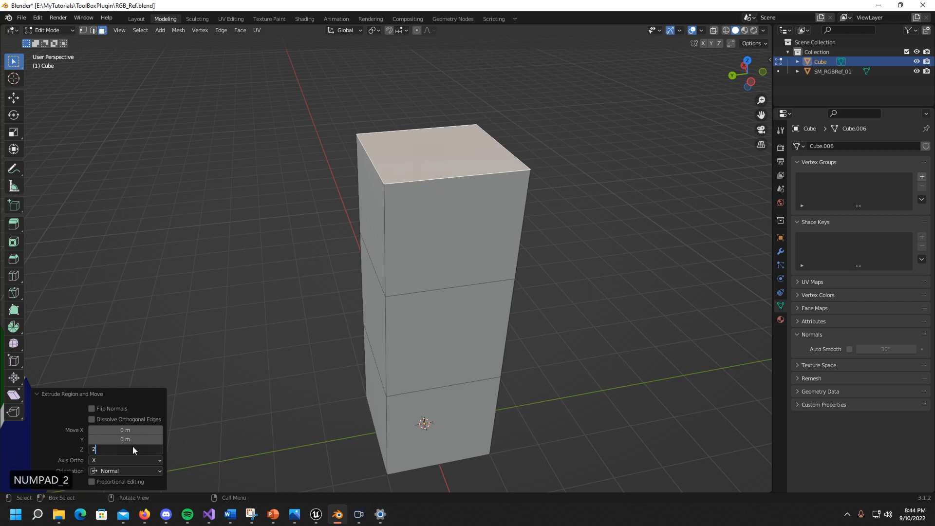
key("Return")
Bevel the two horizontal edge loops between the three sections with one segment and a width of about 0.128 m.
middle_click_drag(297, 259, 108, 115)
key("2")
left_click(408, 188, "alt")
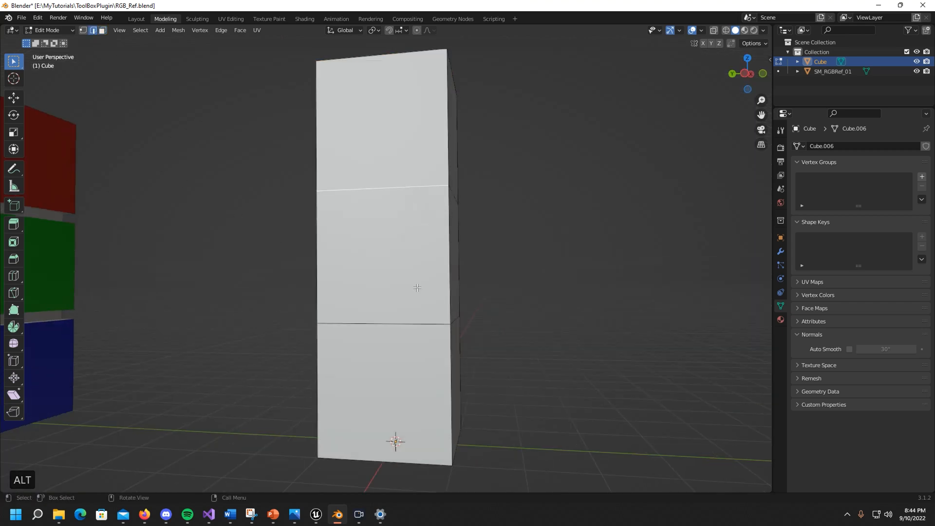
middle_click_drag(421, 319, 386, 318)
left_click(386, 188, "alt+shift")
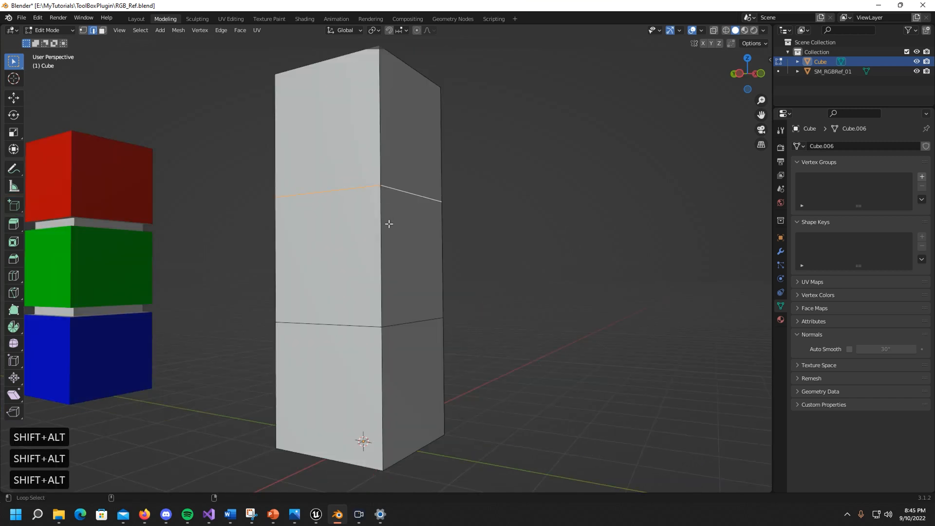
left_click(380, 324, "alt+shift")
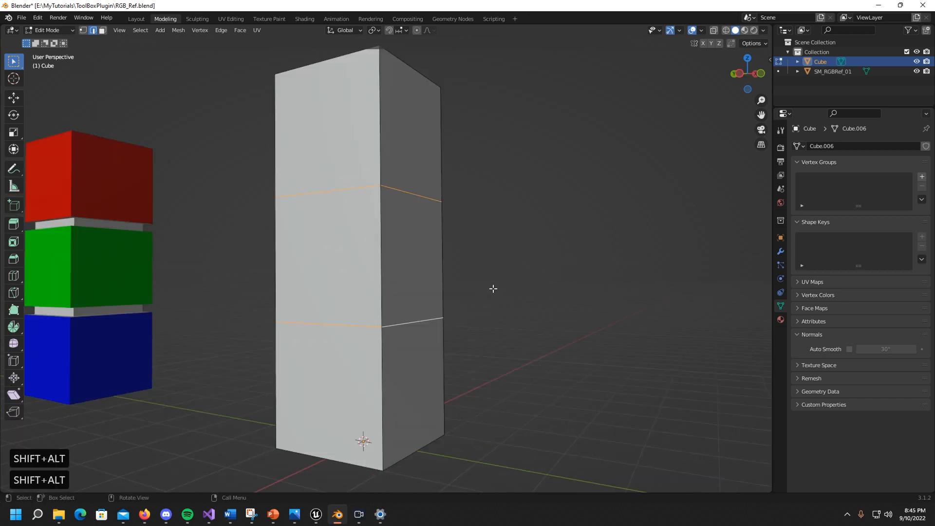
key("ctrl+b")
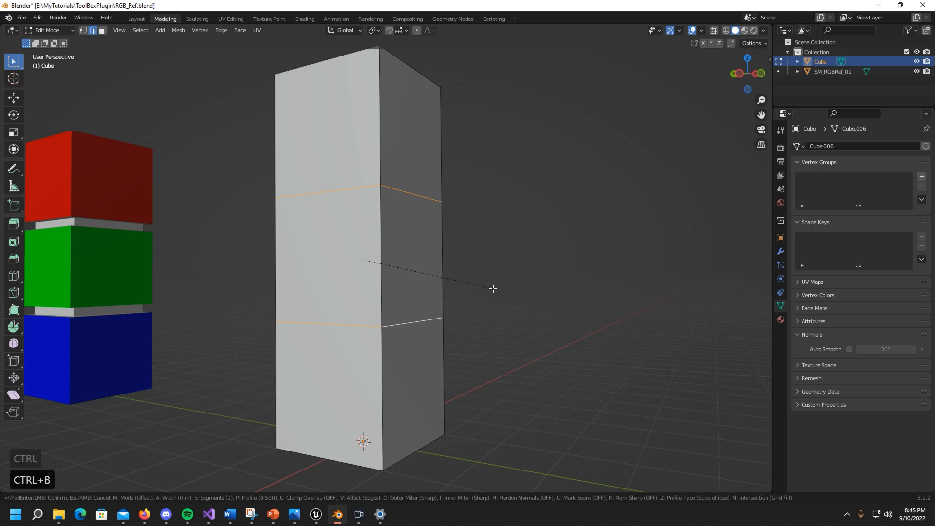
left_click(495, 313)
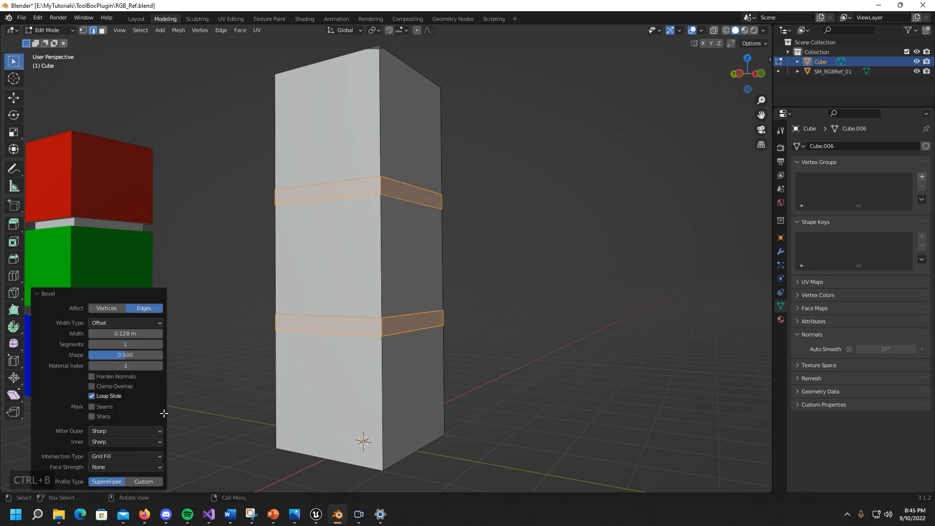
Set the bevel width of both bands between the sections to 0.1 m.
left_click(127, 333)
type("0.1")
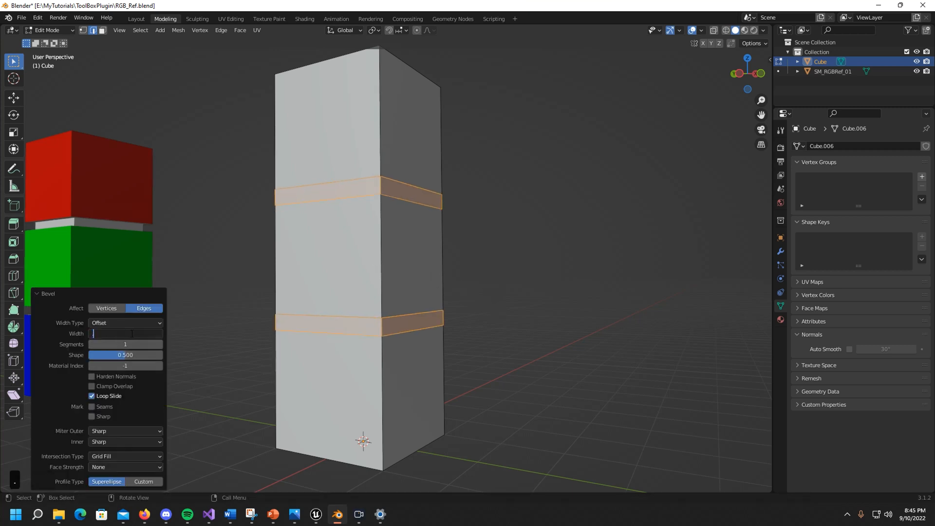
key("Return")
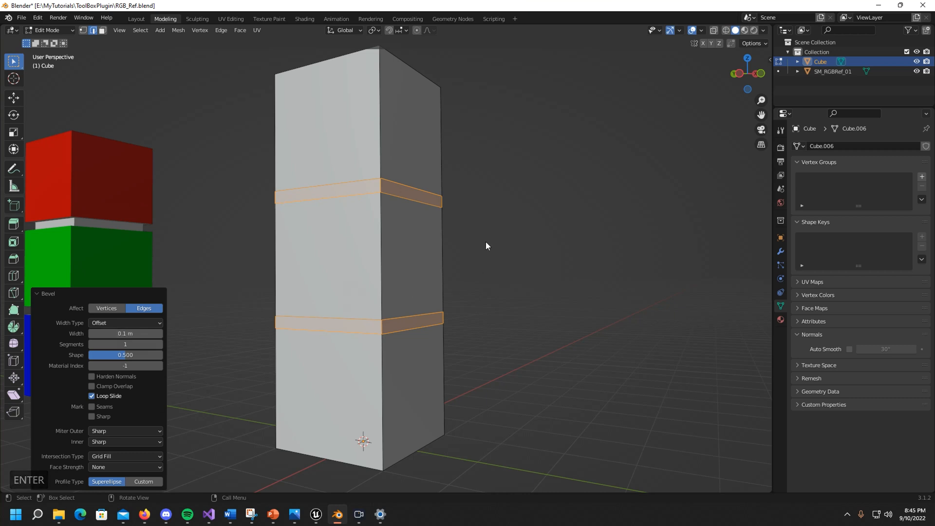
Extrude the two beveled bands inward along their normals with an offset of -0.1 m.
middle_click_drag(498, 246, 501, 251)
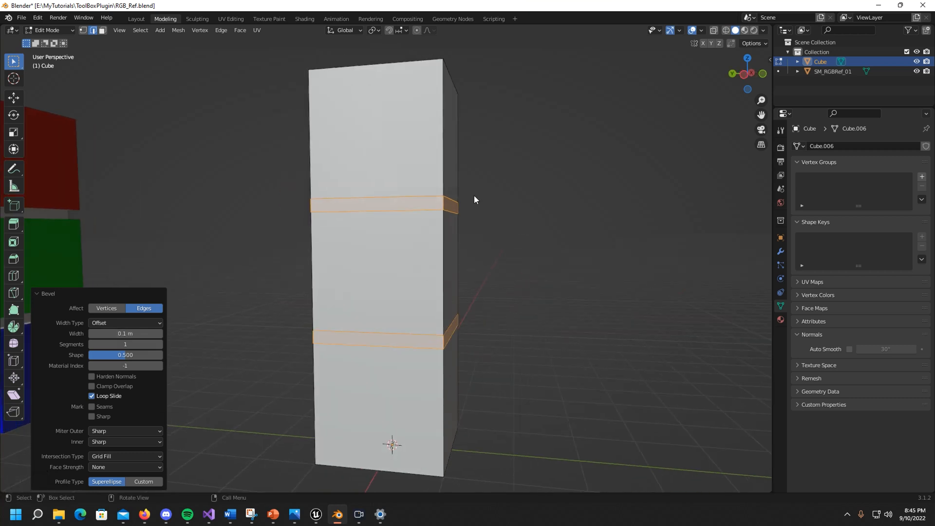
key("alt+e")
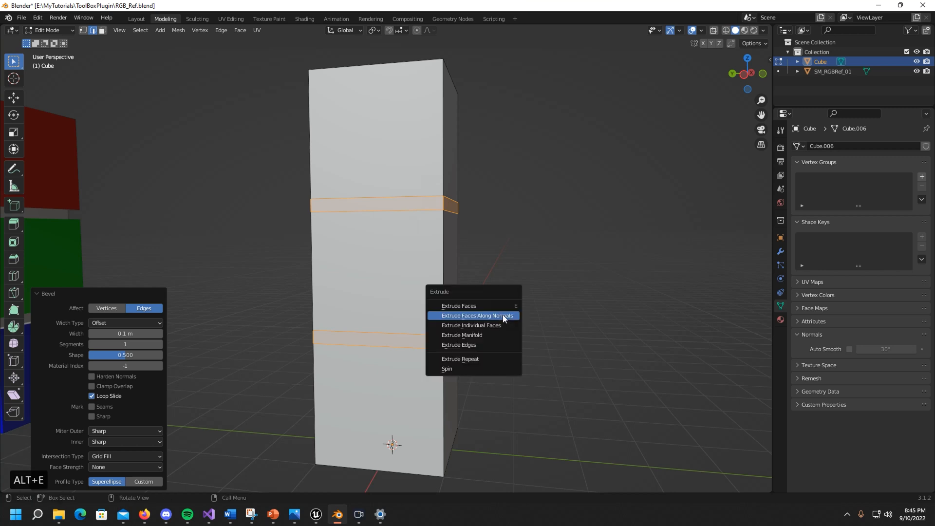
left_click(502, 315)
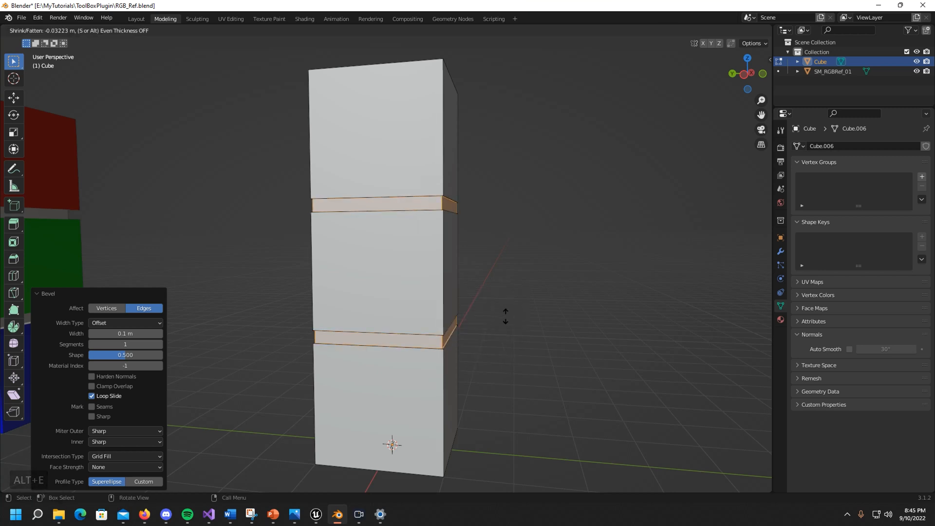
left_click(507, 315)
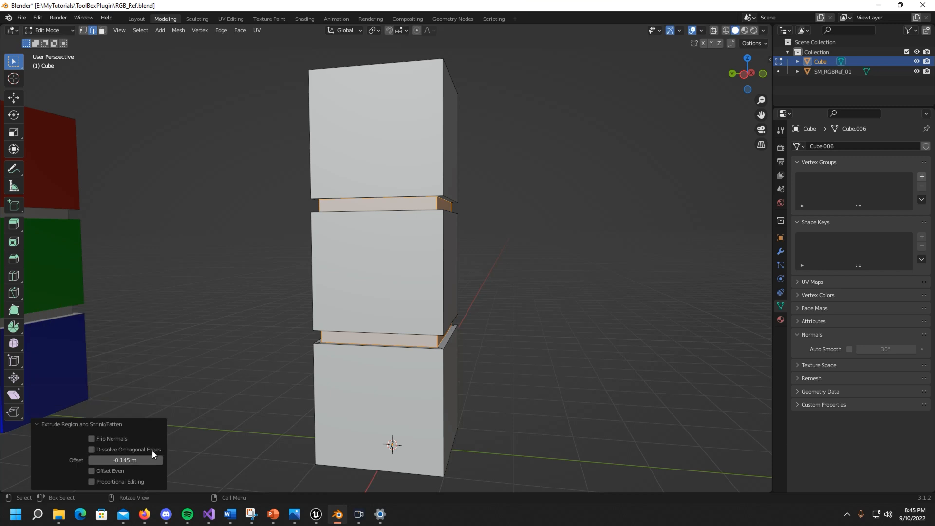
left_click(126, 460)
type("-0.1")
key("Return")
Inset the tower's top face with a thickness of 0.1 m.
middle_click_drag(450, 258, 470, 319)
scroll(464, 300, "down", 1)
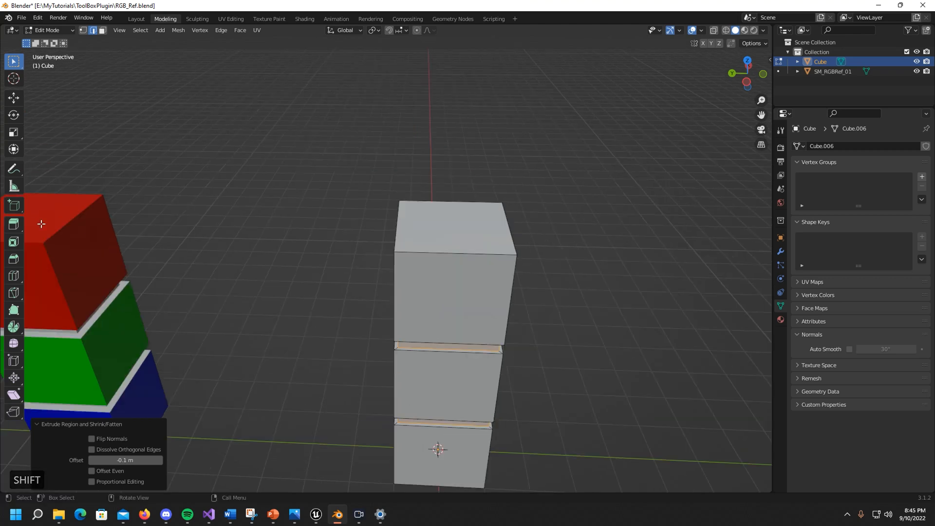
left_click(232, 108)
left_click(103, 30)
left_click(471, 220)
middle_click_drag(472, 220, 608, 298)
key("i")
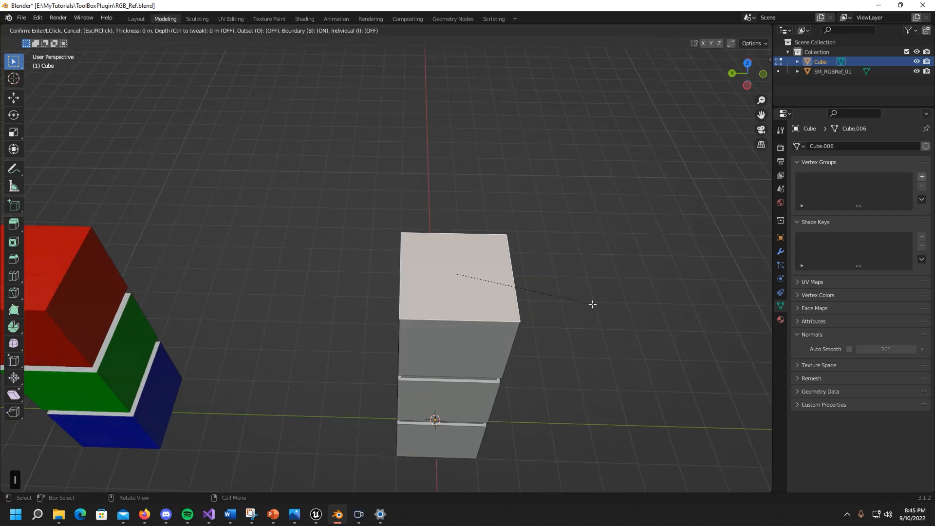
left_click(585, 299)
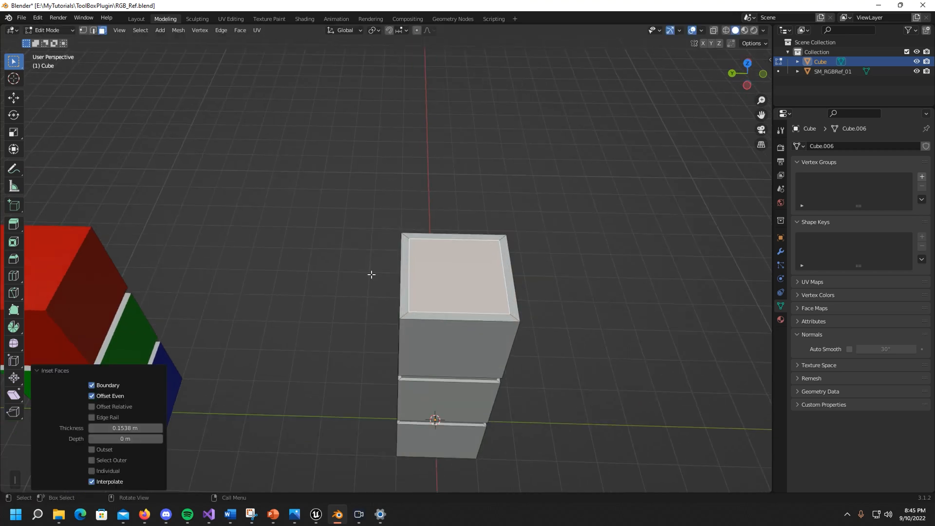
left_click(125, 428)
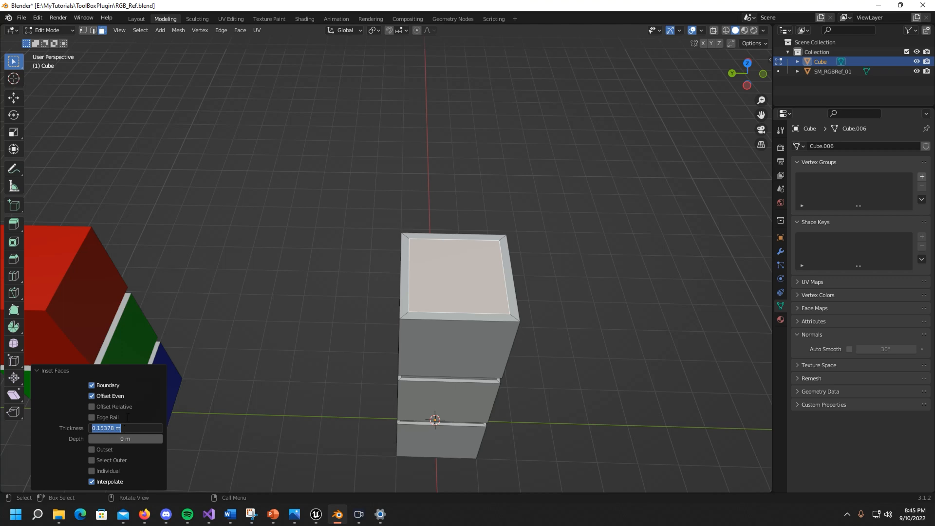
type("0.1")
key("Return")
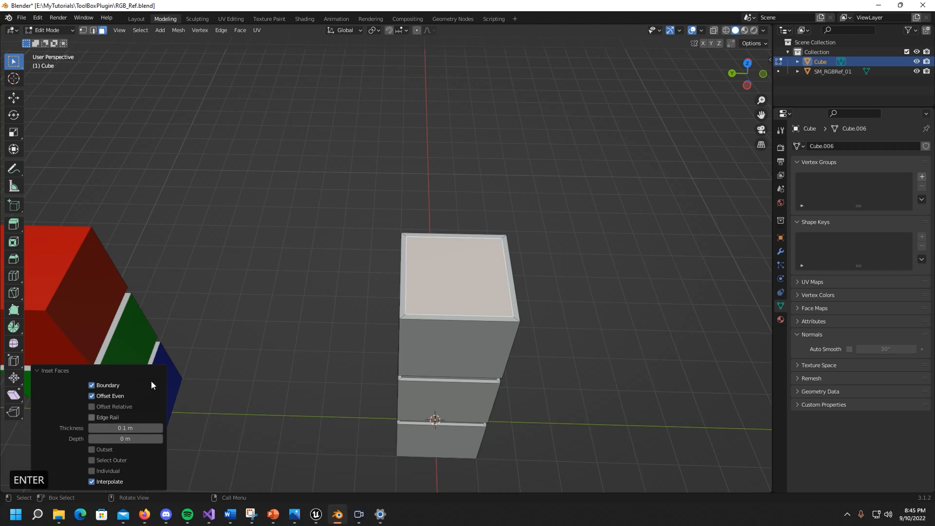
Inset the tower's bottom face with a thickness of 0.1 m and return to Object Mode.
middle_click_drag(550, 385, 470, 259)
left_click(470, 259)
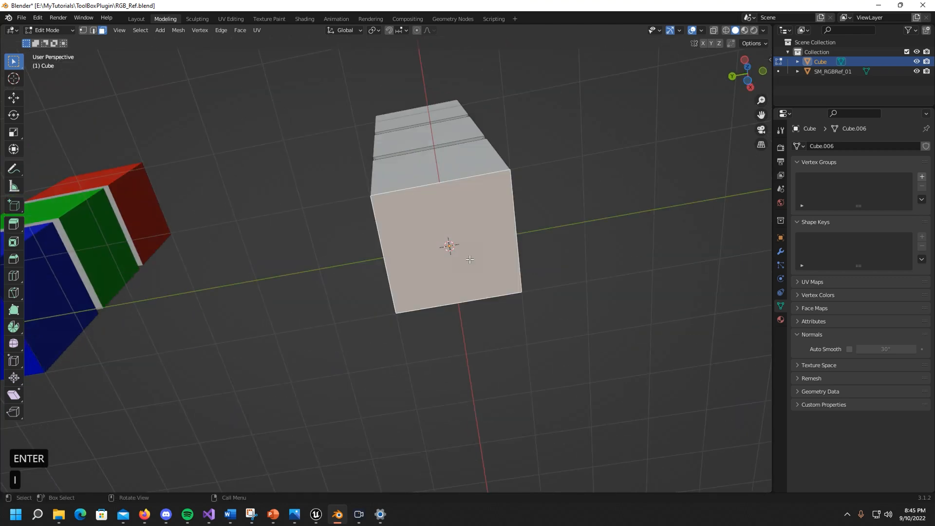
key("i")
left_click(463, 255)
double_click(141, 428)
type("0.1")
key("Return")
middle_click_drag(310, 235, 330, 310)
key("Tab")
Compare the grey tower's sections and recesses with the coloured reference mesh from several sides.
middle_click_drag(495, 322, 447, 304)
scroll(433, 300, "down", 1)
scroll(429, 305, "up", 3)
middle_click_drag(447, 304, 537, 254, "shift")
scroll(380, 289, "down", 2)
middle_click_drag(248, 294, 382, 261, "shift")
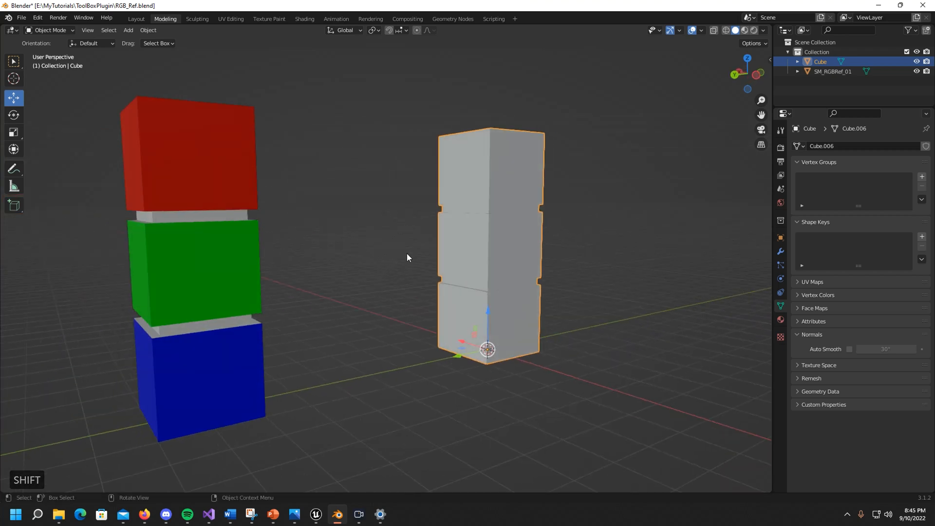
middle_click_drag(551, 249, 370, 255)
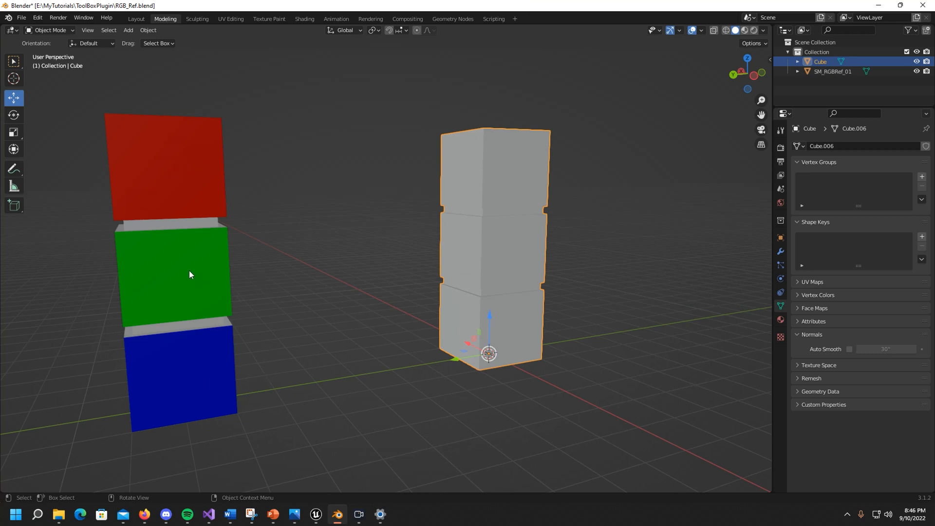
middle_click_drag(348, 332, 227, 235)
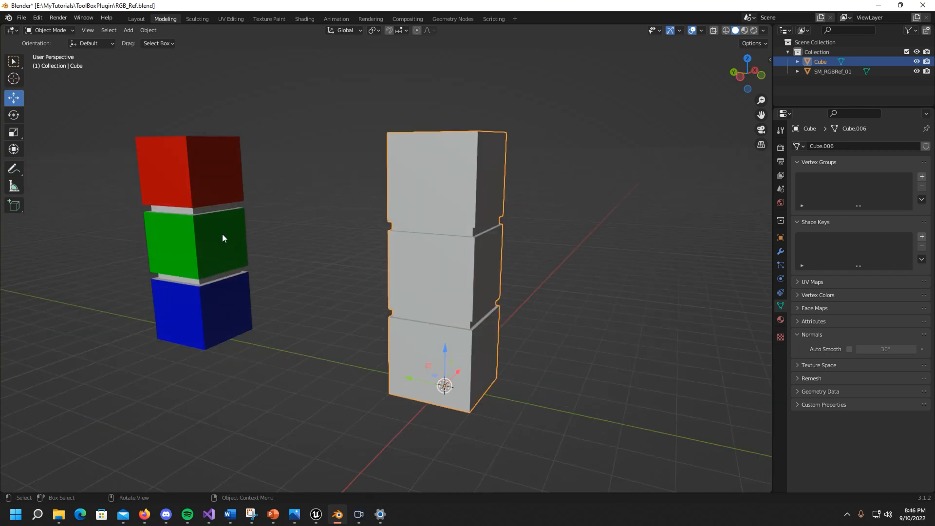
middle_click_drag(369, 371, 337, 339)
scroll(309, 314, "up", 2)
scroll(308, 314, "down", 3)
middle_click_drag(309, 302, 274, 316)
scroll(314, 309, "up", 1)
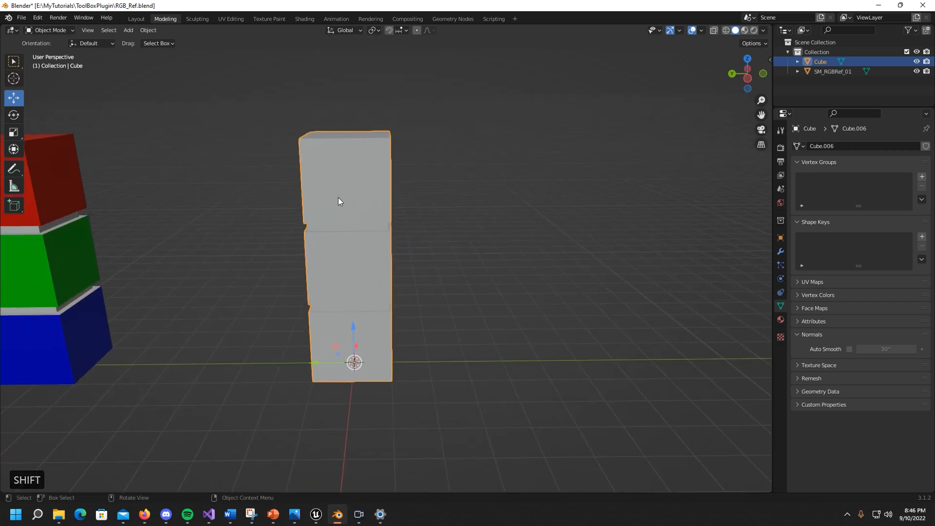
Add two material slots to the cube and create a new material in each.
left_click(780, 319)
middle_click_drag(121, 236, 159, 214, "shift")
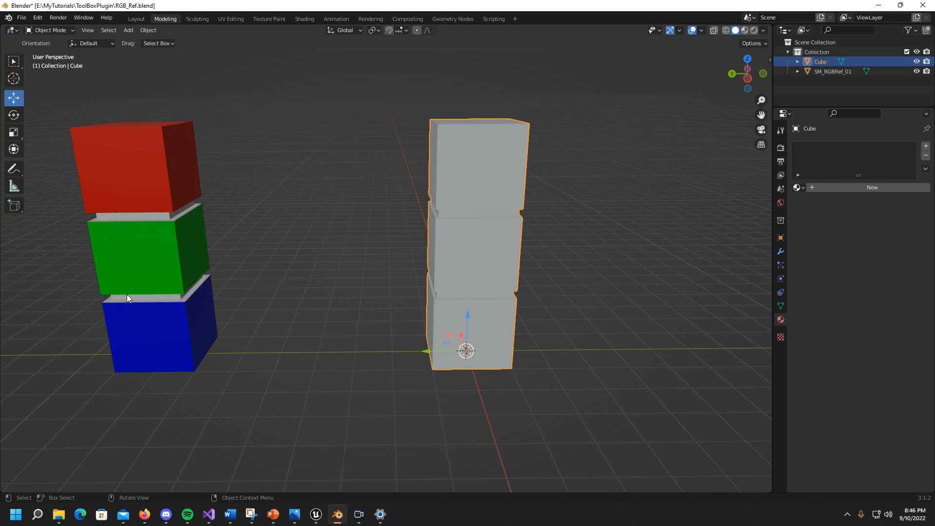
middle_click_drag(361, 265, 332, 260, "shift")
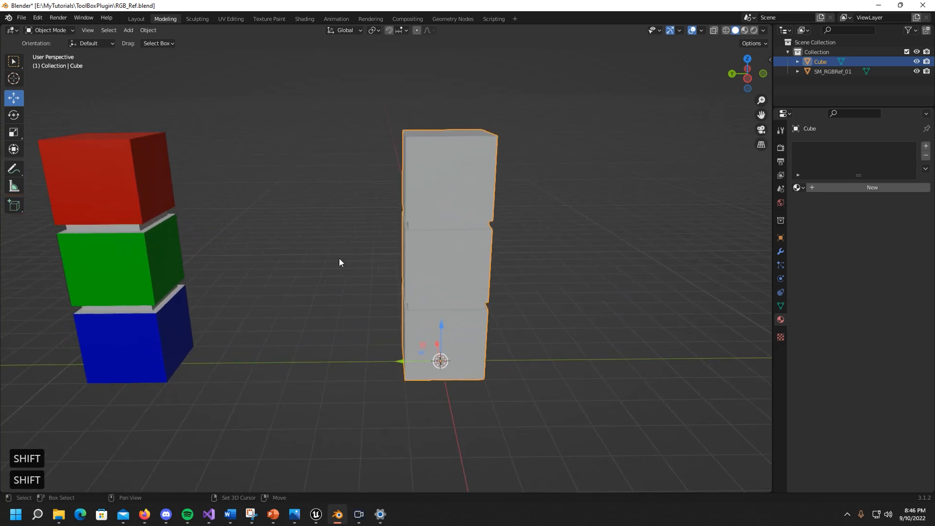
middle_click_drag(482, 247, 408, 262, "shift")
middle_click_drag(162, 250, 467, 241)
left_click(926, 147)
left_click(926, 147)
left_click(834, 149)
left_click(860, 207)
left_click(831, 157)
left_click(854, 206)
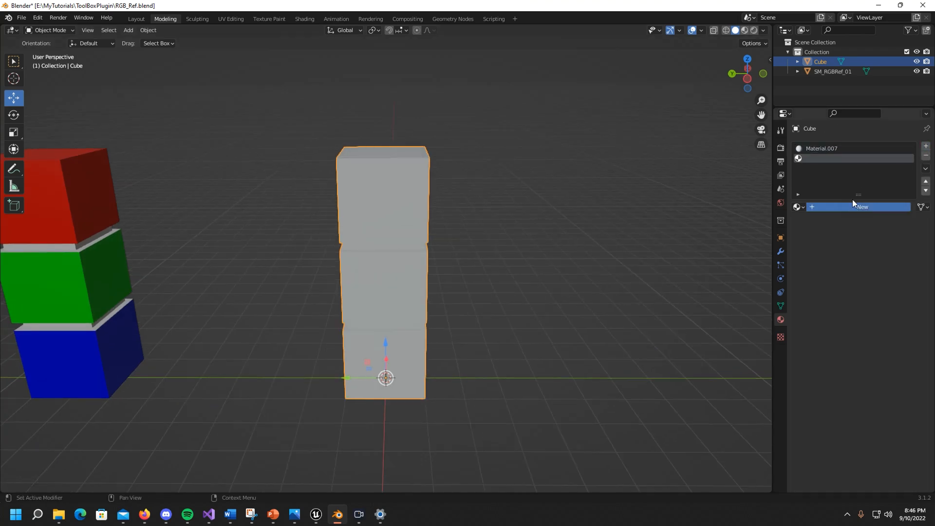
Turn off nodes for the first material and set its base color to blue.
left_click(830, 150)
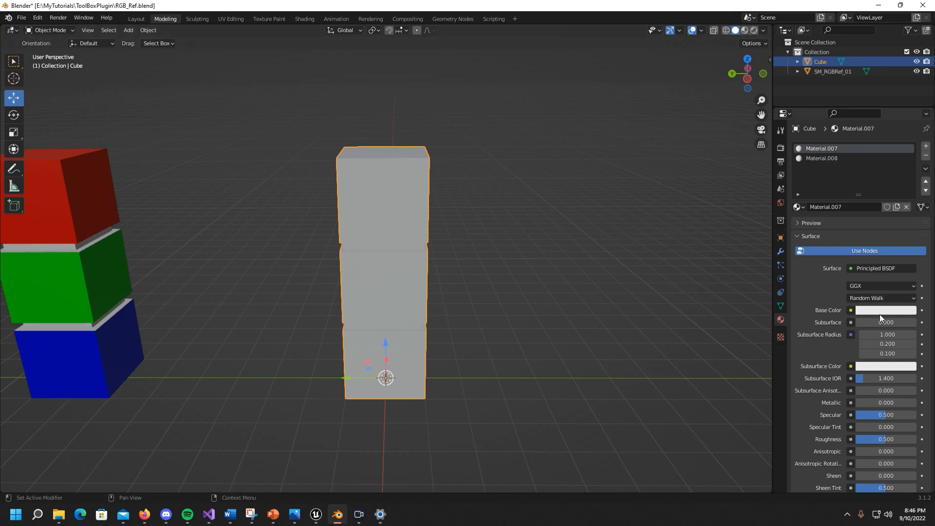
left_click(865, 252)
left_click(867, 269)
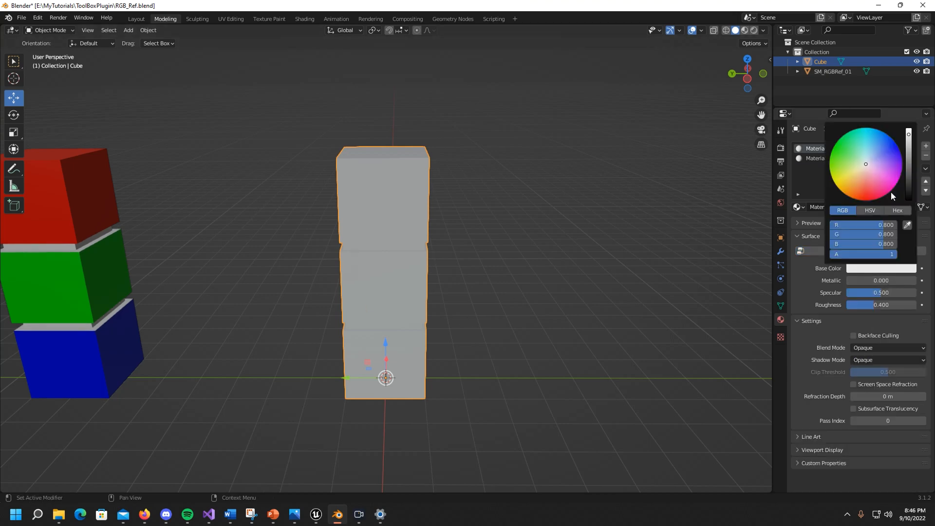
left_click(876, 171)
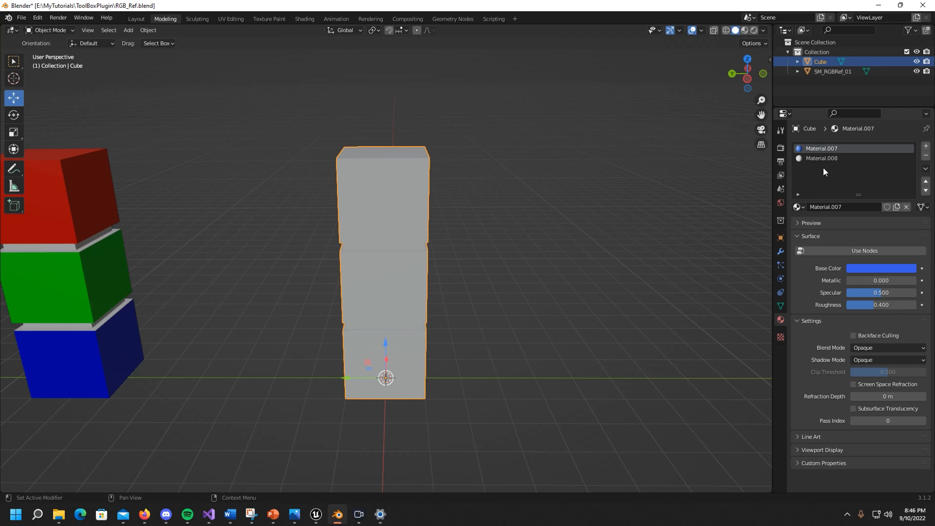
Turn off nodes for the second material and set its base color to green.
left_click(823, 159)
left_click(869, 251)
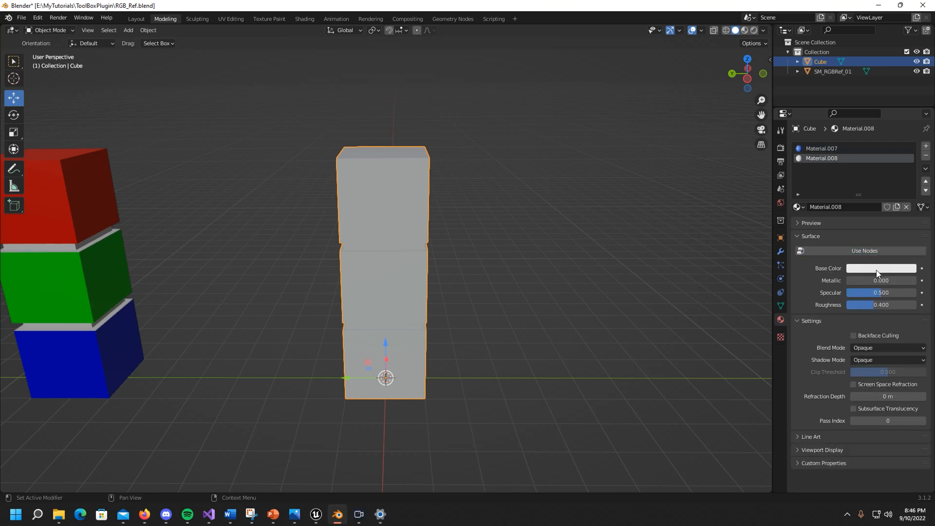
left_click(877, 268)
left_click(819, 249)
left_click(842, 249)
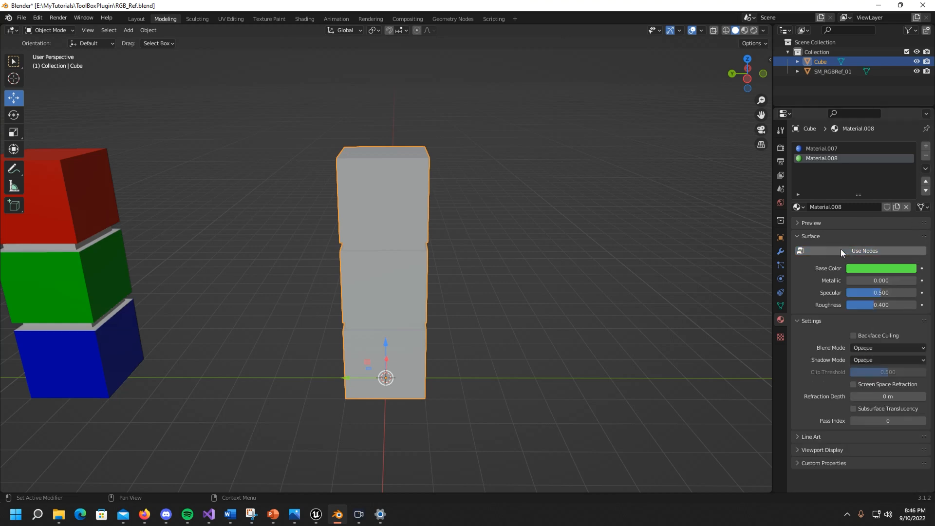
Set the viewport's solid shading color to Material and check the tower's blue material.
left_click(833, 151)
middle_click_drag(446, 257, 483, 263)
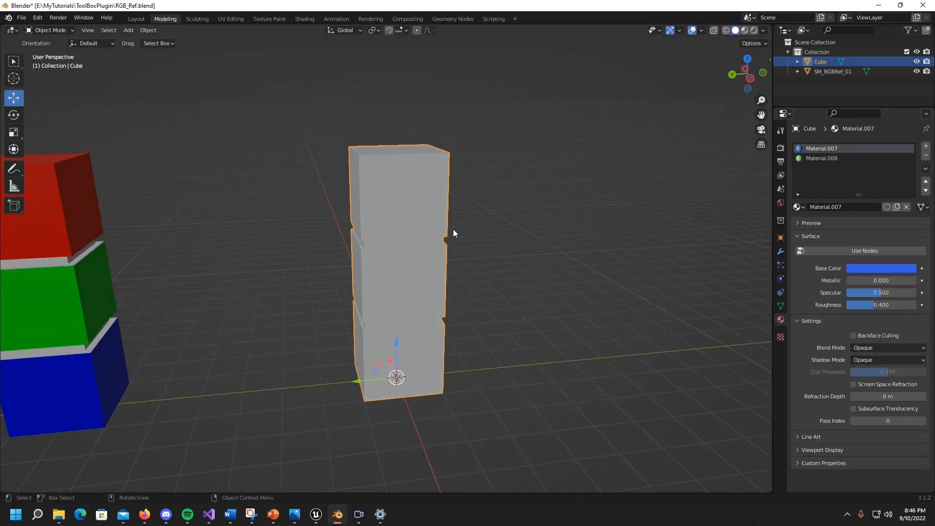
middle_click_drag(453, 230, 499, 213)
left_click(763, 30)
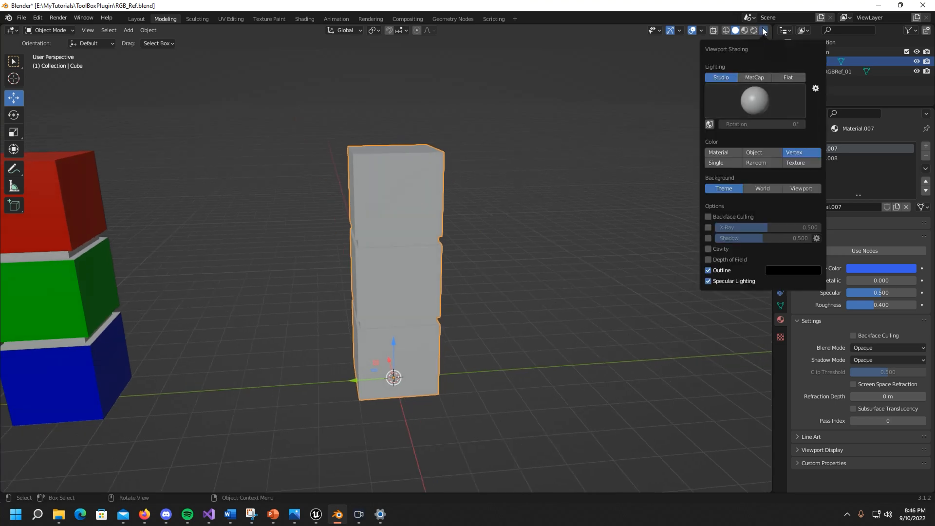
left_click(720, 153)
mouse_move(509, 268)
middle_mouse_down()
mouse_move(341, 272)
mouse_move(425, 245)
mouse_move(460, 220)
middle_mouse_up()
scroll(427, 243, "up", 2)
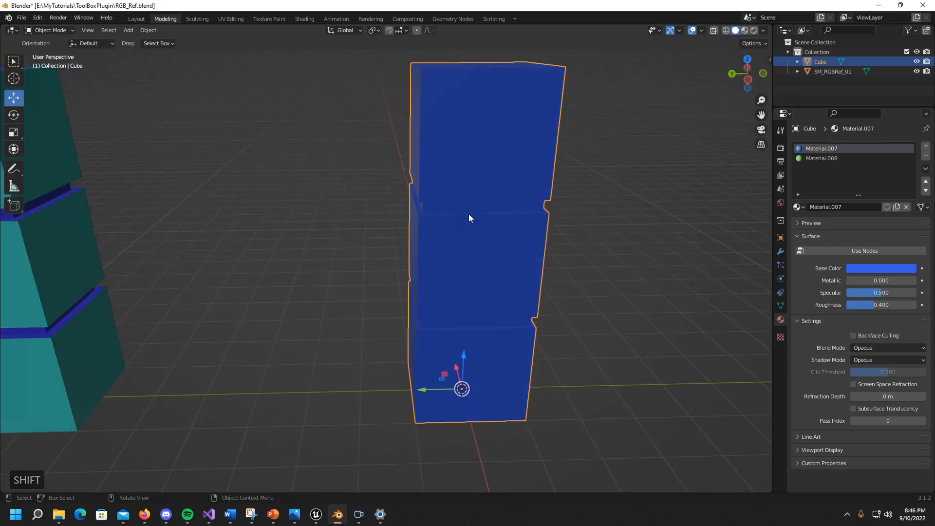
middle_click_drag(590, 233, 598, 230)
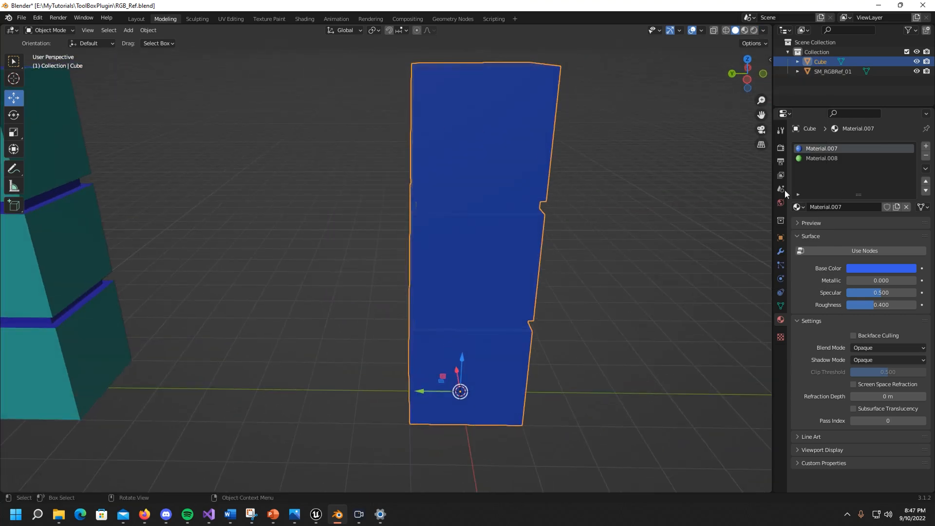
middle_click_drag(499, 204, 587, 243)
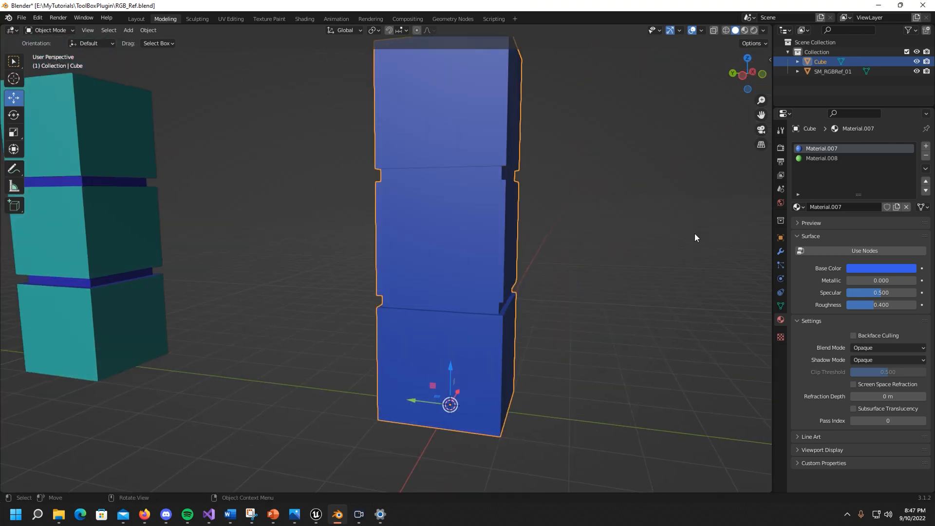
Enter Edit Mode on the tower and select the face loops of the upper recessed band.
left_click(808, 159)
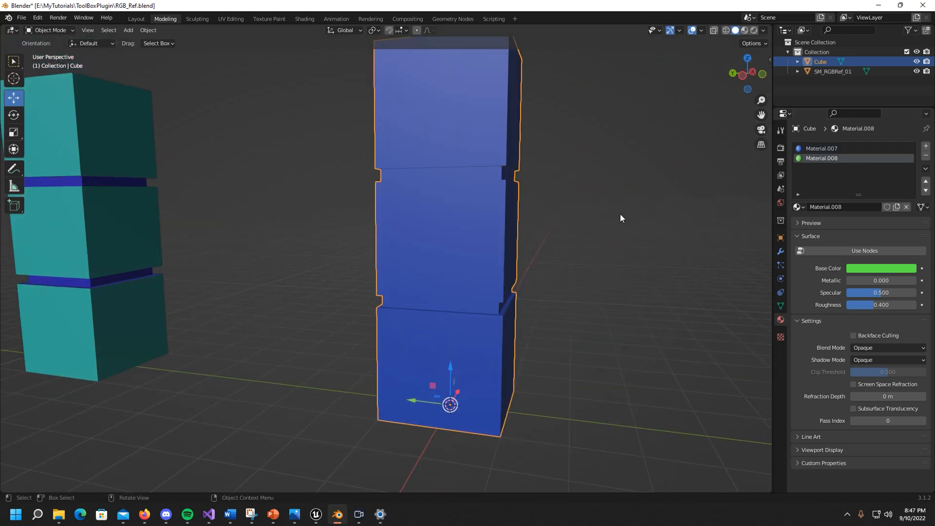
middle_click_drag(620, 214, 482, 221)
key("Tab")
middle_click_drag(532, 195, 434, 167)
left_click(434, 167)
middle_click_drag(425, 247, 421, 144)
scroll(442, 203, "up", 3)
scroll(430, 207, "up", 1)
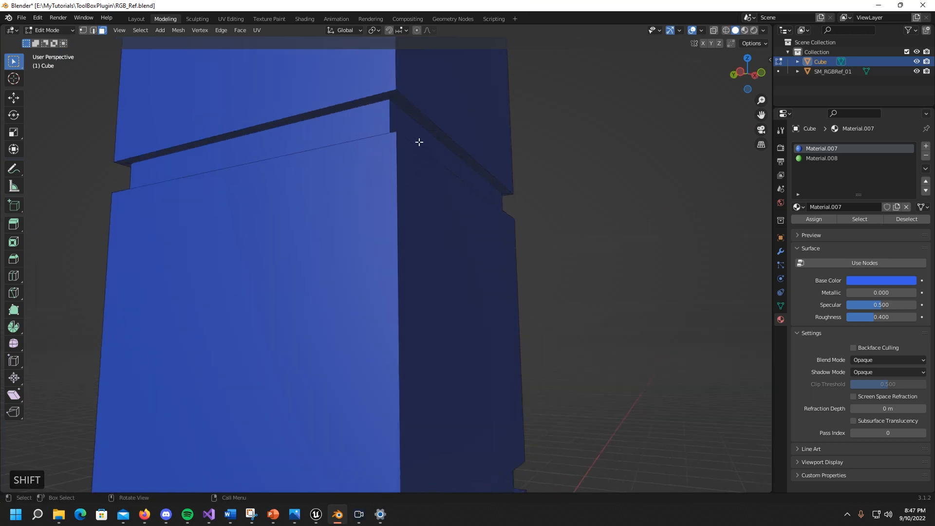
left_click(391, 97, "alt+shift")
left_click(391, 96, "alt+shift")
middle_click_drag(430, 146, 412, 195)
middle_click_drag(389, 300, 428, 237, "shift")
Add the face loops of the lower recessed band, including its ledges, to the selection.
left_click(369, 335, "alt+shift")
middle_click_drag(436, 376, 504, 219)
left_click(446, 191, "alt+shift")
middle_click_drag(390, 375, 390, 407)
middle_click_drag(426, 285, 445, 219, "shift")
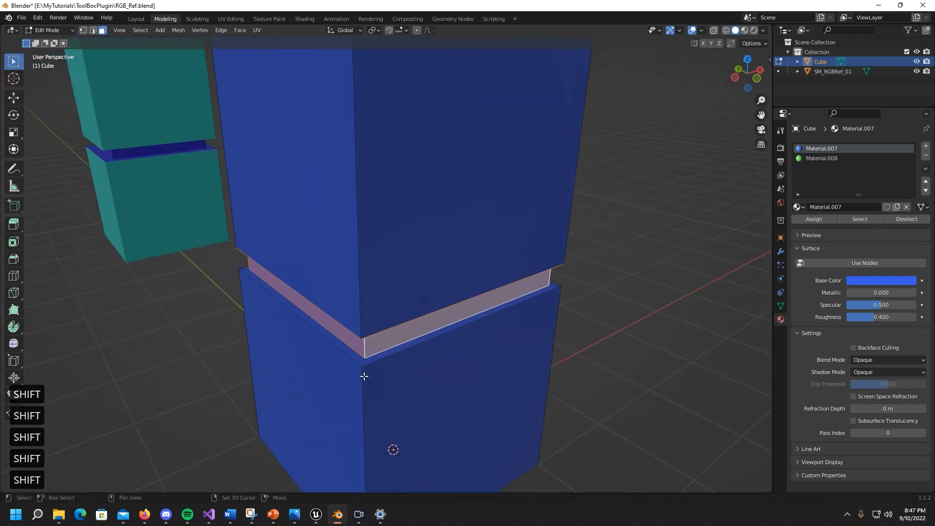
left_click(409, 375, "alt+shift")
Add the tower's bottom face and inset top face to the selected faces of the recessed bands.
middle_click_drag(409, 375, 421, 322)
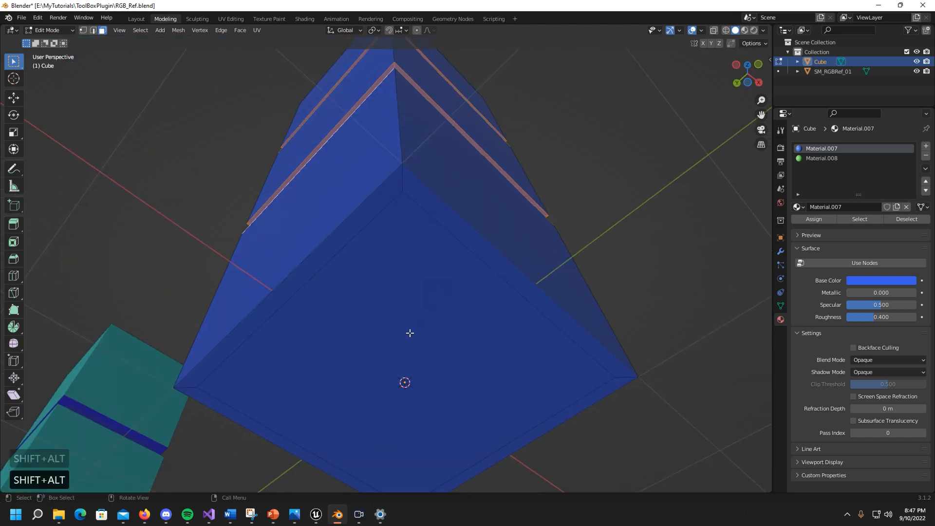
left_click(420, 321, "shift")
middle_click_drag(438, 286, 501, 271)
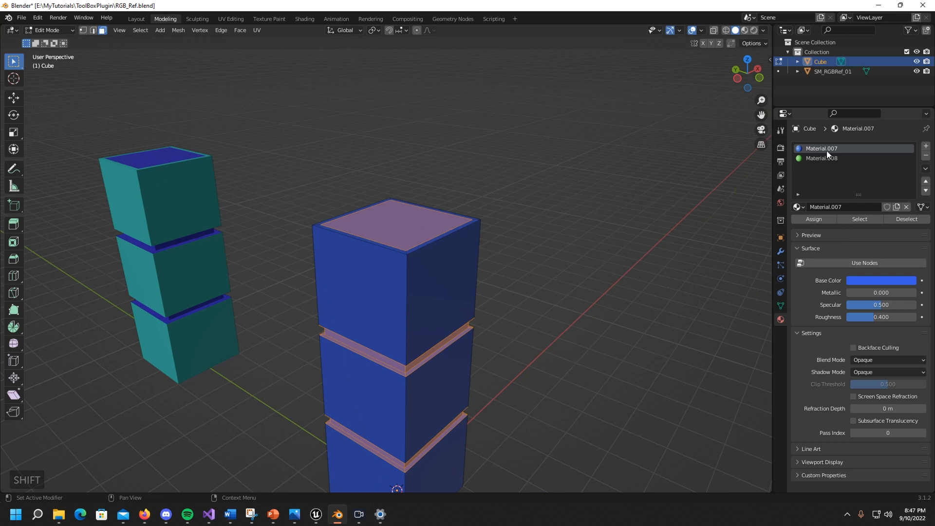
Assign Material.008 to the selected recess and end faces and return to Object Mode.
left_click(816, 159)
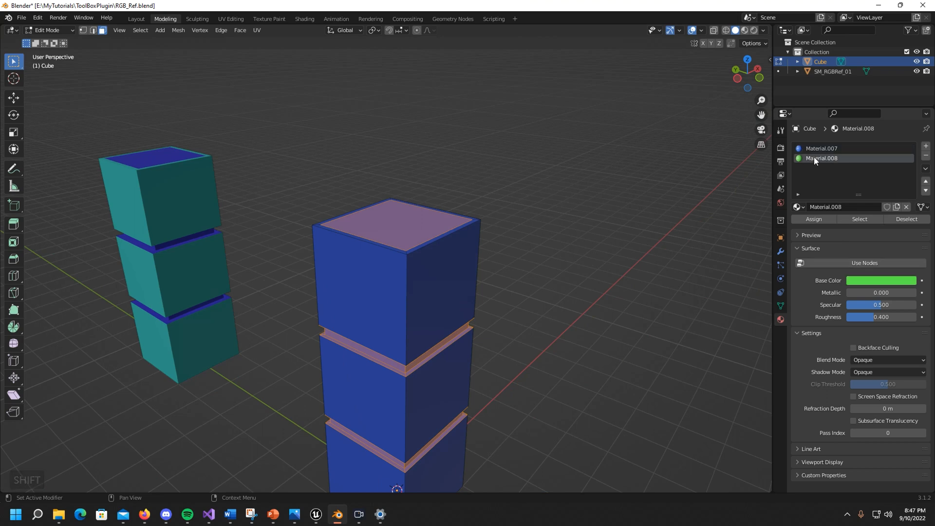
left_click(838, 264)
left_click(830, 265)
left_click(819, 221)
left_click(542, 314)
key("Tab")
Examine the tower's blue blocks and green recesses from several sides next to the reference mesh.
scroll(538, 315, "down", 4)
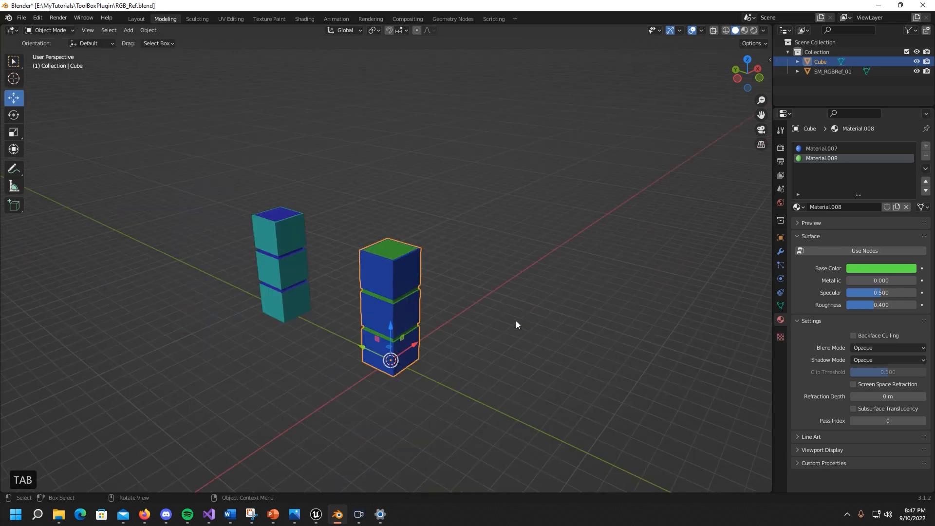
middle_click_drag(495, 325, 417, 311)
scroll(424, 283, "up", 3)
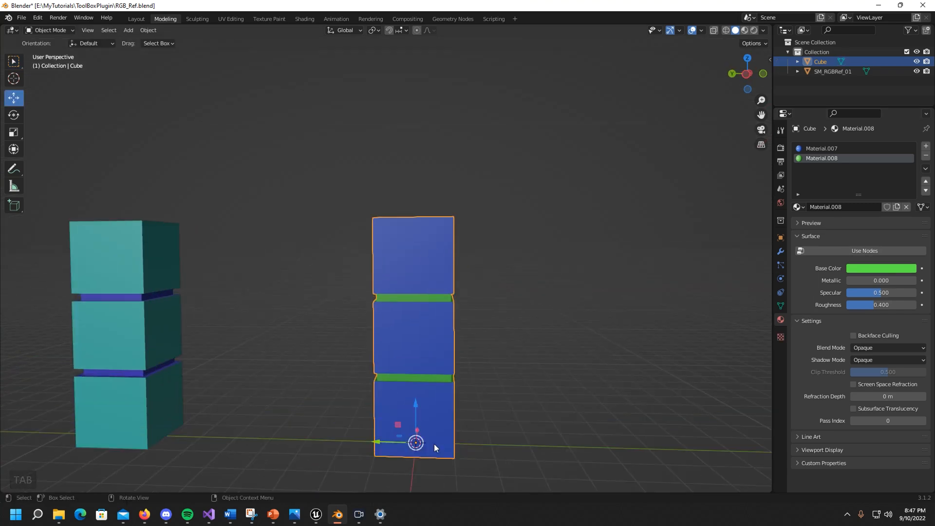
middle_click_drag(493, 347, 452, 301)
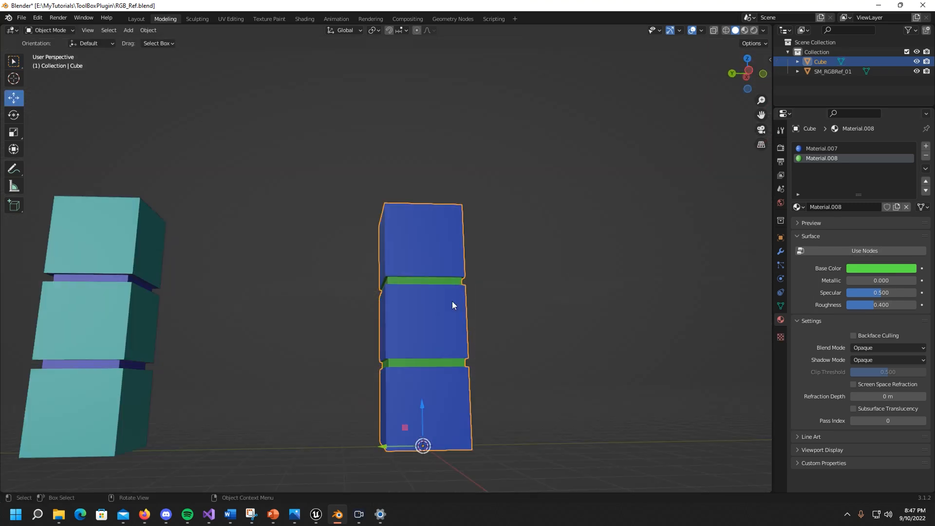
scroll(499, 293, "up", 4)
scroll(521, 311, "down", 4)
middle_click_drag(546, 329, 571, 264, "shift")
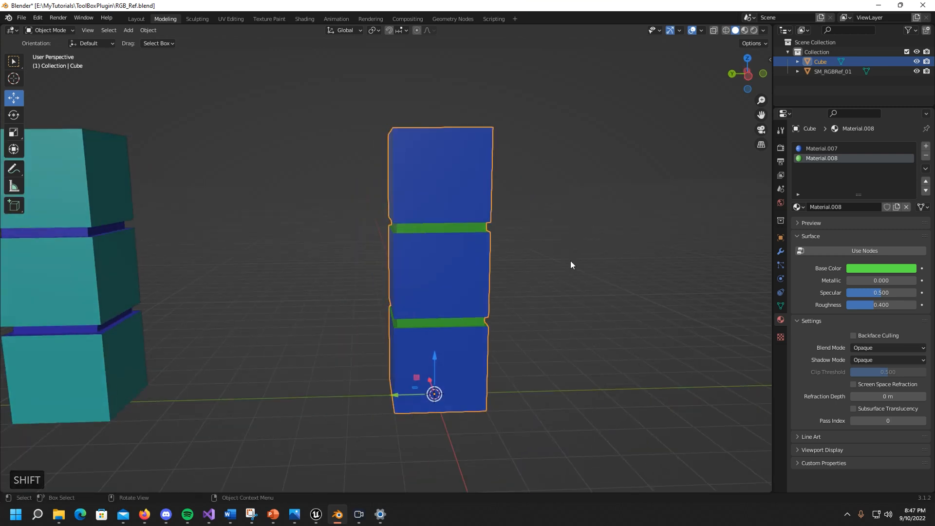
middle_click_drag(501, 208, 648, 229)
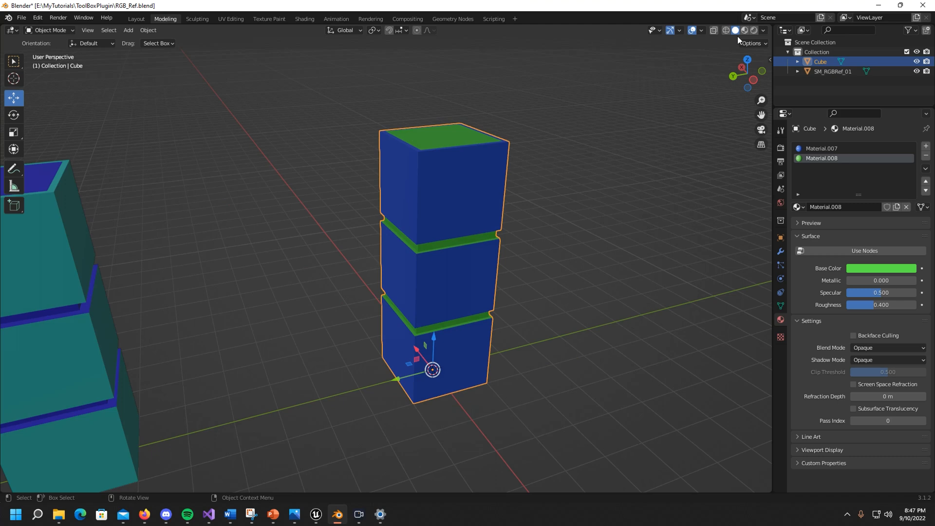
Set the viewport's solid shading color to Vertex and switch the tower to Vertex Paint mode.
left_click(763, 30)
left_click(793, 154)
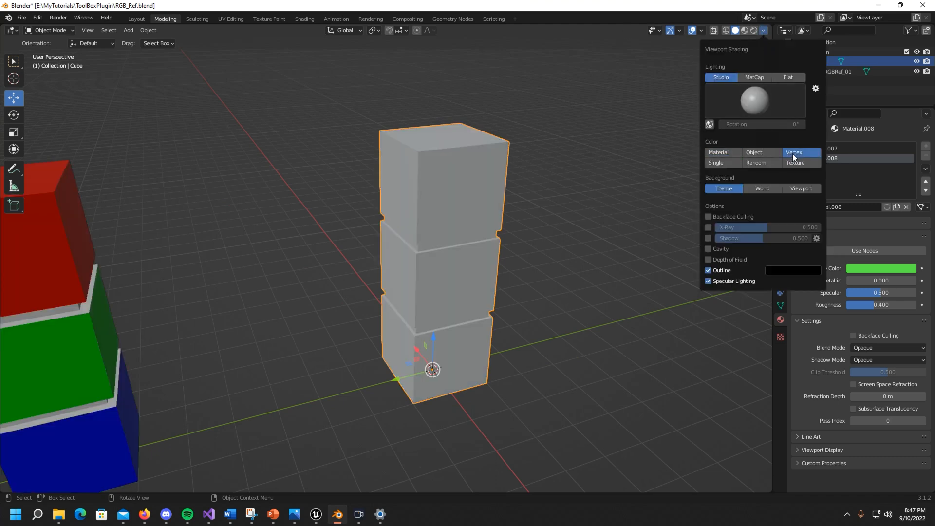
left_click(57, 31)
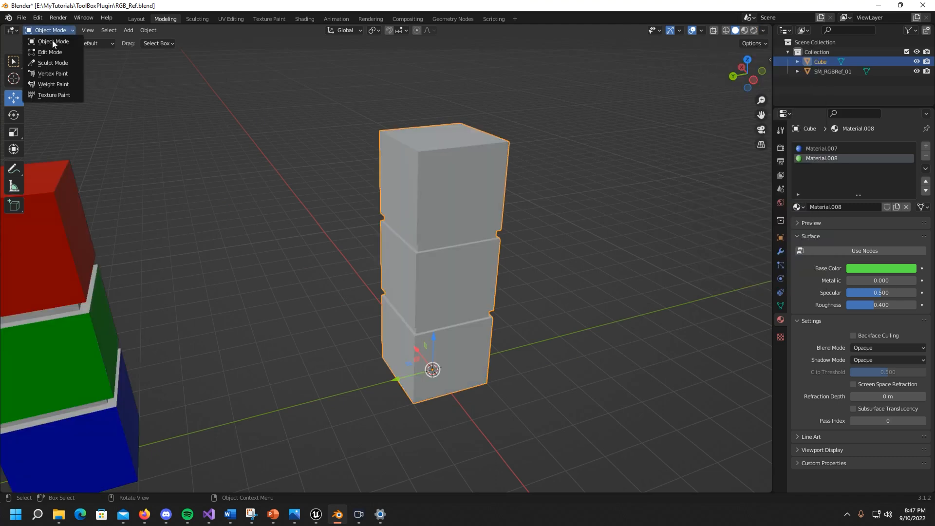
left_click(52, 74)
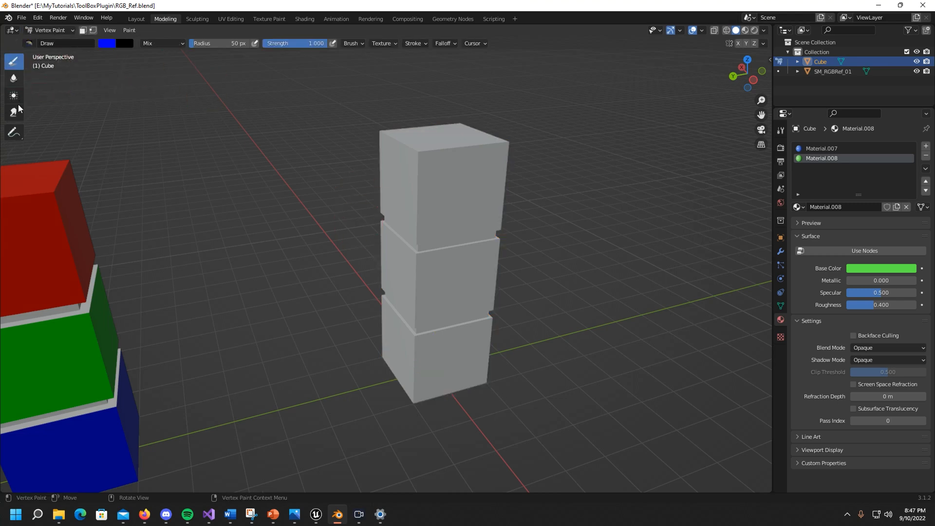
Try both face and vertex selection masking on the tower and activate the Select Box tool.
left_click(83, 30)
scroll(450, 212, "up", 2)
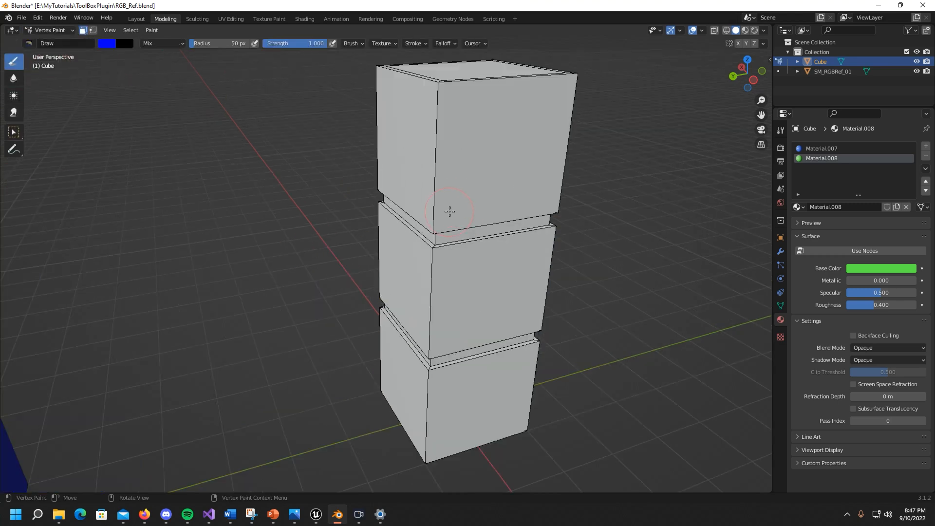
middle_click_drag(482, 174, 374, 225, "shift")
scroll(404, 211, "up", 1)
scroll(404, 209, "down", 4)
scroll(375, 223, "up", 3)
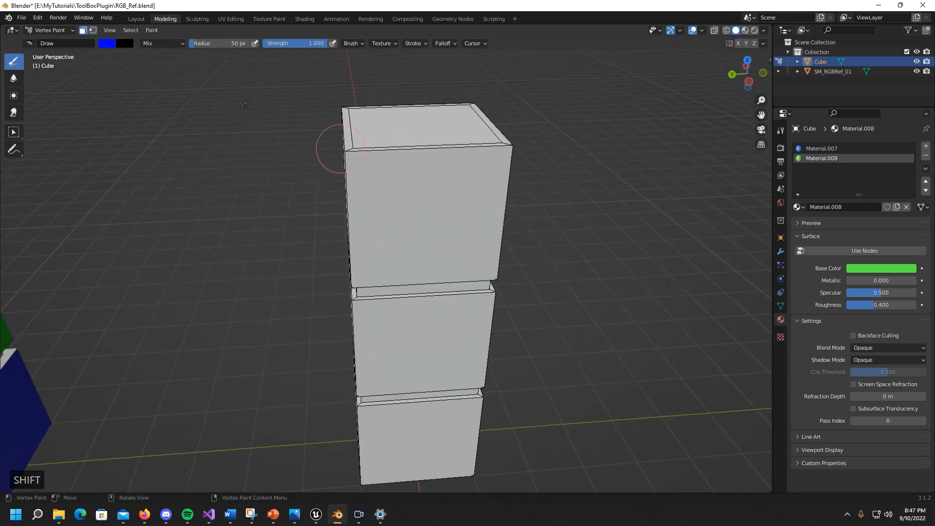
left_click(92, 30)
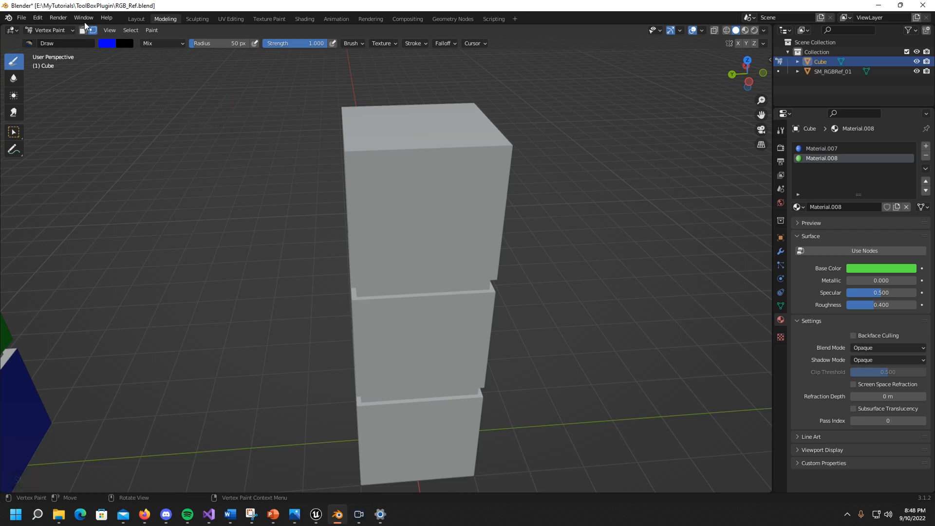
left_click(14, 132)
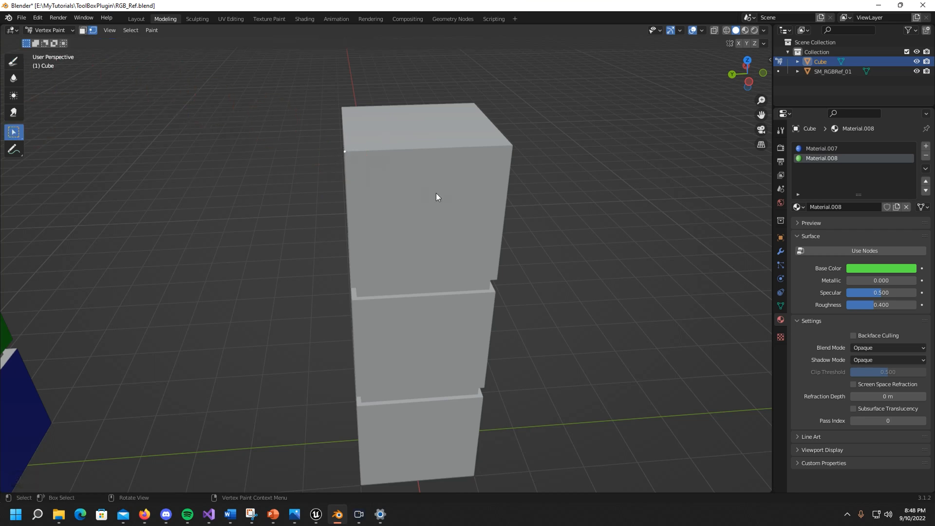
Examine the unpainted tower against the reference mesh's red, green and blue vertex colors.
middle_click_drag(327, 217, 369, 215)
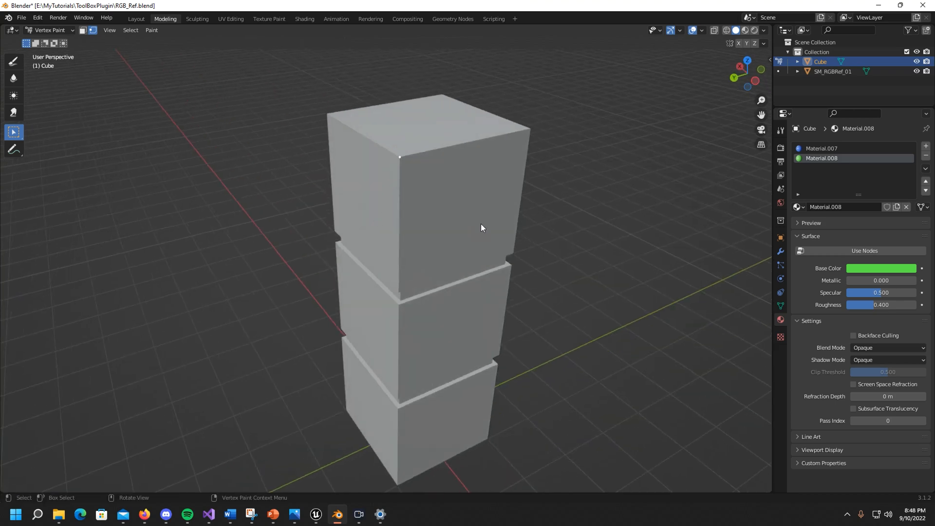
scroll(480, 224, "up", 2)
middle_click_drag(469, 197, 447, 235, "shift")
scroll(458, 228, "up", 2)
scroll(489, 223, "down", 3)
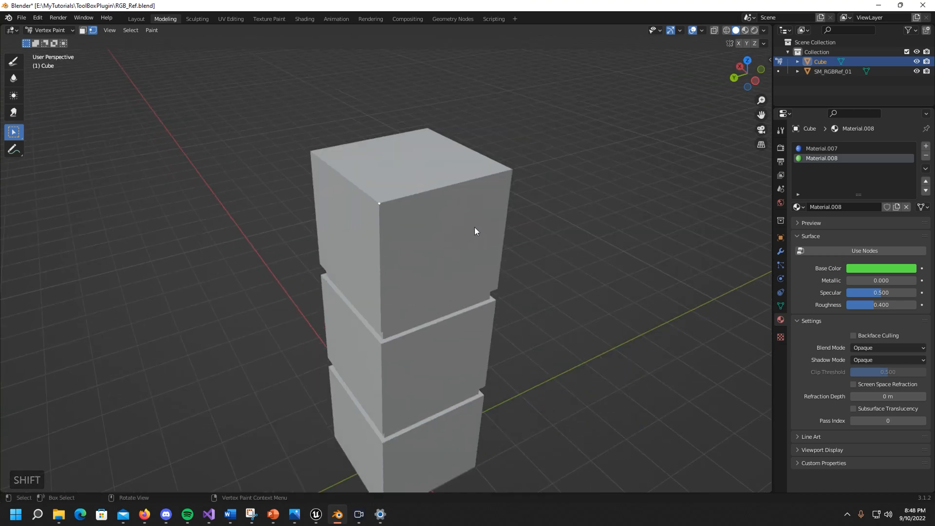
scroll(471, 229, "down", 2)
middle_click_drag(454, 255, 472, 214)
scroll(455, 241, "up", 1)
middle_click_drag(210, 223, 363, 188, "shift")
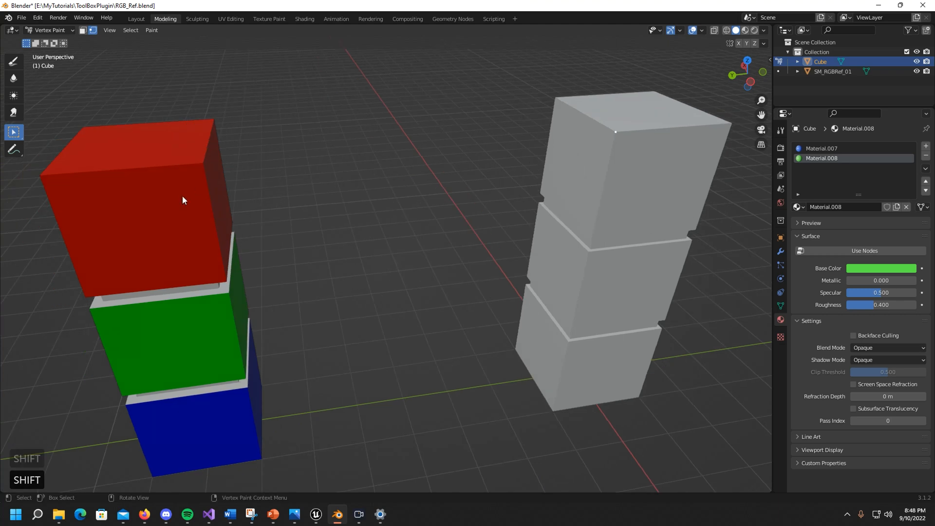
middle_click_drag(577, 227, 390, 254, "shift")
scroll(390, 227, "up", 2)
scroll(348, 220, "down", 3)
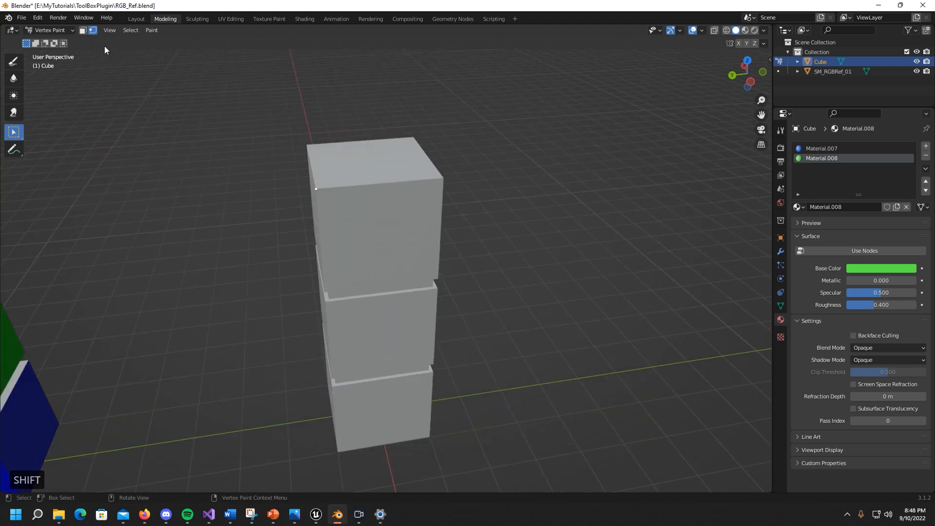
Enable face selection masking and select the four side faces of the tower's uppermost block.
left_click(83, 30)
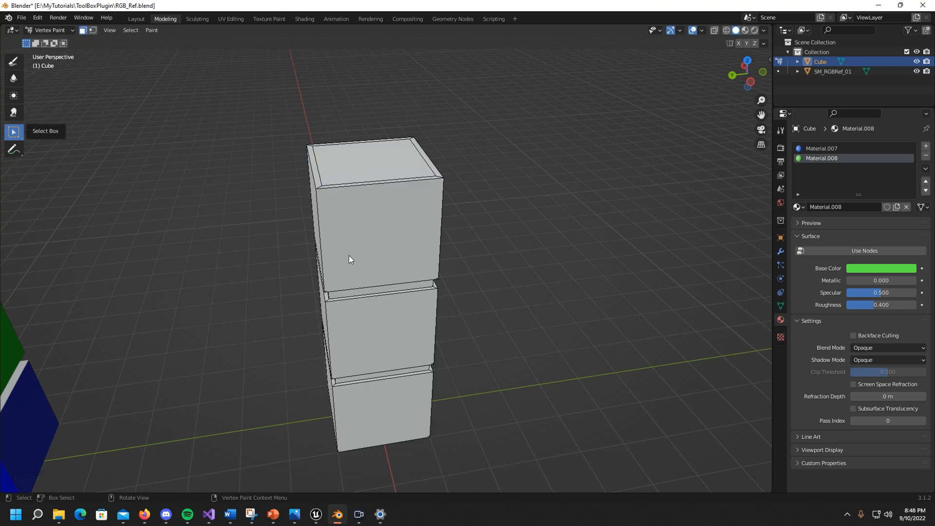
left_click(358, 232)
middle_click_drag(265, 258, 345, 255)
left_click(408, 250, "shift")
middle_click_drag(259, 267, 376, 240)
left_click(406, 241, "shift")
left_click(376, 240, "shift")
Add the rim face loop around the inset top face to the uppermost block's selection.
middle_click_drag(302, 254, 374, 195)
left_click(372, 181, "shift")
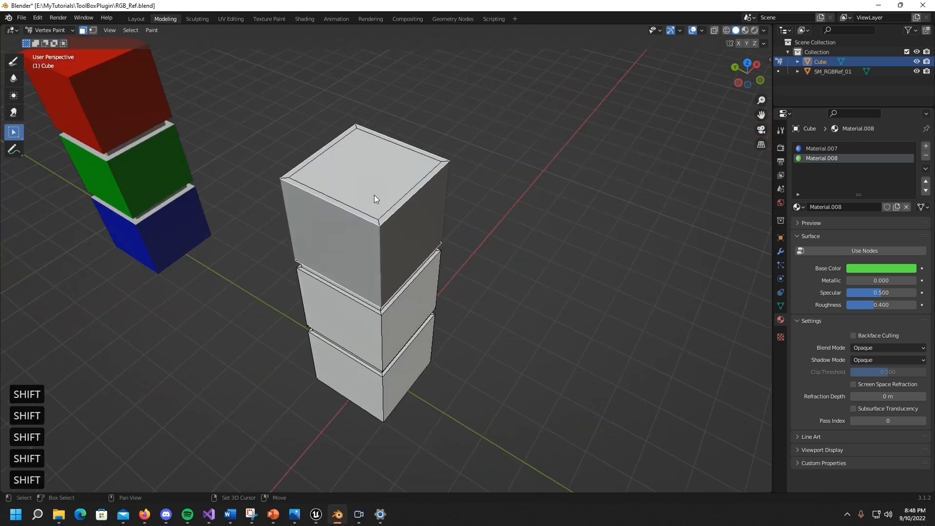
left_click(379, 221, "alt+shift")
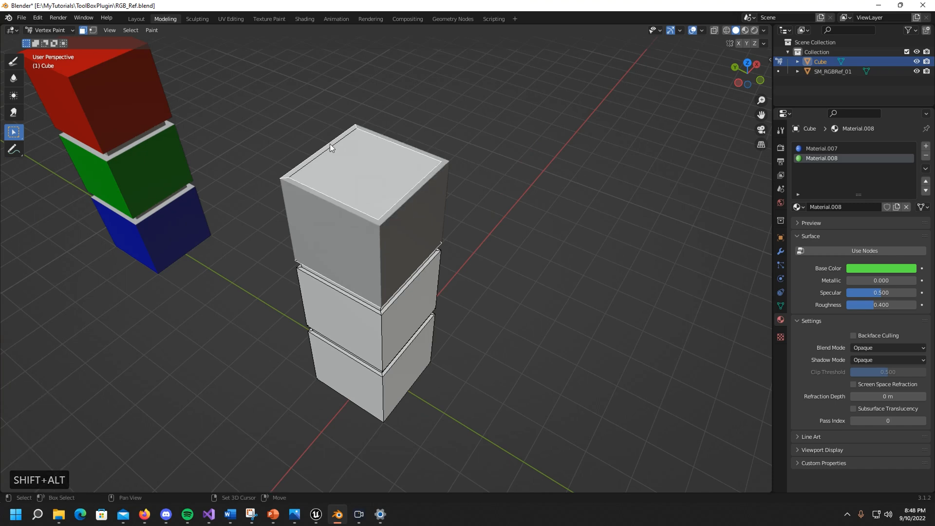
middle_click_drag(263, 240, 536, 247)
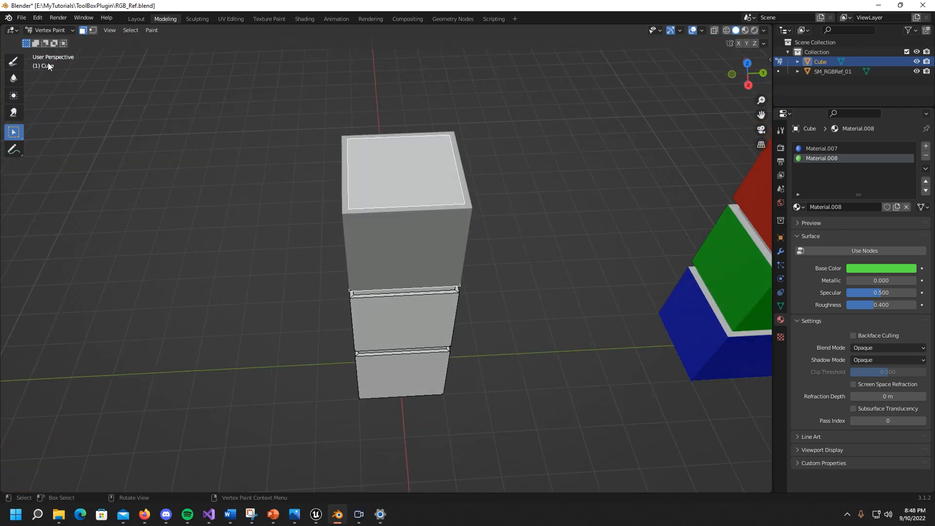
Set the Draw brush color to red (R 1, G 0, B 0) and fill the uppermost block's selected faces with it.
left_click(15, 61)
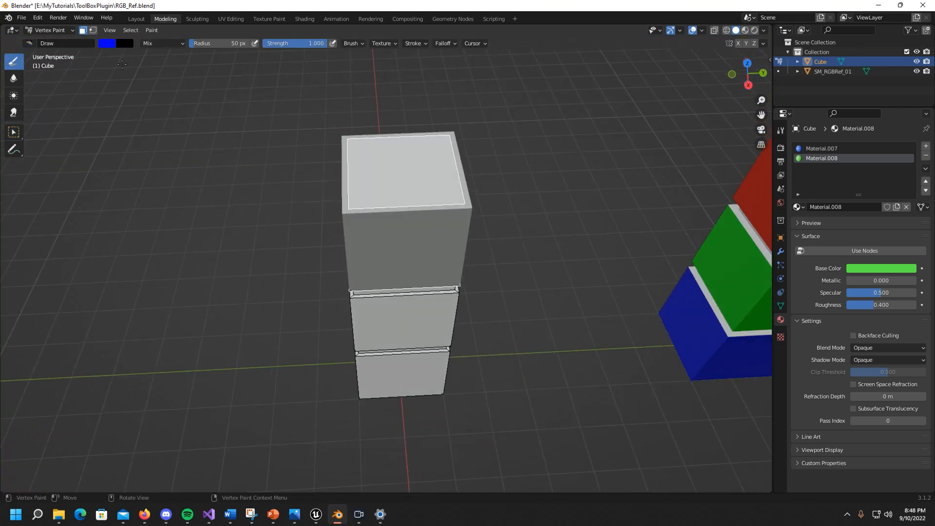
left_click(110, 43)
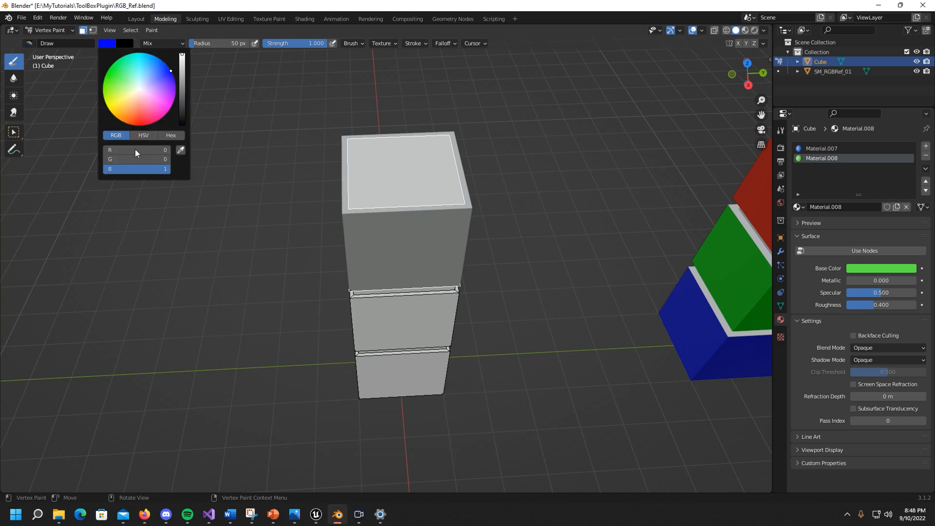
left_click(158, 170)
type("10")
key("BackSpace")
key("BackSpace")
type("0")
left_click(162, 159)
left_click(159, 151)
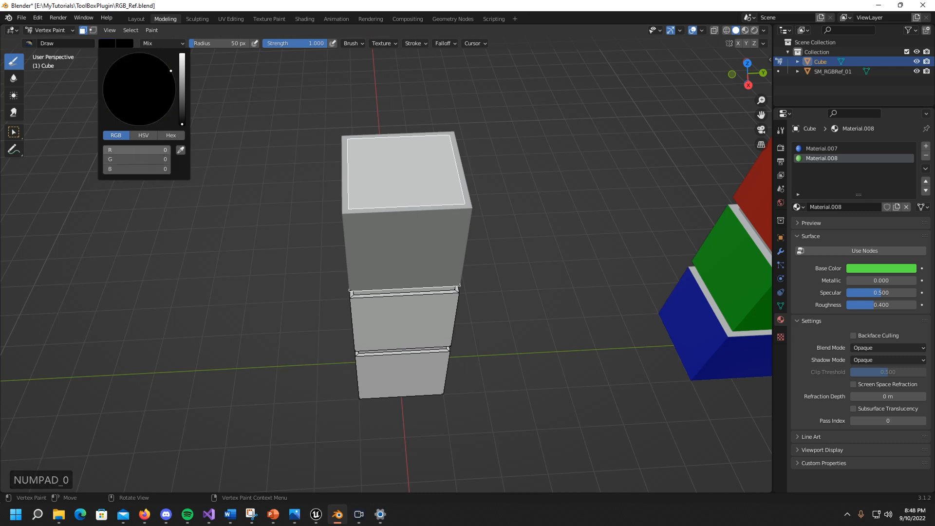
type("1")
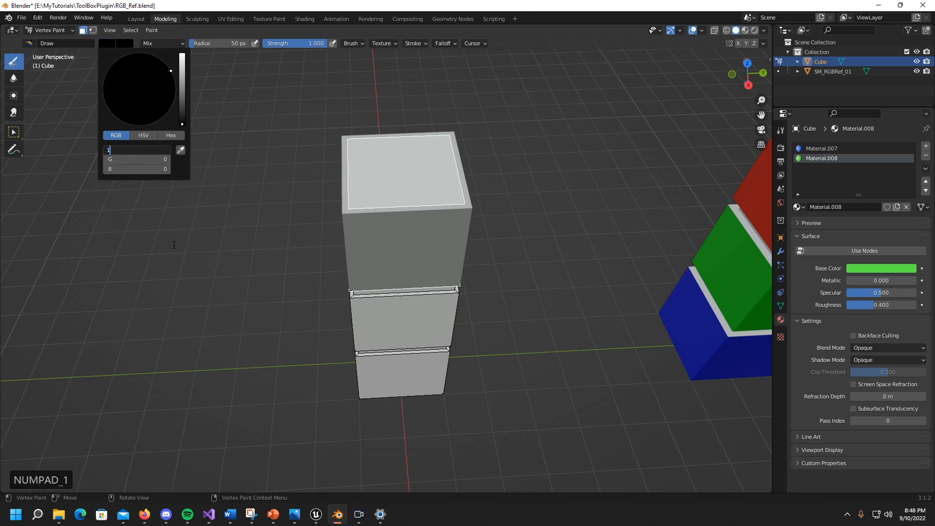
left_click(146, 226)
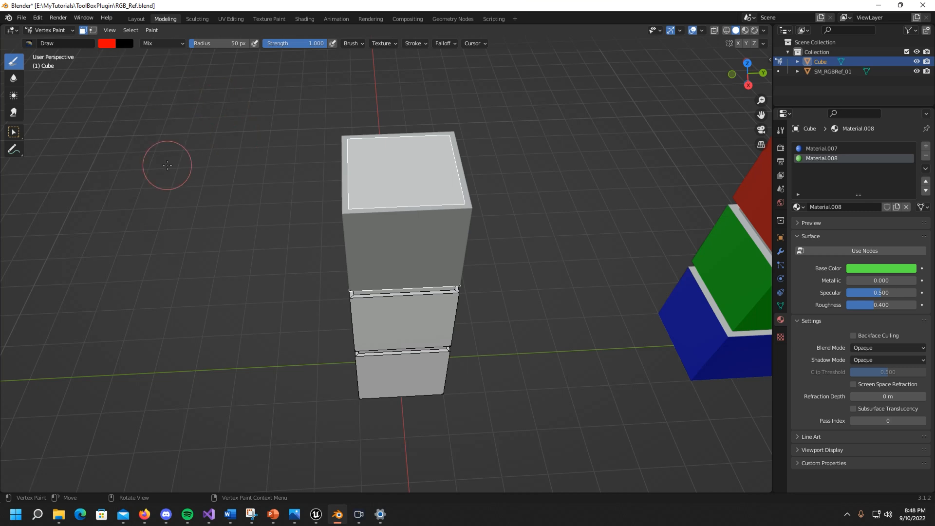
key("shift+k")
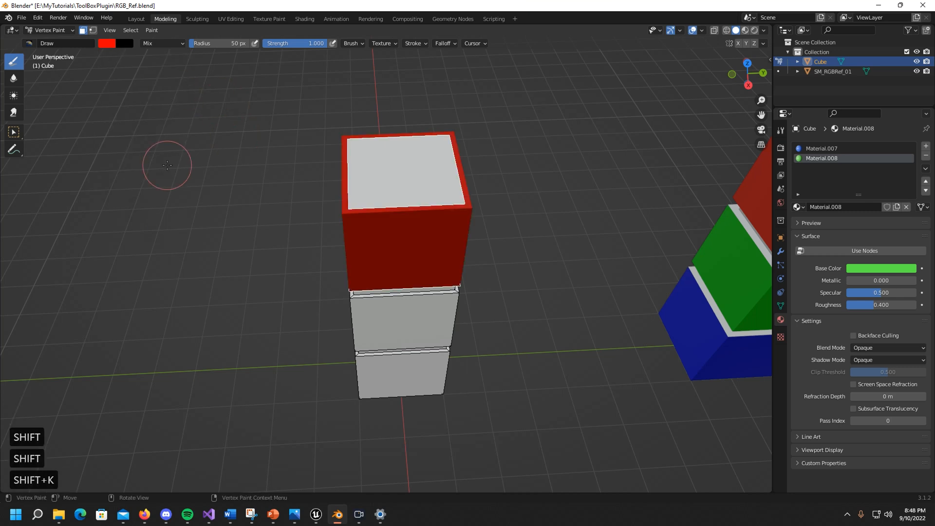
Select the four side faces of the tower's middle block in place of the uppermost block's faces.
middle_click_drag(199, 208, 417, 282)
left_click(15, 136)
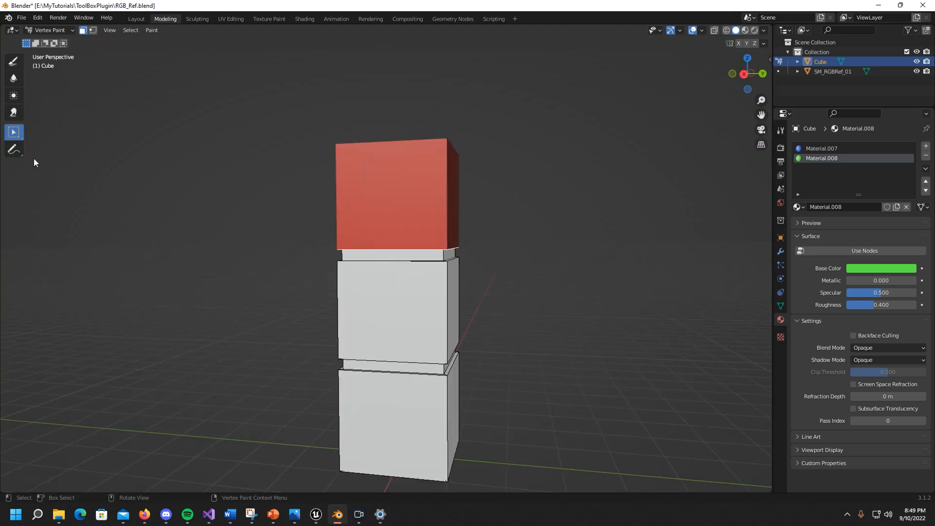
left_click(385, 310)
middle_click_drag(507, 338, 331, 341)
left_click(435, 327, "shift")
mouse_move(420, 325)
middle_mouse_down()
mouse_move(415, 338)
mouse_move(409, 327)
middle_mouse_up()
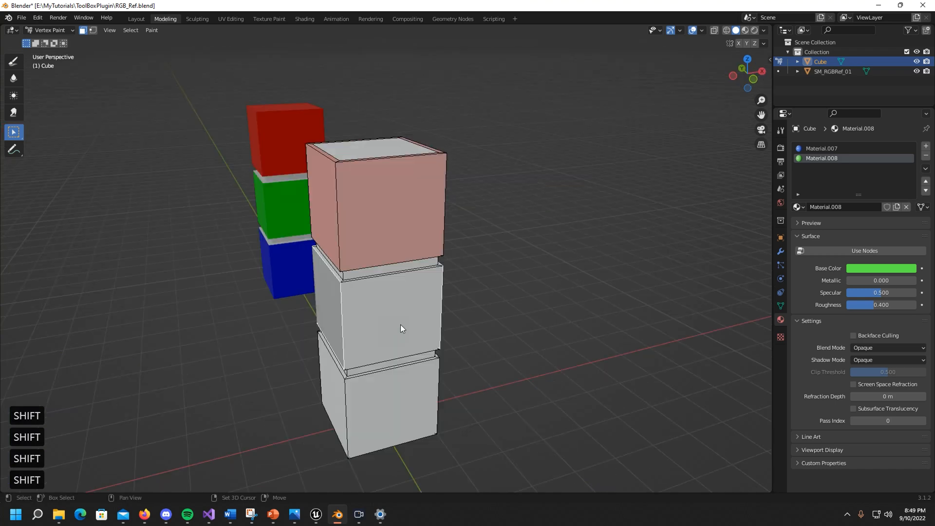
middle_click_drag(476, 325, 2, 107)
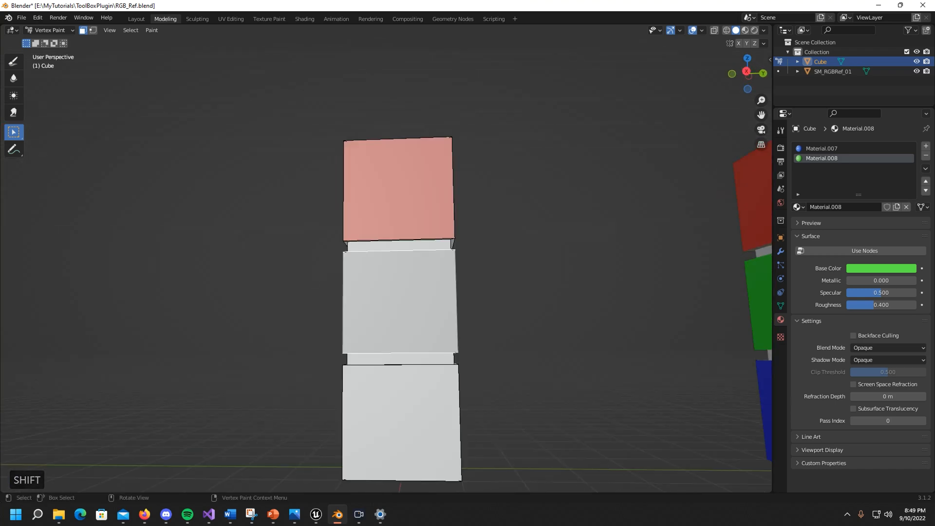
Set the Draw brush color to green (R 0, G 1, B 0) and fill the middle block's selected faces with it.
left_click(10, 64)
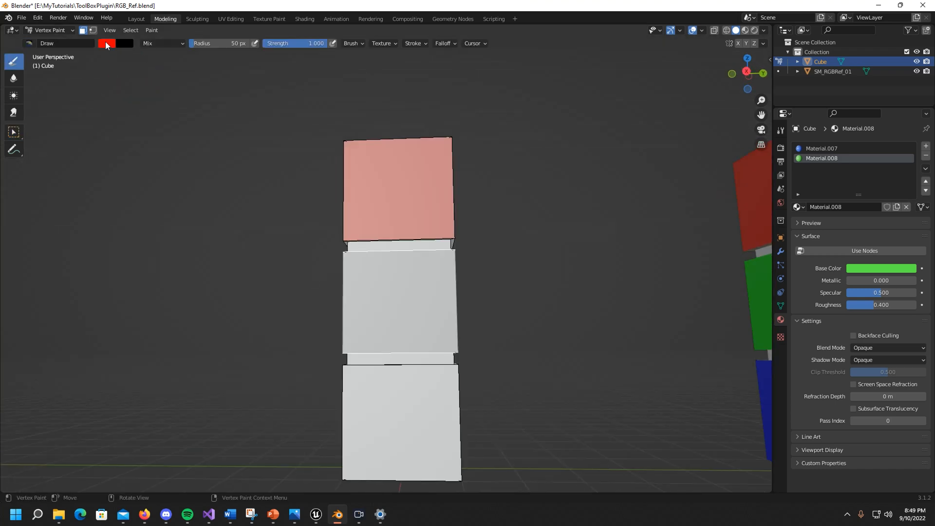
left_click(107, 43)
left_click(148, 151)
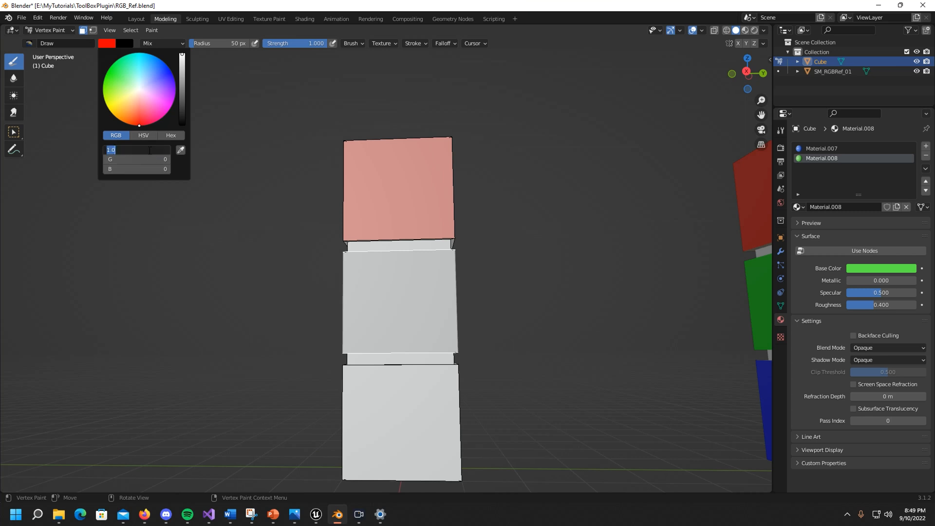
left_click(147, 160)
left_click(146, 160)
type("1")
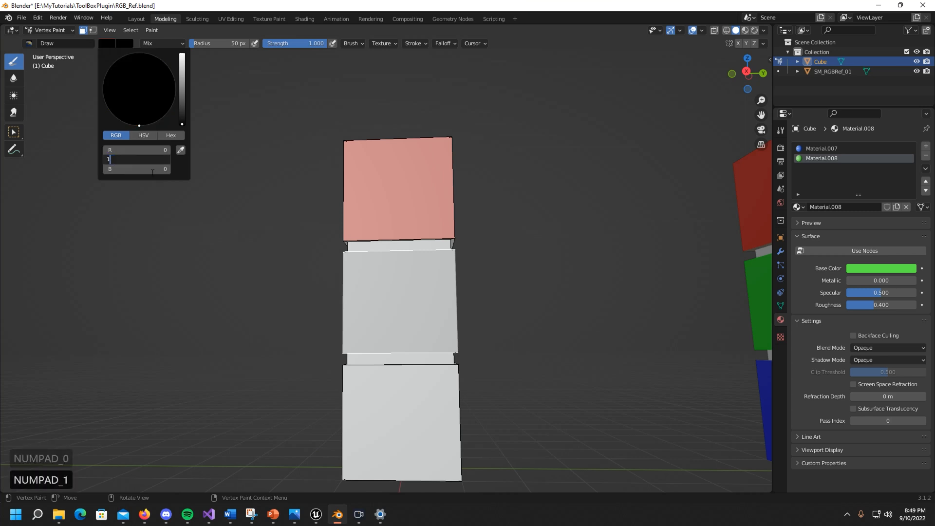
left_click(146, 235)
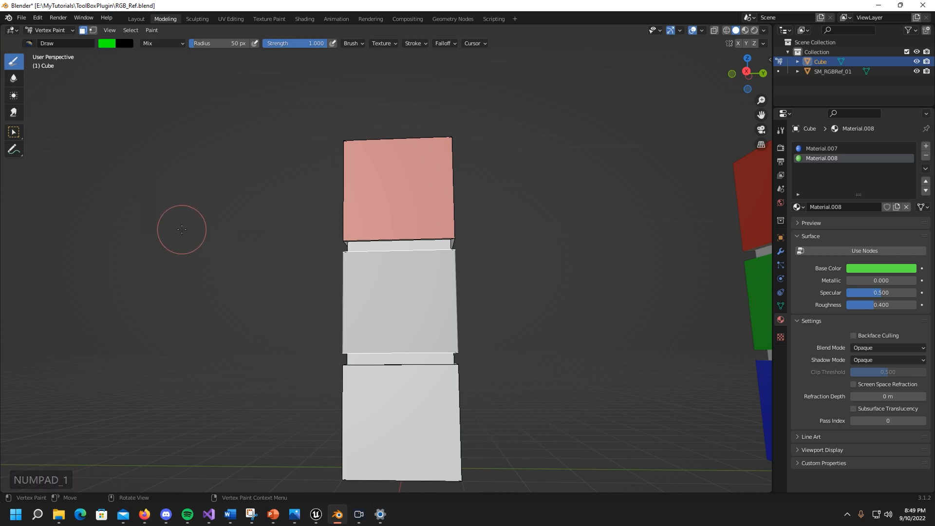
key("shift+k")
Select the lowest block's four side faces and the rim faces around its inset underside, replacing the middle block's selection.
scroll(182, 229, "down", 3)
middle_click_drag(184, 244, 288, 282)
middle_click_drag(308, 340, 208, 272, "shift")
scroll(221, 292, "up", 3)
middle_click_drag(230, 315, 324, 278, "shift")
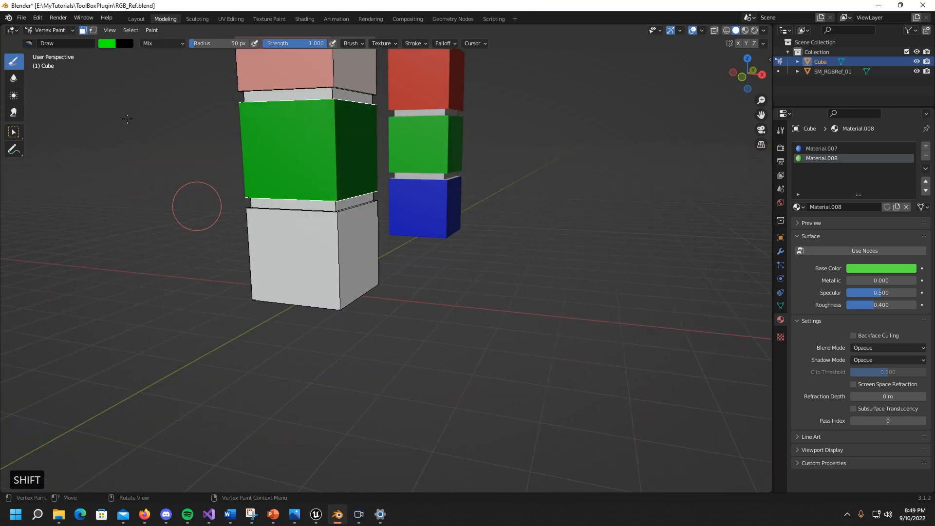
left_click(13, 131)
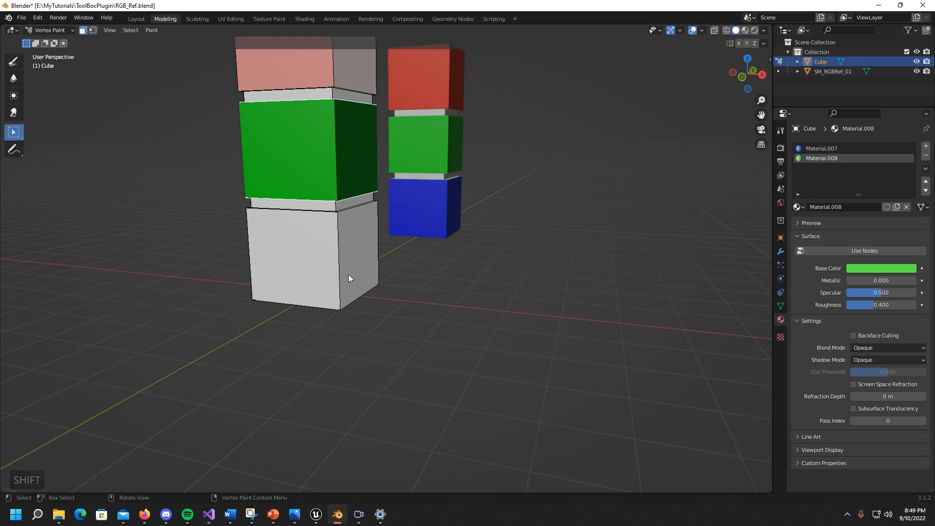
left_click(329, 270)
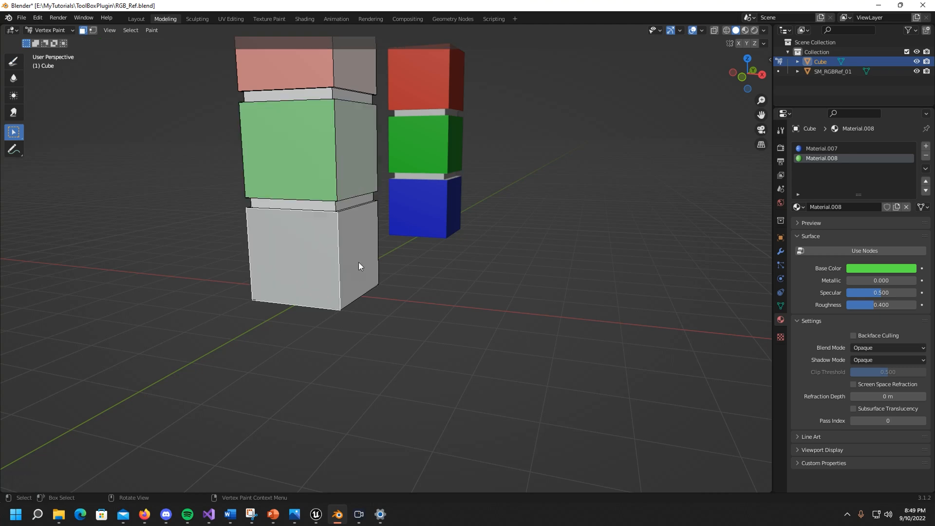
middle_click_drag(250, 317, 438, 198)
left_click(389, 307)
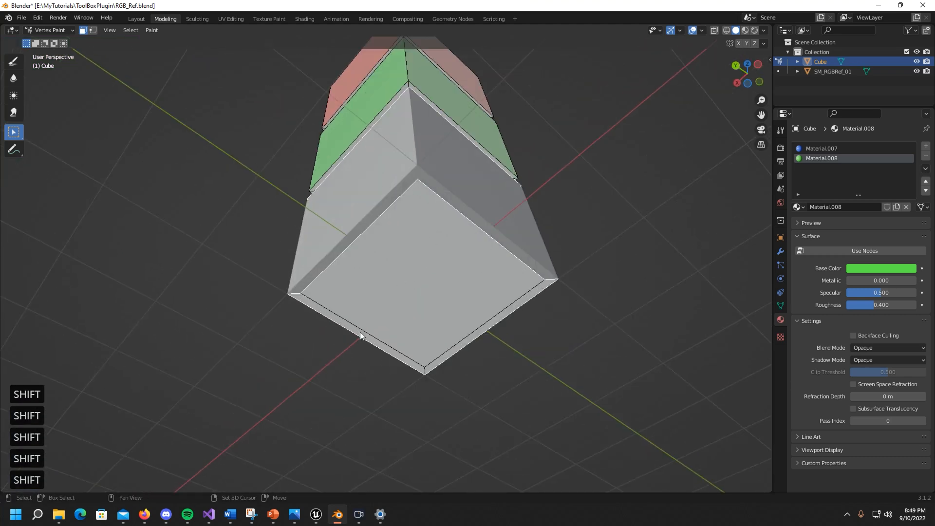
left_click(458, 356)
left_click(466, 340, "shift")
Set the Draw brush color to blue (R 0, G 0, B 1) and fill the lowest block's selected faces with it.
left_click(14, 63)
left_click(111, 44)
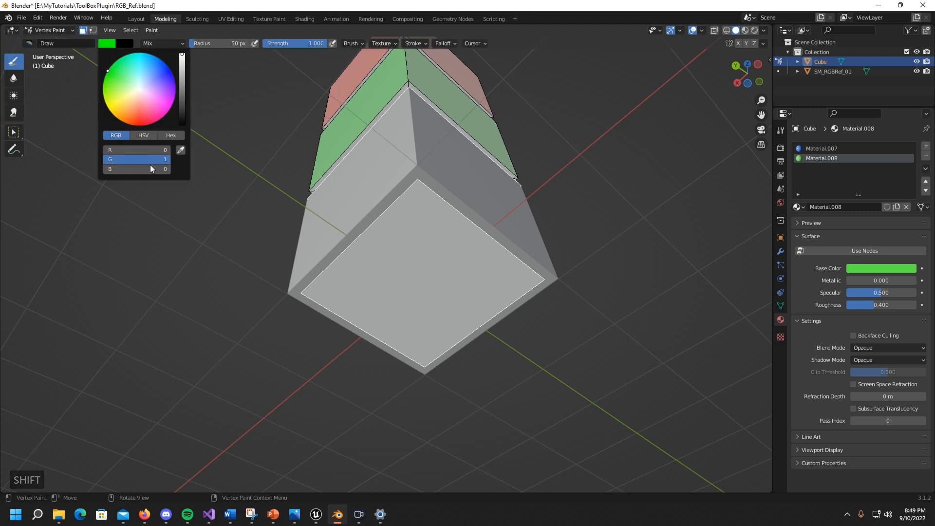
left_click(148, 160)
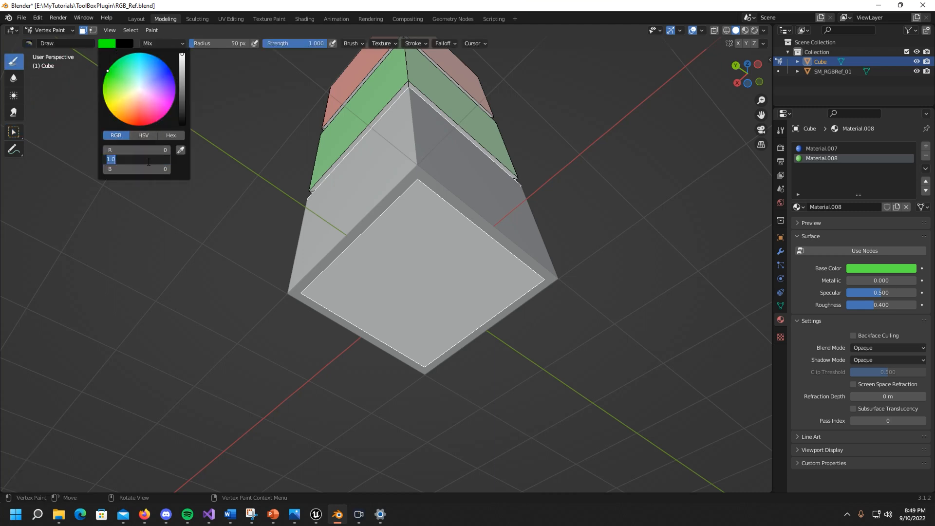
type("0")
left_click(142, 169)
type("1")
key("Return")
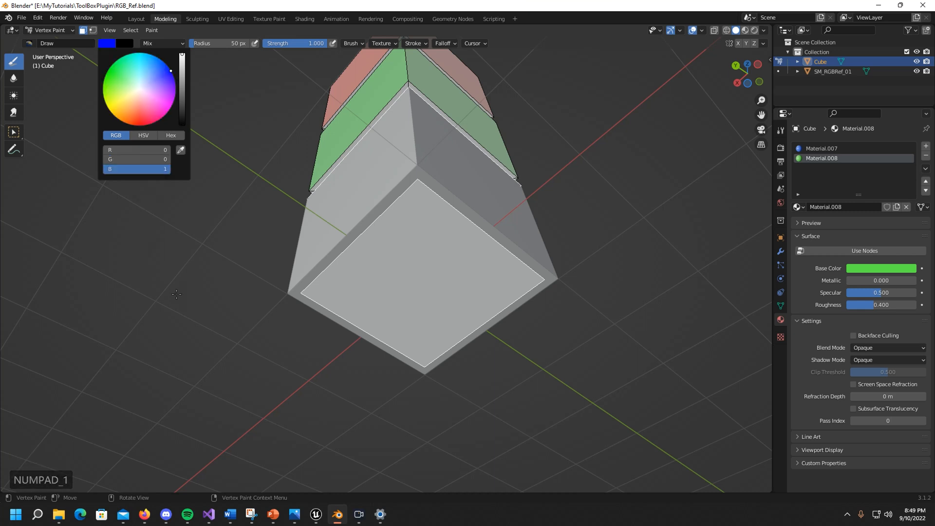
key("shift+k")
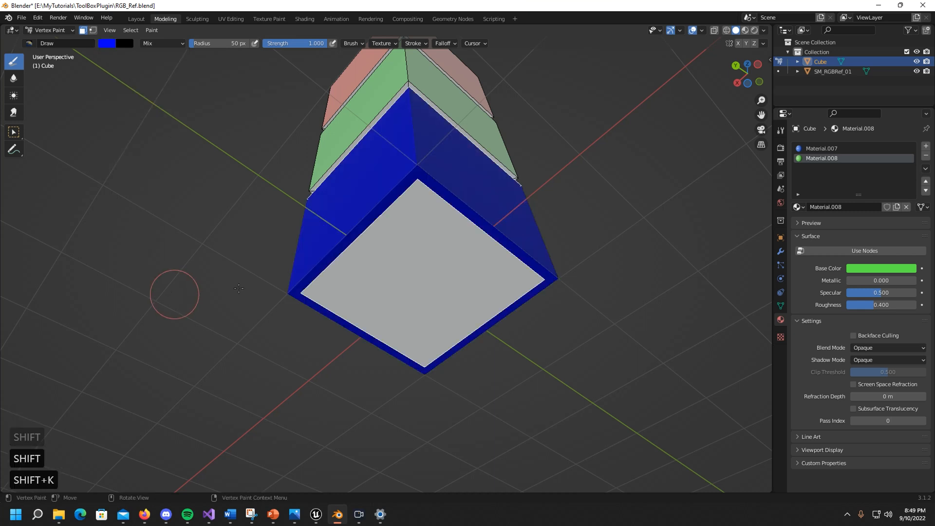
Leave vertex painting and return the tower to Object Mode.
key("Tab")
middle_click_drag(536, 238, 440, 309)
scroll(415, 304, "down", 2)
scroll(440, 309, "down", 3)
middle_click_drag(376, 291, 396, 197)
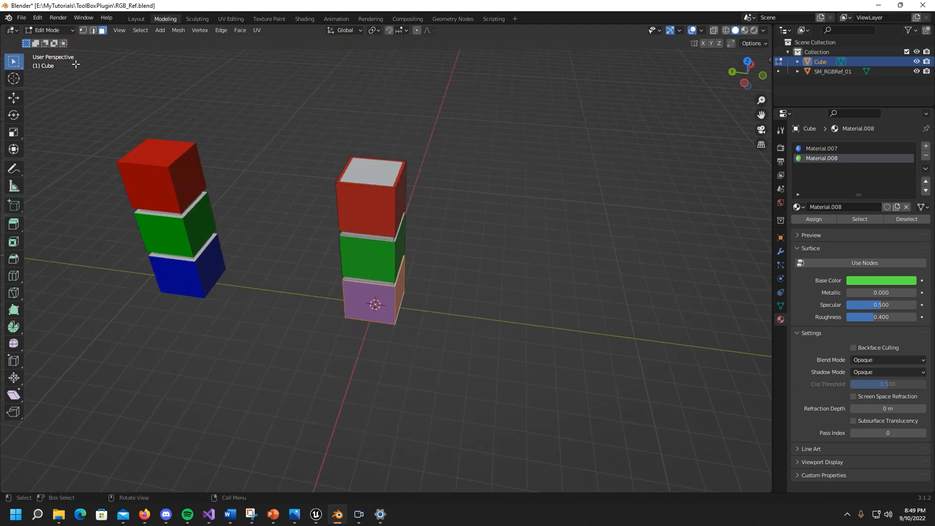
left_click(51, 31)
left_click(48, 41)
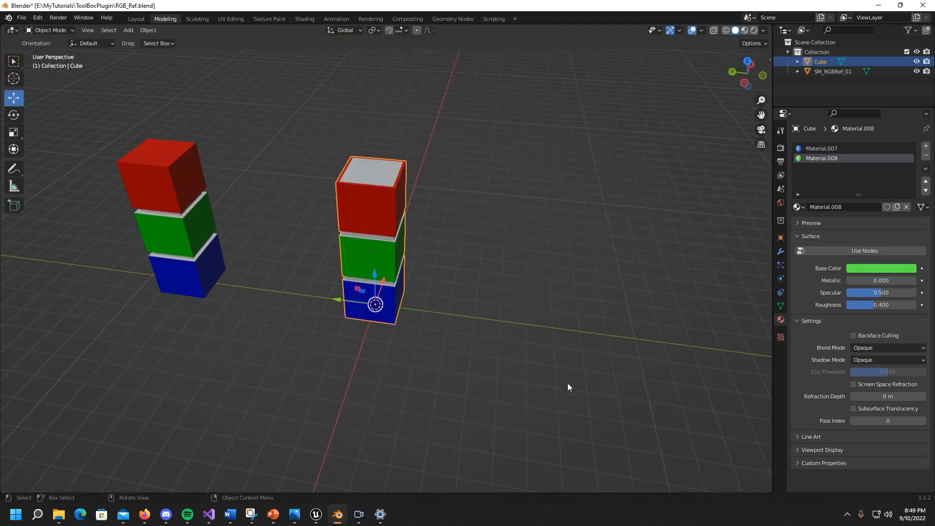
Apply smooth shading to the painted tower.
scroll(353, 352, "down", 3)
scroll(352, 353, "up", 4)
middle_click_drag(352, 353, 390, 352)
middle_click_drag(478, 355, 437, 331)
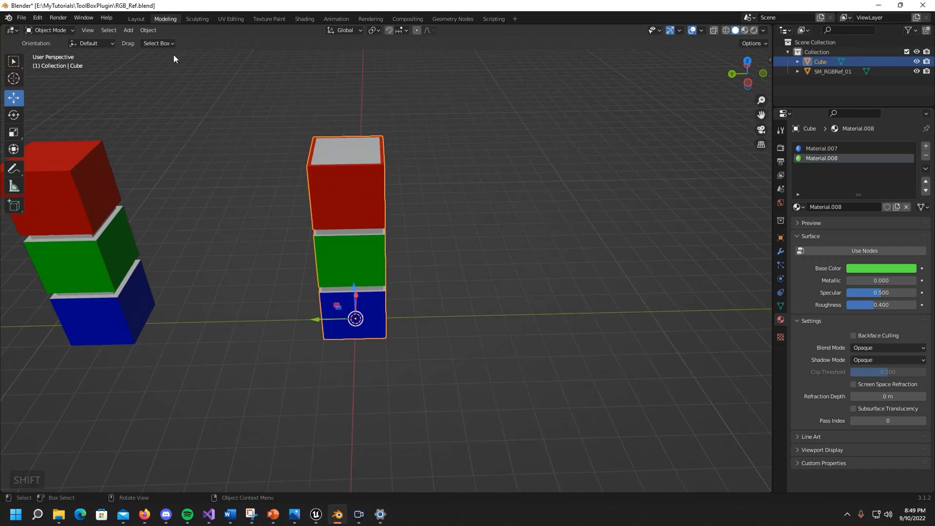
left_click(147, 30)
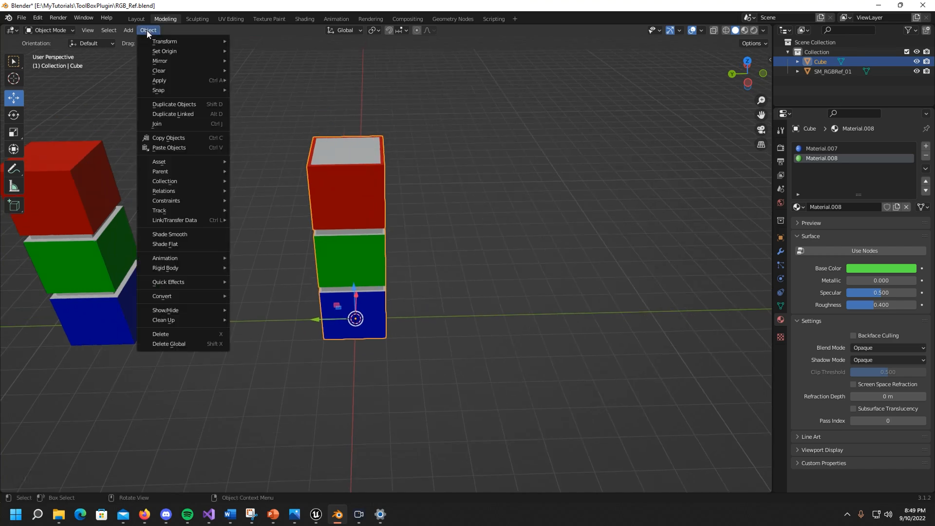
left_click(172, 238)
middle_click_drag(320, 322, 388, 228)
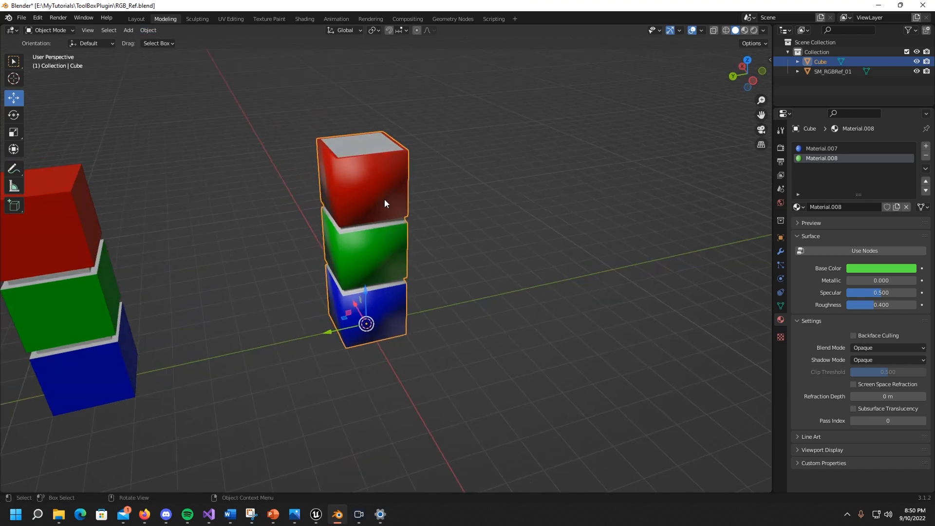
middle_click_drag(457, 322, 707, 319)
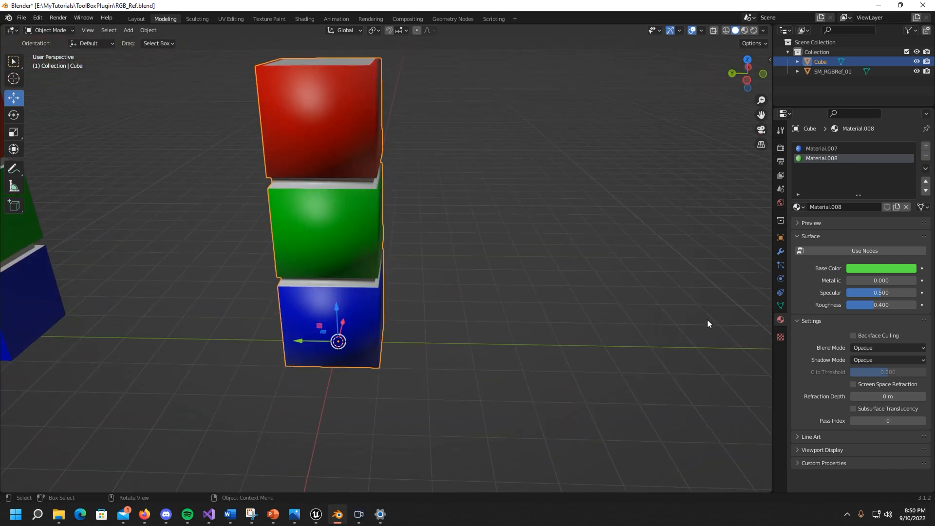
Enable Auto Smooth at 30° in the tower mesh's normals settings.
left_click(781, 305)
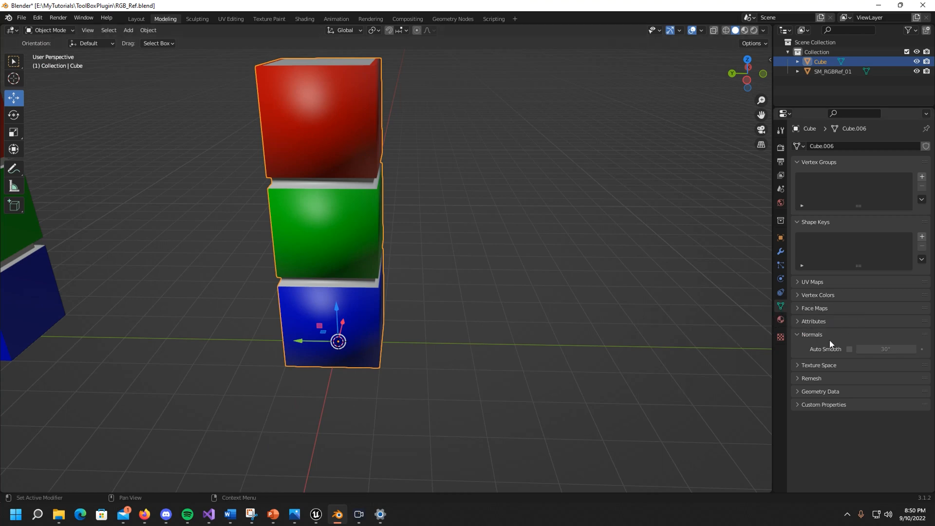
left_click(848, 349)
middle_click_drag(571, 251, 530, 262)
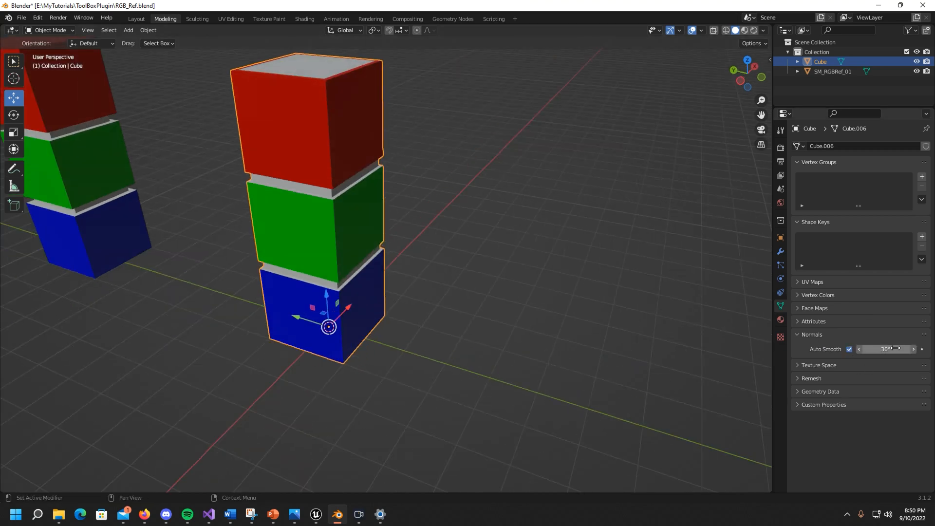
middle_click_drag(429, 252, 475, 194)
scroll(474, 247, "down", 3)
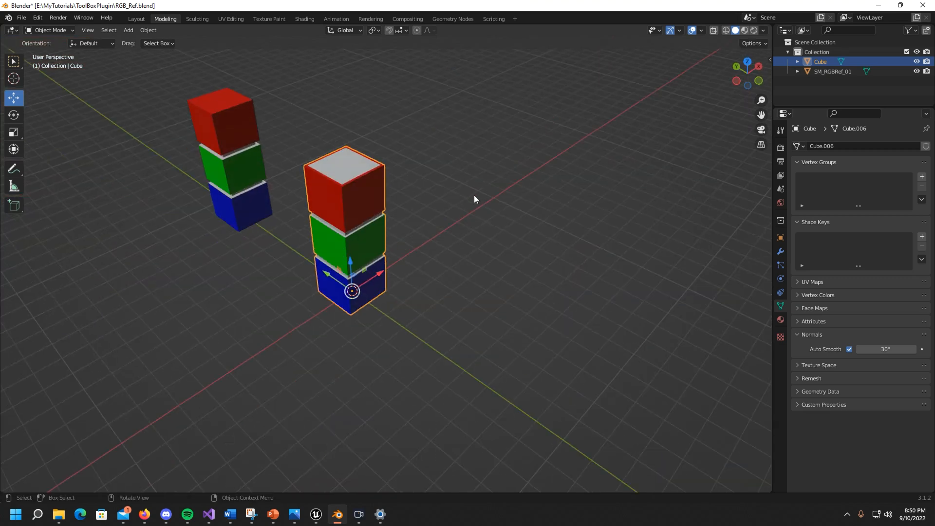
Add an ico sphere, move it clear of the tower and raise it about 2.49 m on Z.
scroll(428, 285, "up", 6)
scroll(407, 297, "down", 5)
mouse_move(425, 303)
middle_mouse_down()
mouse_move(475, 289)
mouse_move(489, 273)
mouse_move(392, 276)
mouse_move(483, 284)
mouse_move(419, 302)
middle_mouse_up()
scroll(493, 278, "up", 3)
scroll(489, 277, "down", 4)
left_click(411, 303)
key("shift+a")
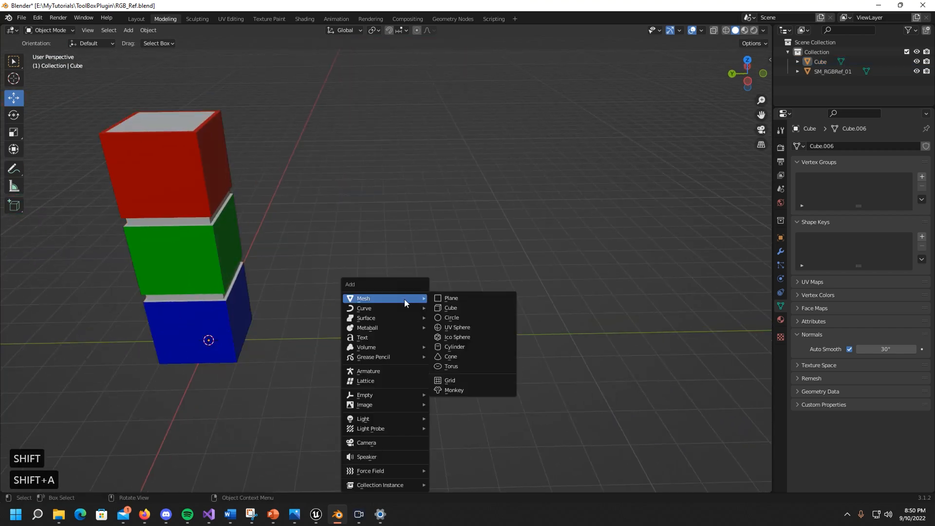
mouse_move(408, 298)
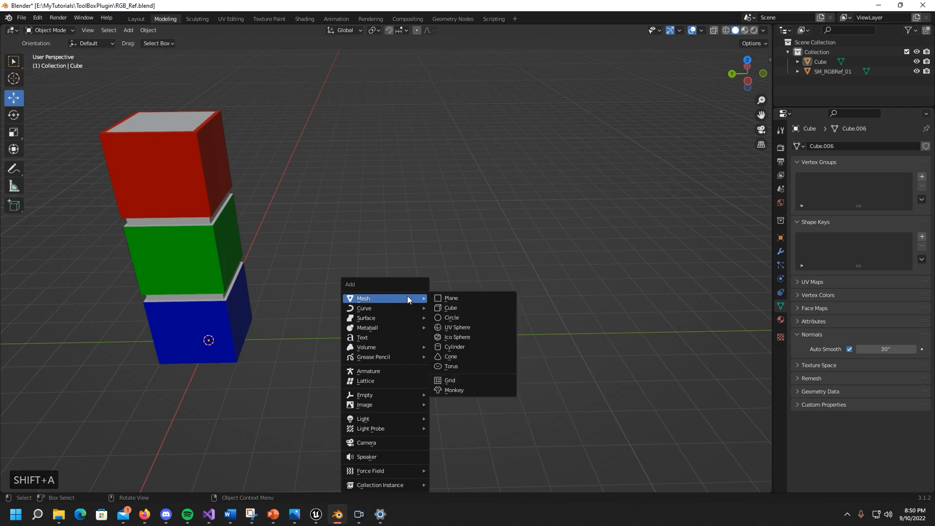
left_click(455, 337)
left_click_drag(189, 342, 435, 310)
left_click_drag(449, 280, 462, 253)
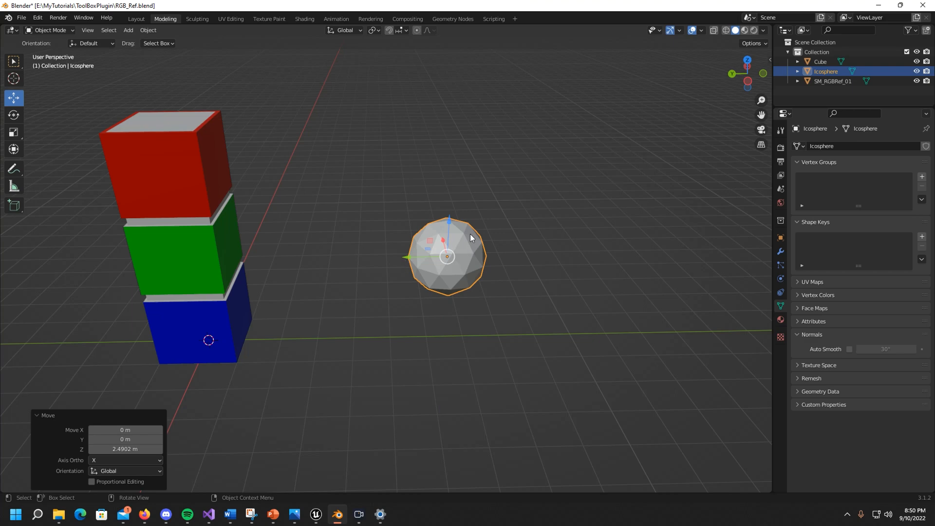
Apply smooth shading to the ico sphere and enable Auto Smooth at 30° for it.
scroll(470, 241, "up", 5)
middle_click_drag(442, 244, 346, 284, "shift")
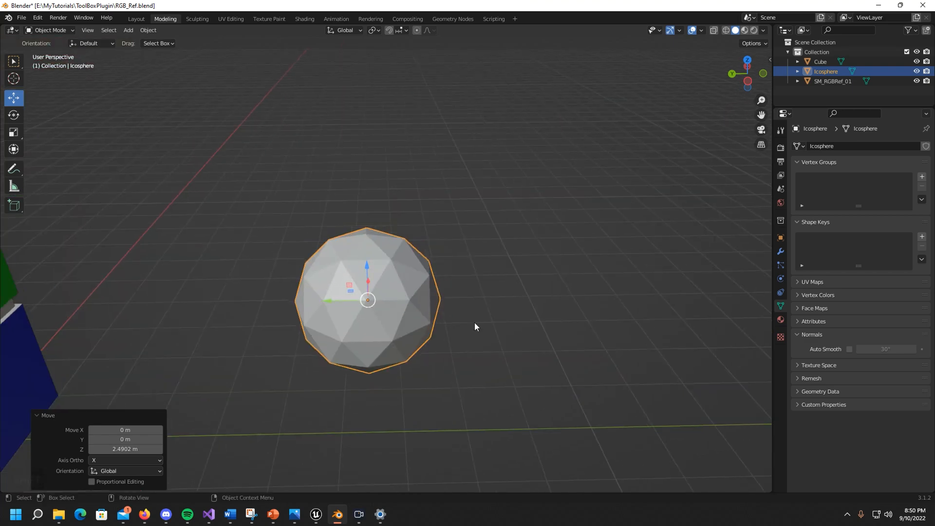
left_click(156, 31)
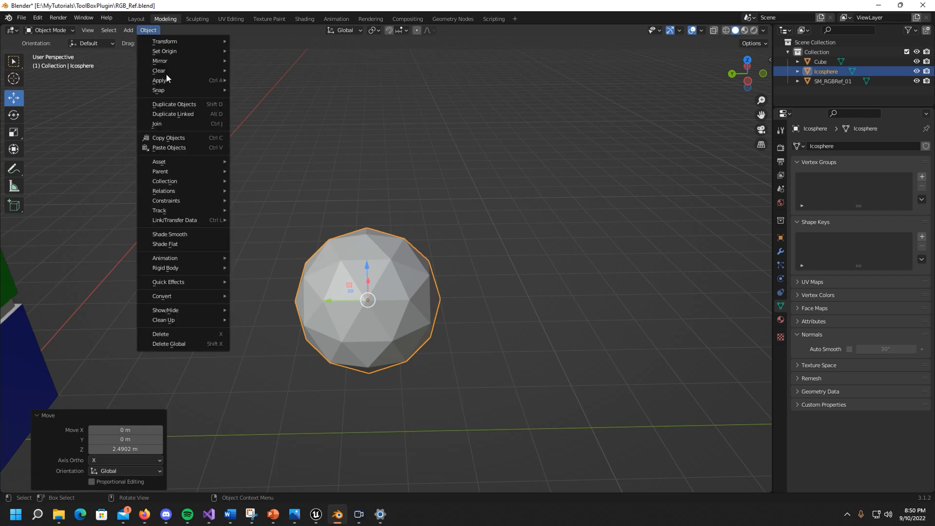
left_click(179, 231)
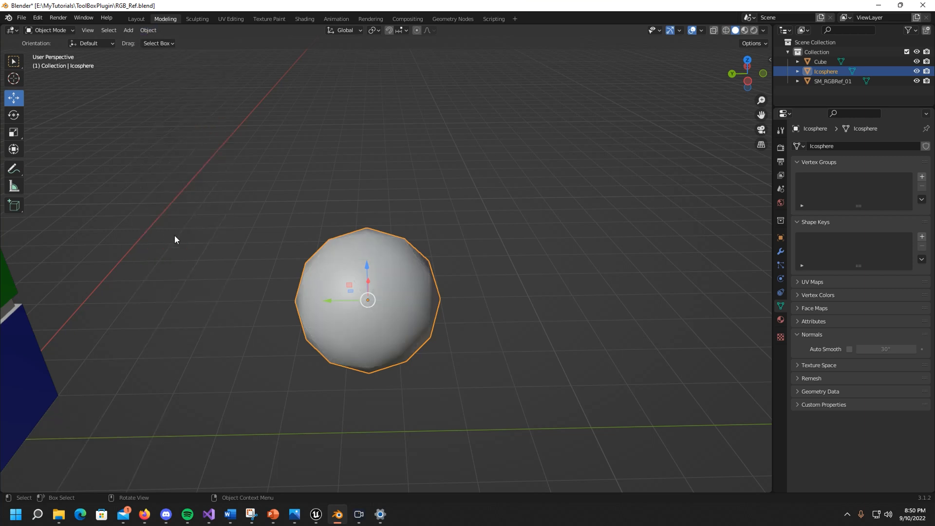
left_click(849, 350)
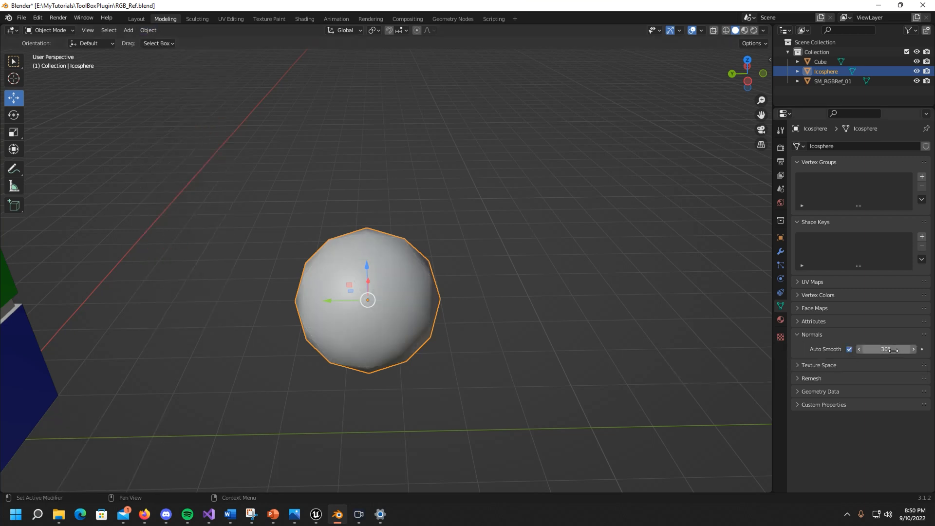
Extrude one triangular face far out of the ico sphere and inspect the Auto Smooth shading in Object Mode.
scroll(410, 272, "up", 2)
key("Tab")
left_click(392, 292)
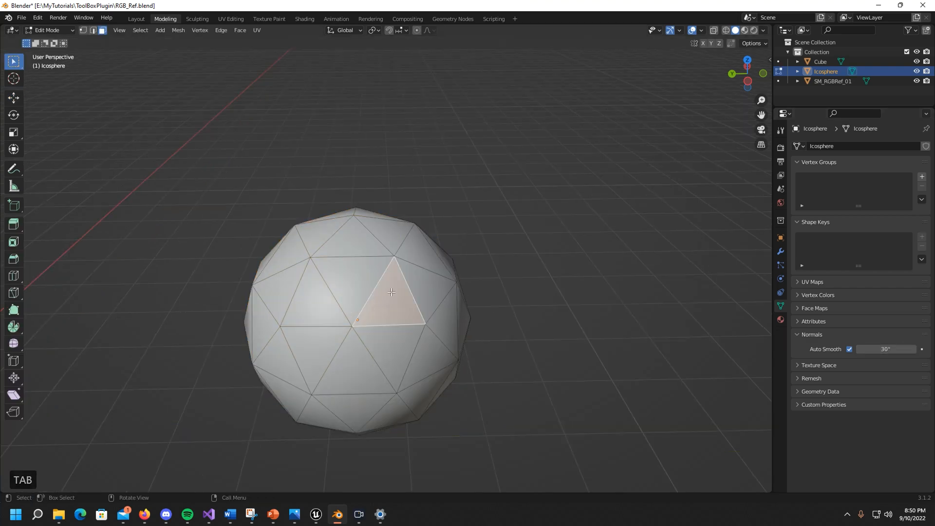
middle_click_drag(392, 330, 362, 360)
key("e")
left_click(557, 336)
key("Tab")
middle_click_drag(586, 334, 428, 283)
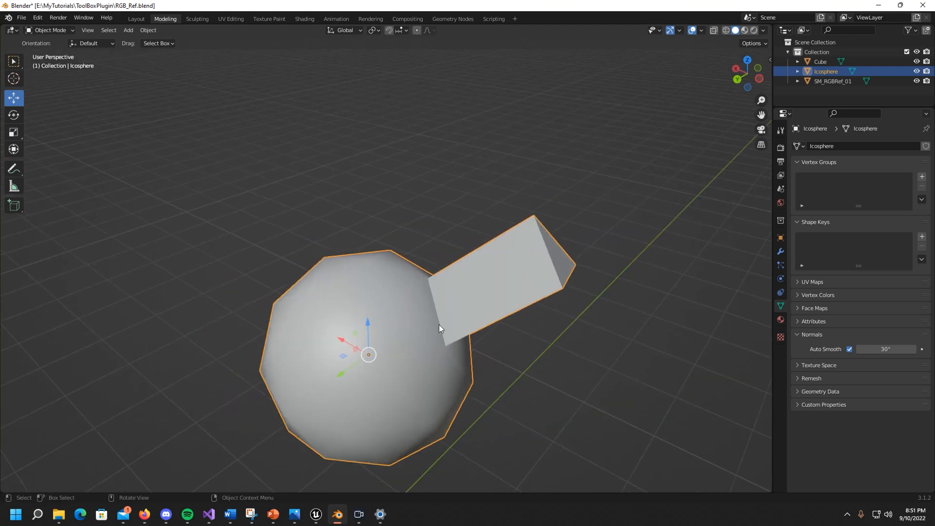
middle_click_drag(448, 329, 250, 312)
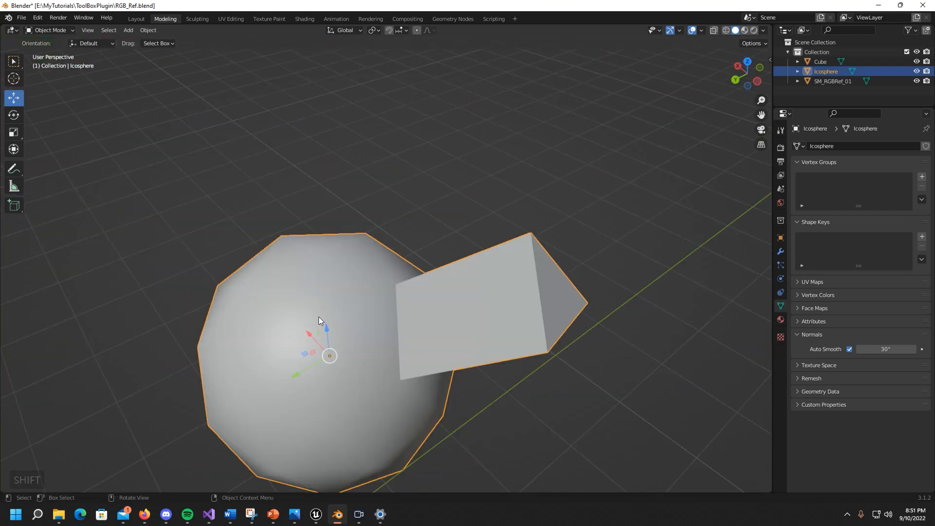
Delete the ico sphere and select the painted tower again.
scroll(317, 319, "down", 6)
middle_click_drag(316, 321, 356, 261)
key("Delete")
scroll(375, 297, "up", 2)
middle_click_drag(460, 286, 612, 310, "shift")
left_click(430, 234)
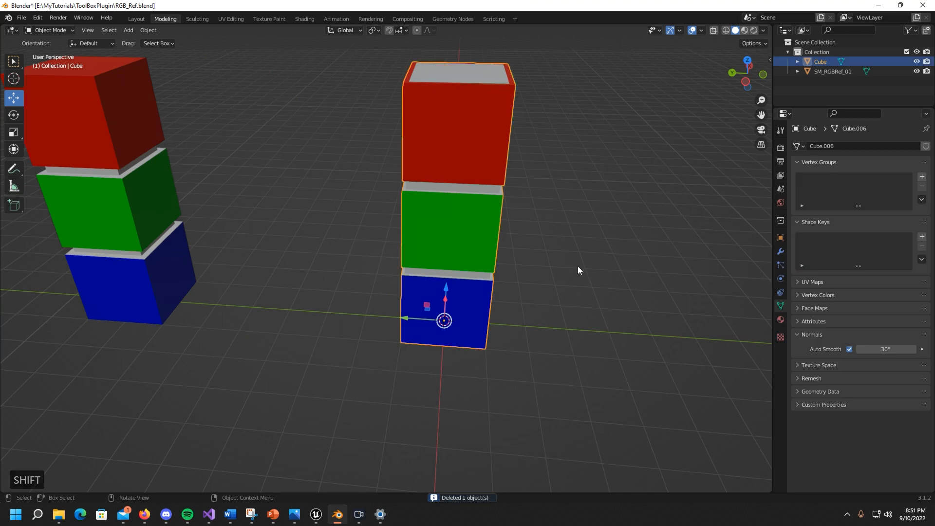
Collapse the normals settings of the tower mesh.
scroll(574, 273, "down", 2)
scroll(528, 312, "up", 1)
mouse_move(527, 313)
middle_mouse_down()
mouse_move(543, 314)
mouse_move(521, 309)
mouse_move(511, 318)
middle_mouse_up()
scroll(510, 292, "up", 2)
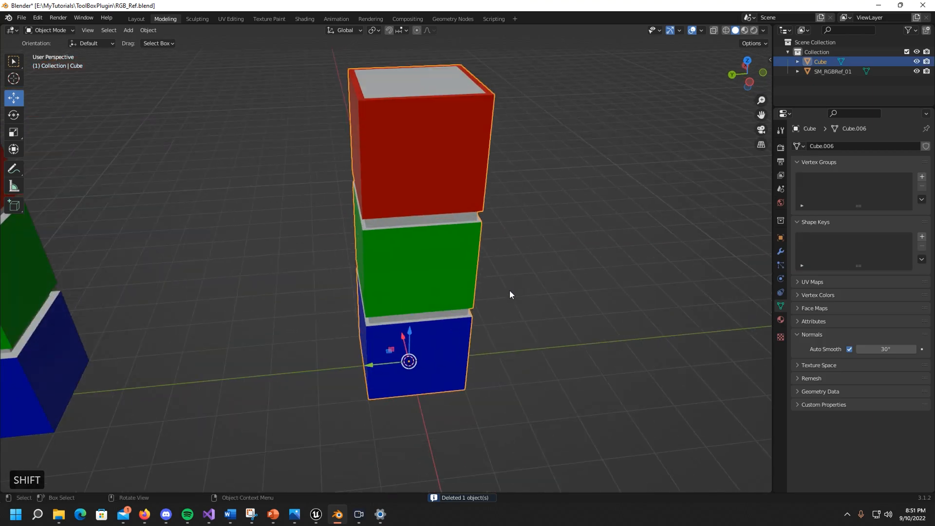
scroll(526, 239, "down", 2)
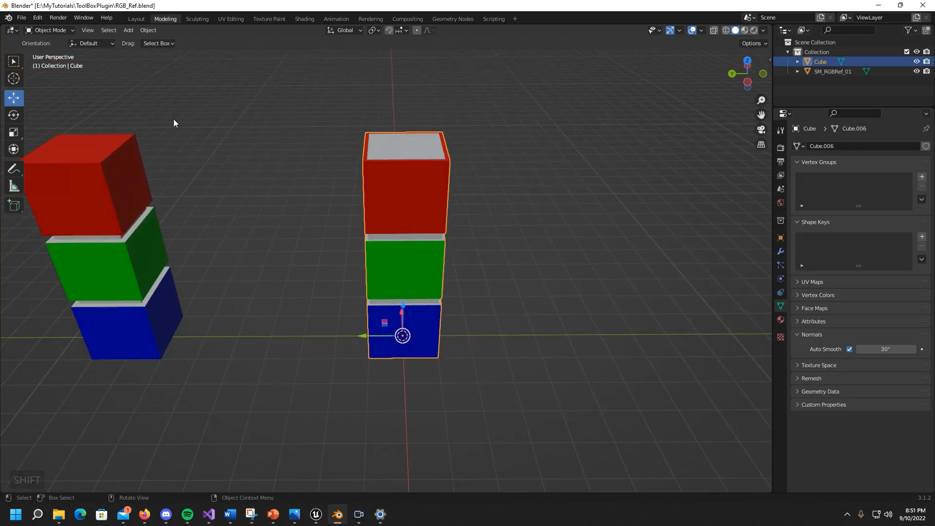
left_click(799, 336)
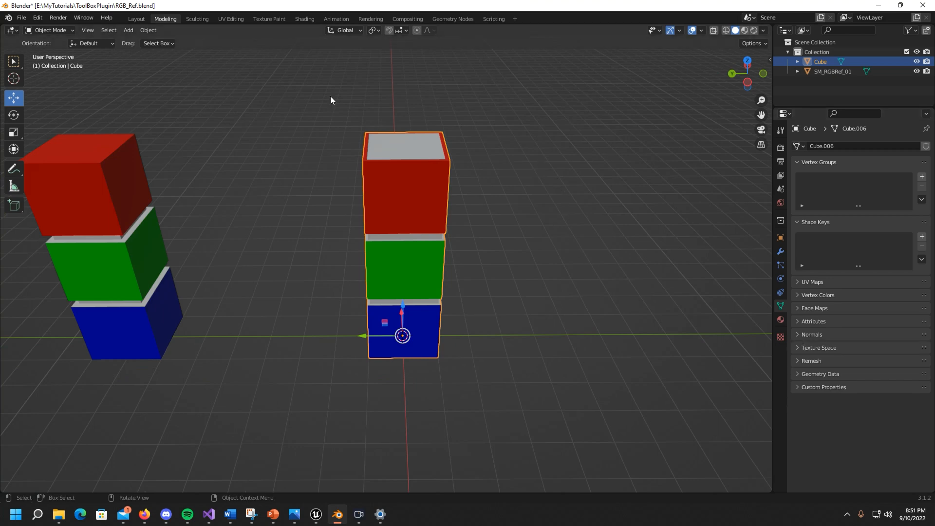
Unwrap all faces of the painted tower with Smart UV Project in the UV Editing workspace and return to Object Mode.
left_click(231, 18)
middle_click_drag(607, 248, 566, 283)
scroll(566, 282, "down", 3)
middle_click_drag(568, 319, 524, 340)
scroll(520, 339, "up", 2)
key("Tab")
middle_click_drag(472, 357, 503, 348)
key("a")
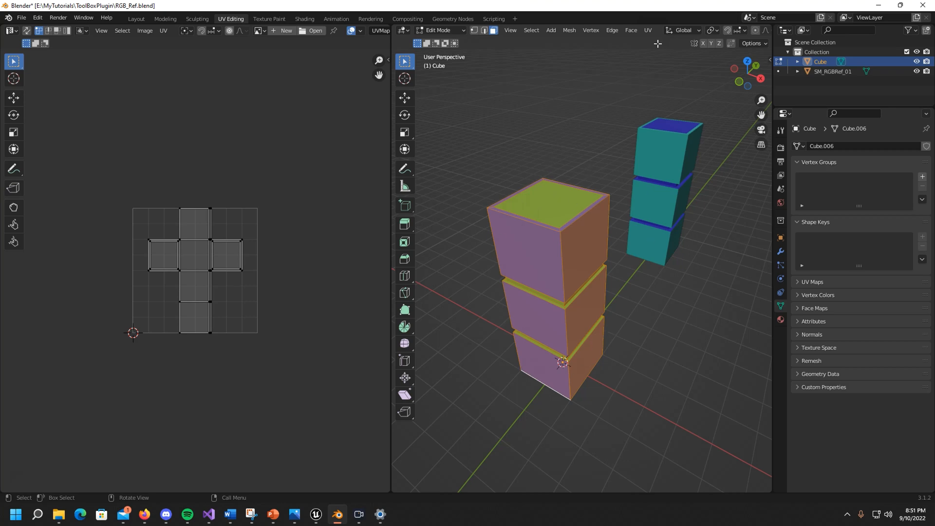
left_click(651, 29)
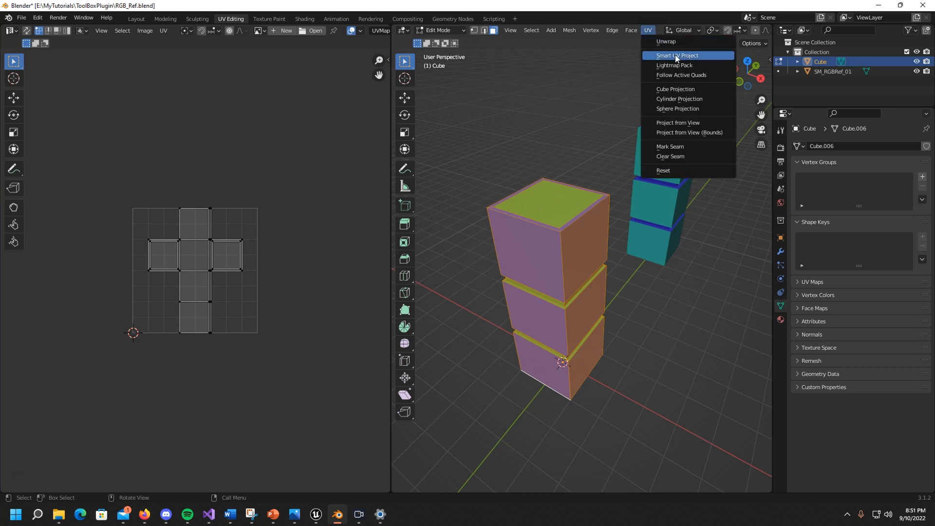
left_click(658, 55)
left_click(641, 132)
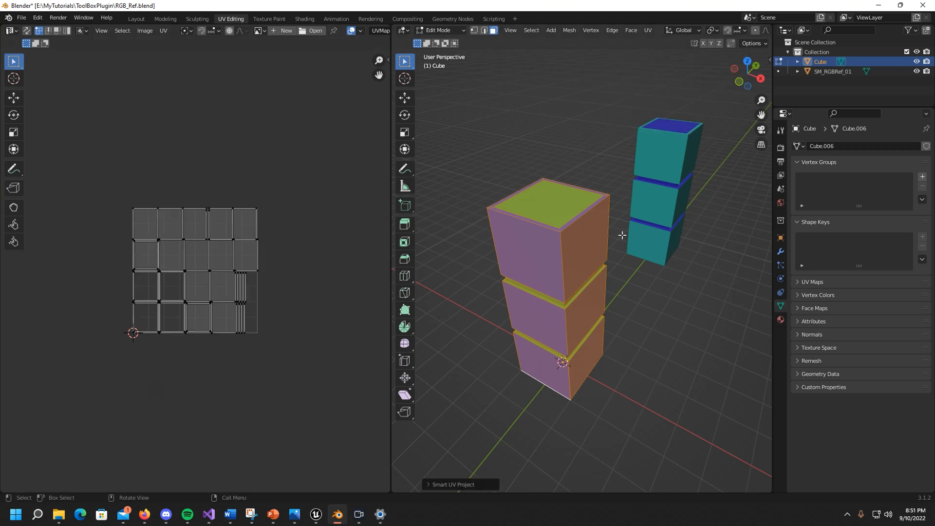
middle_click_drag(658, 317, 536, 237)
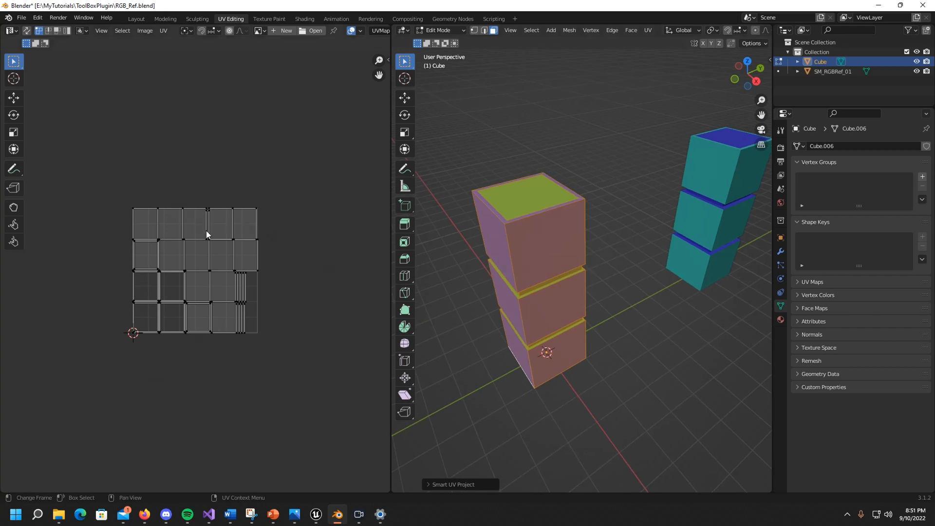
key("Tab")
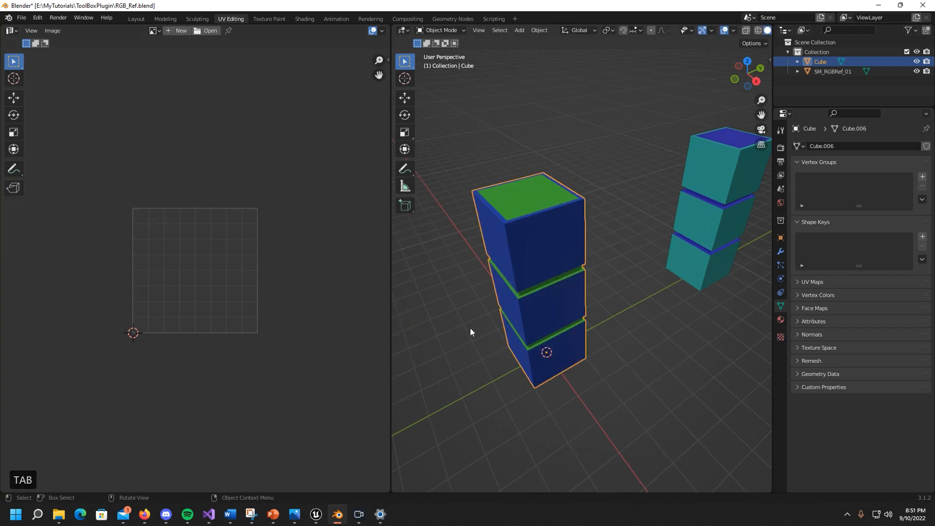
Return to the Modeling workspace and rename the new tower object as SM_RGBRef.
left_click(165, 19)
scroll(308, 271, "down", 4)
middle_click_drag(384, 298, 355, 274)
left_click(820, 62)
double_click(820, 62)
type("SM_")
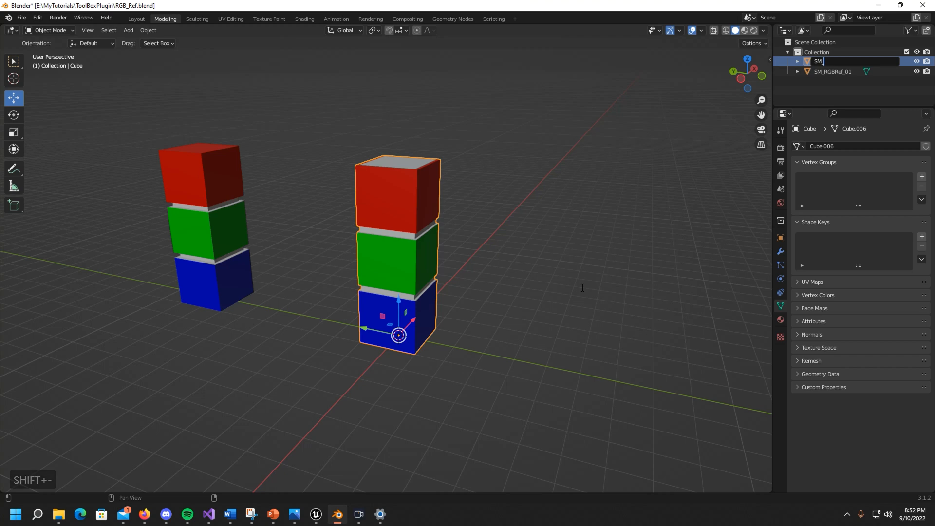
type("RG")
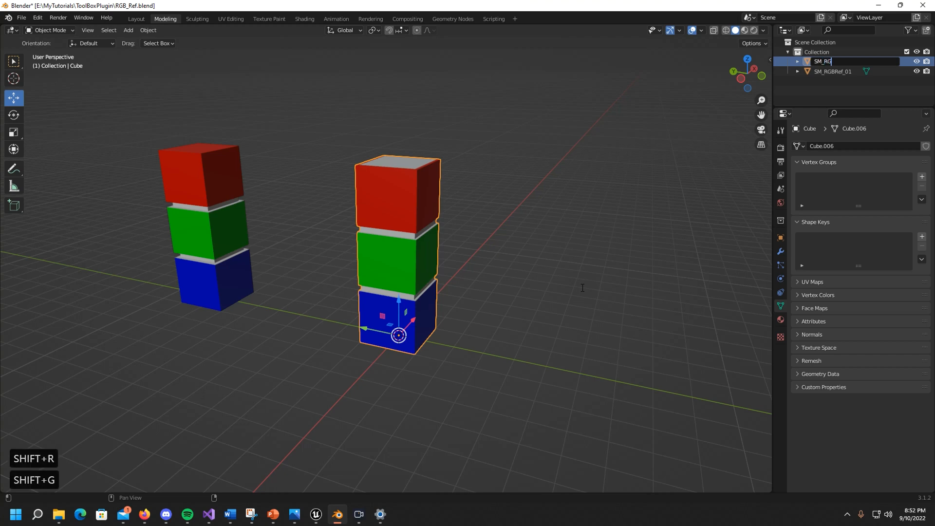
type("BRef")
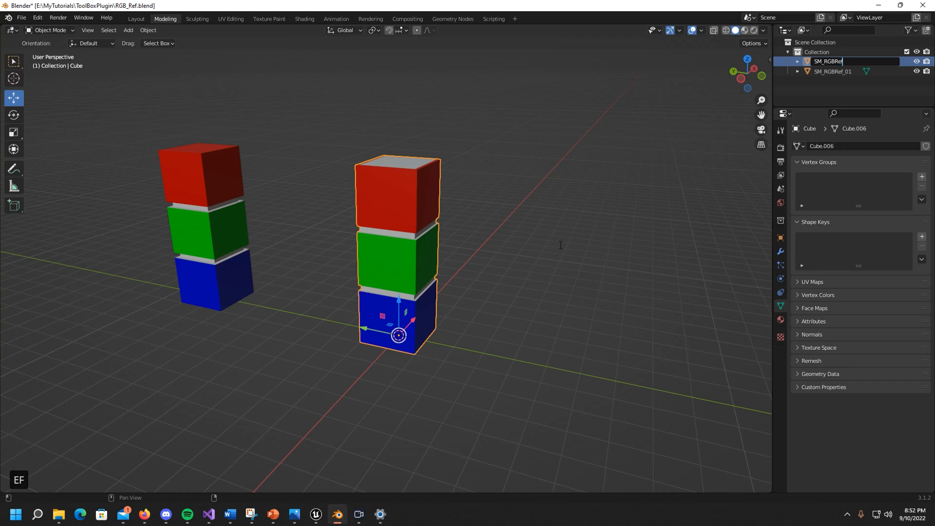
key("Return")
Set up an FBX export of the selected tower over the existing RGBRef.fbx in ToolBoxPlugin, using the UE4 SK All preset.
scroll(495, 270, "up", 3)
middle_click_drag(408, 304, 497, 269)
scroll(546, 258, "down", 1)
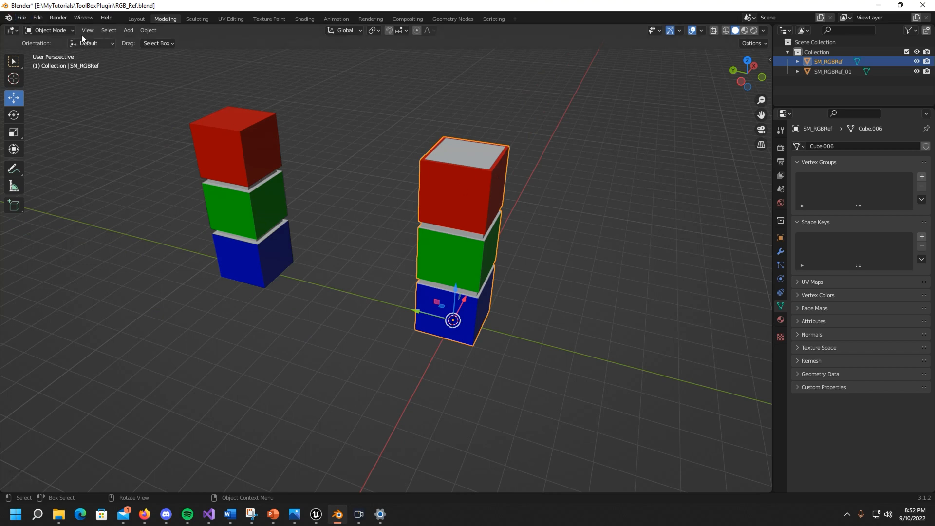
left_click(23, 18)
mouse_move(38, 161)
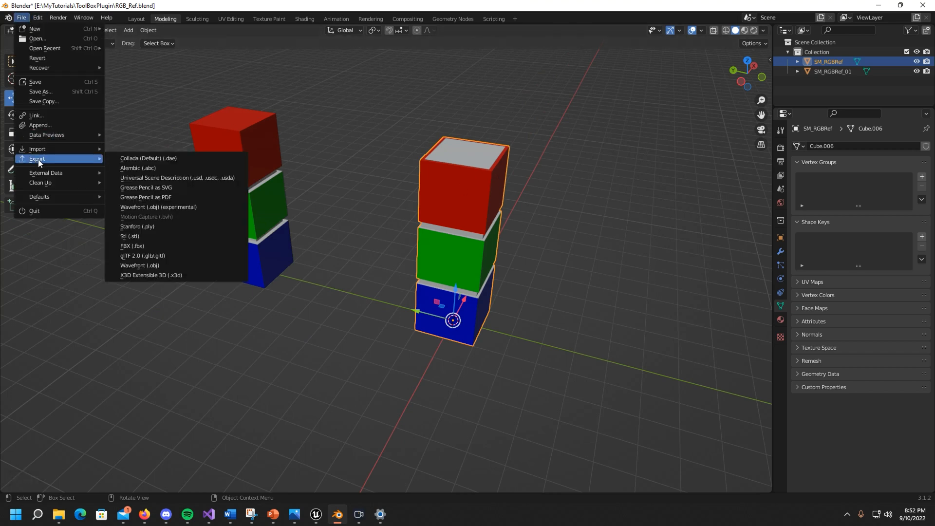
left_click(136, 246)
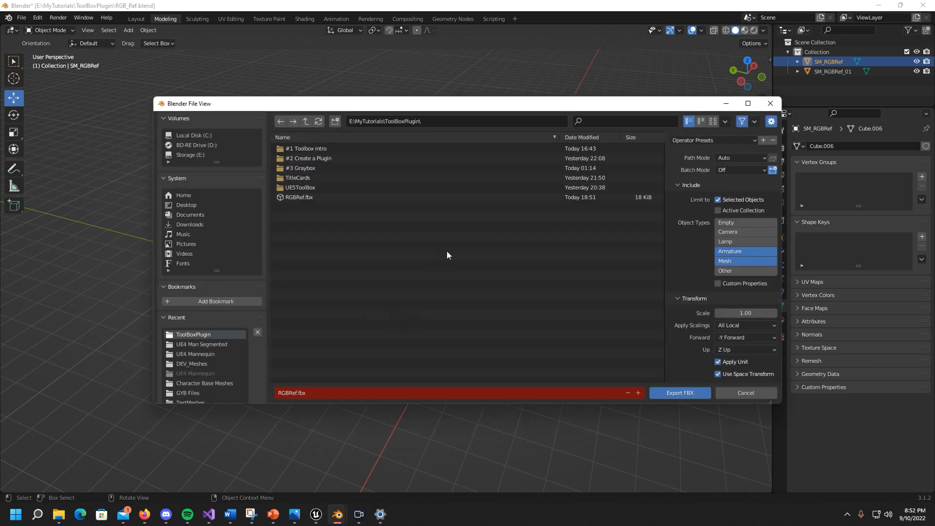
left_click(292, 197)
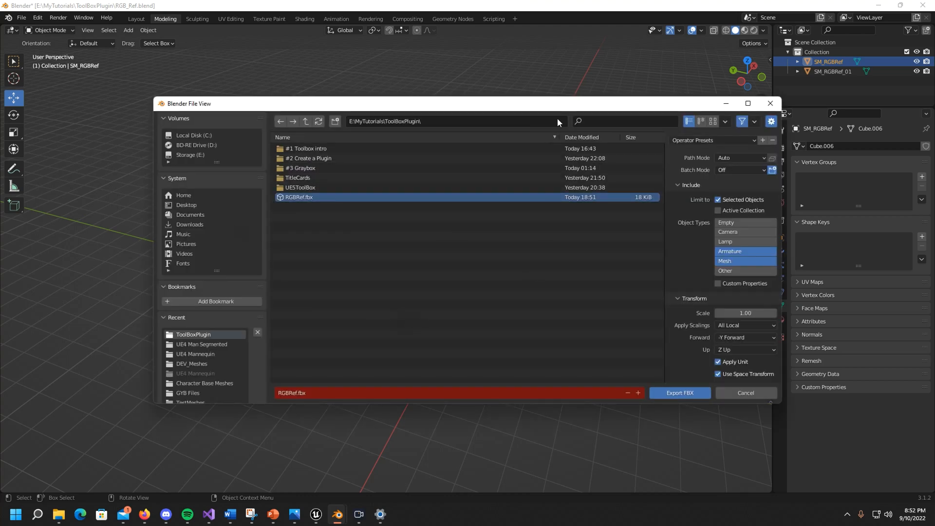
left_click_drag(563, 104, 453, 67)
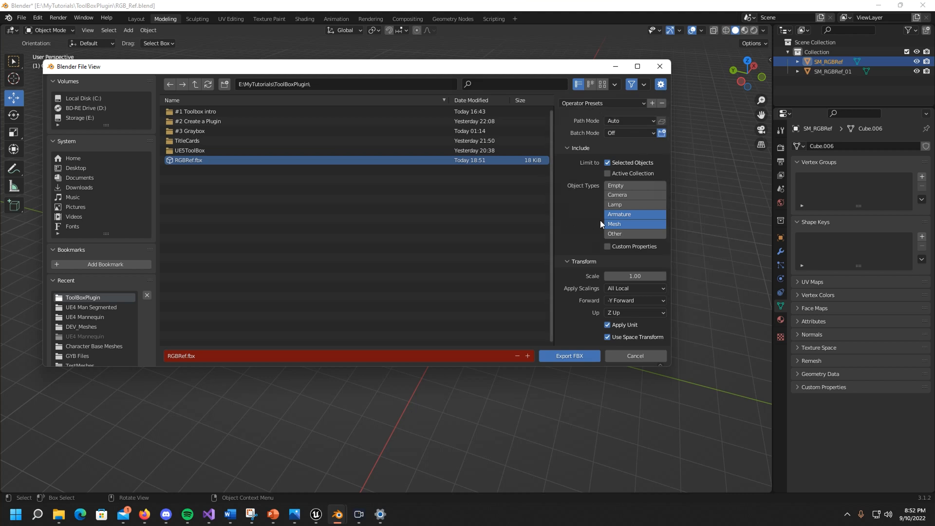
left_click(607, 104)
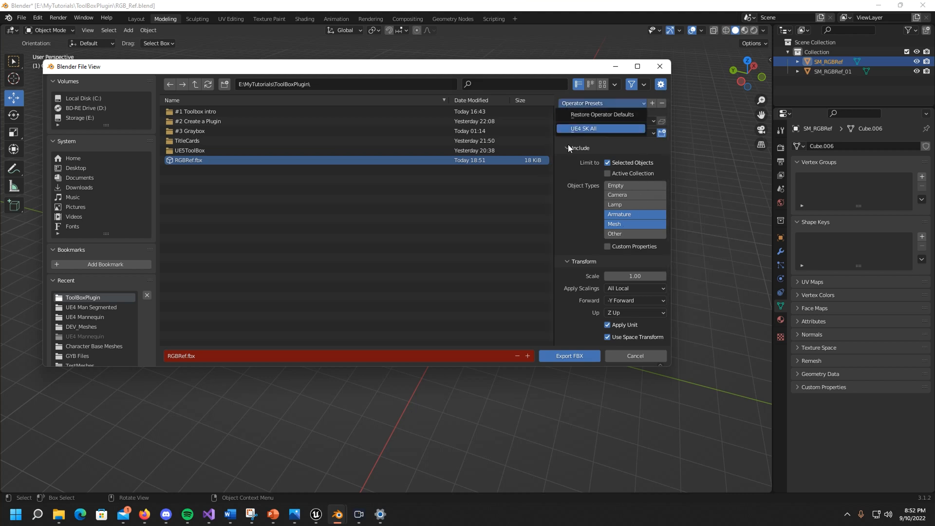
left_click(595, 128)
Enlarge the FBX export options and examine the Include, Transform, Geometry and Armature settings.
left_click_drag(671, 207, 715, 206)
left_click_drag(597, 232, 440, 231)
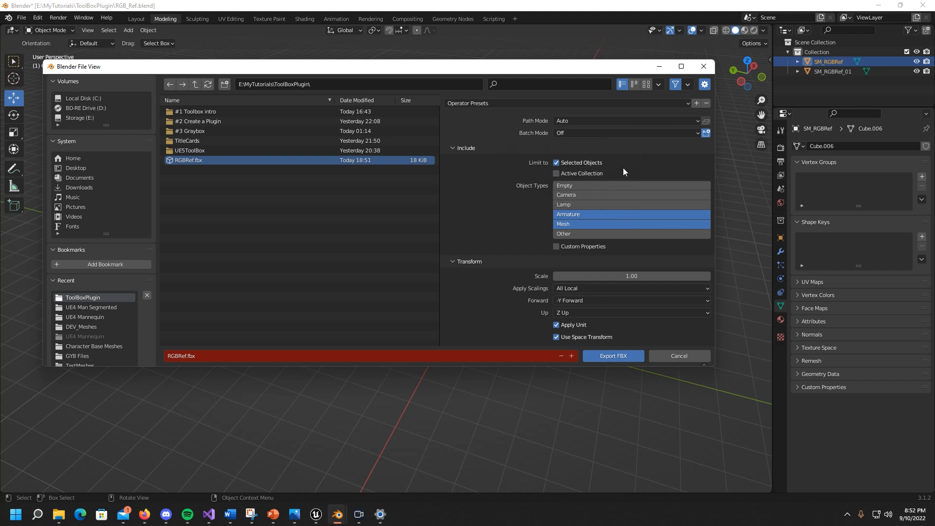
scroll(622, 171, "down", 1)
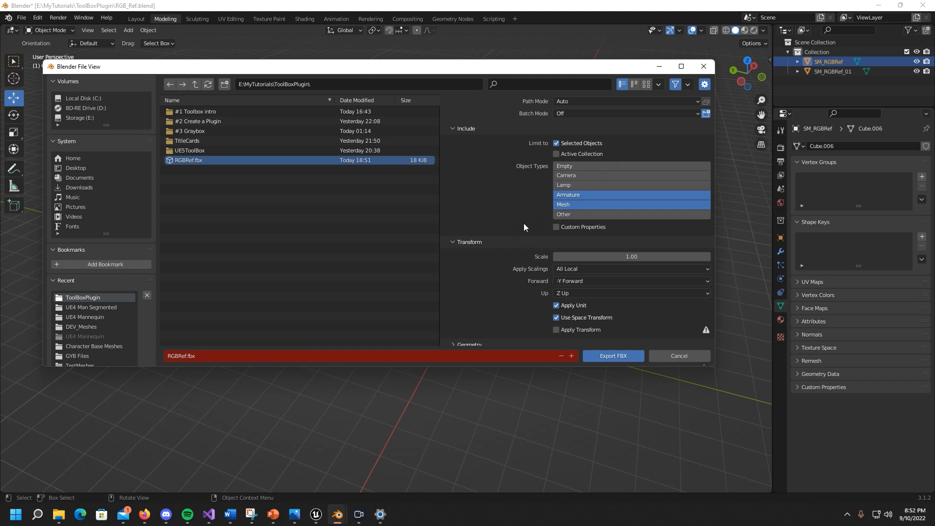
scroll(520, 214, "down", 2)
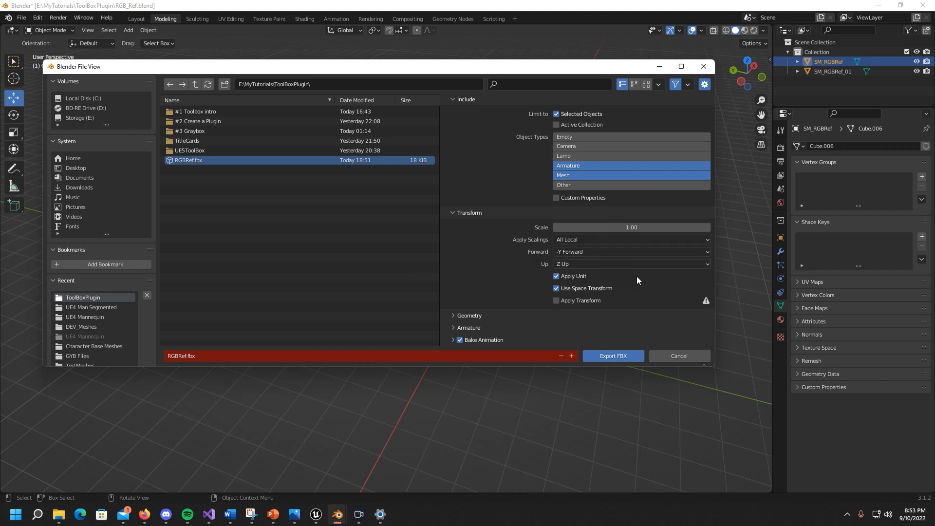
left_click(458, 316)
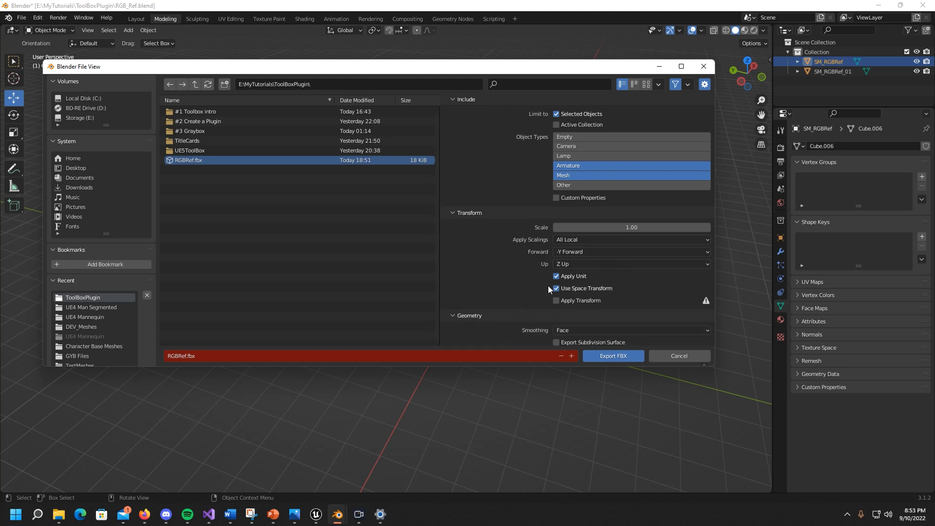
scroll(536, 291, "down", 3)
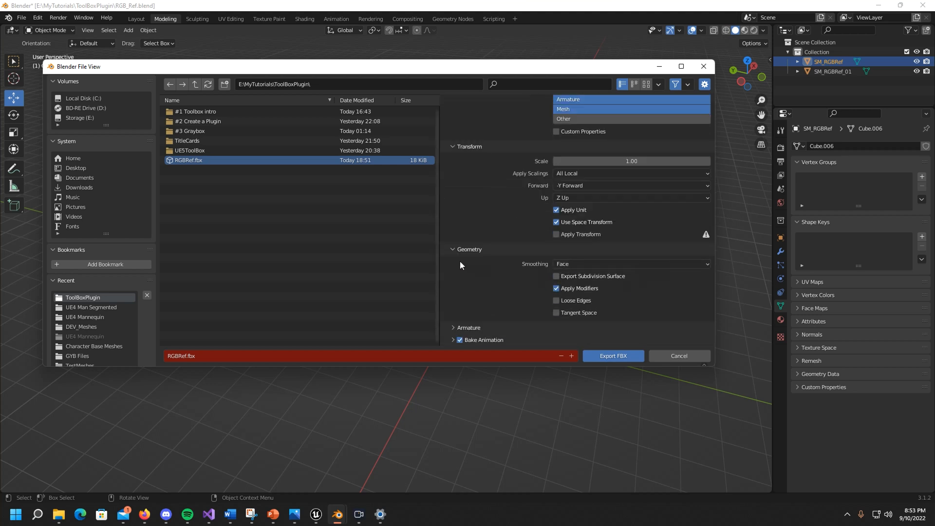
left_click(453, 250)
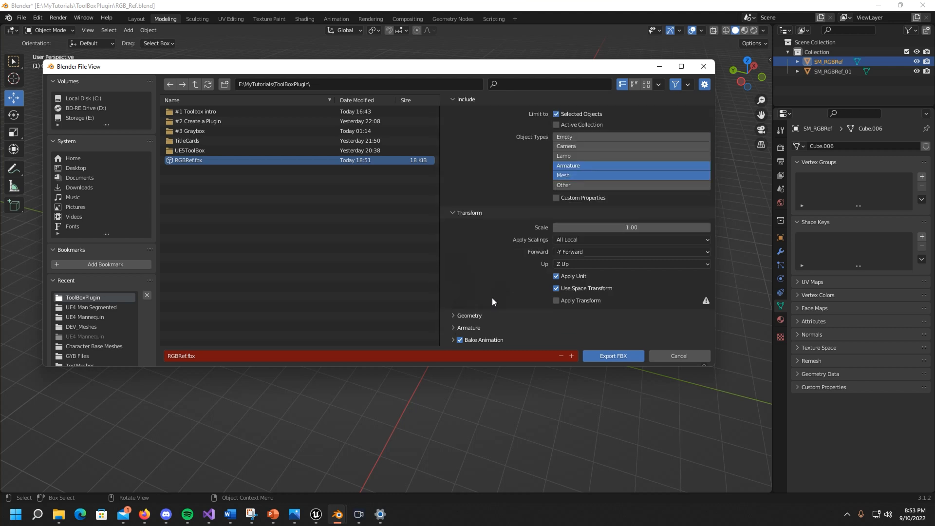
left_click(453, 328)
scroll(544, 256, "down", 3)
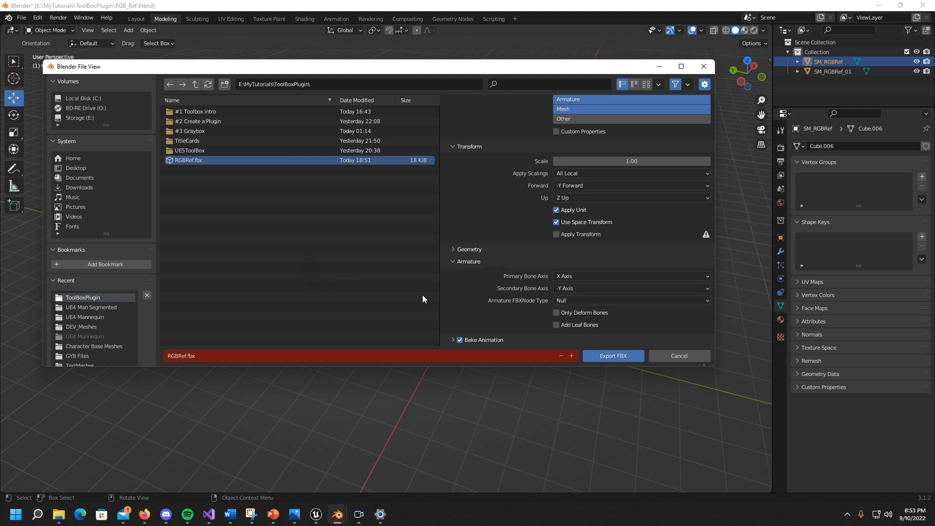
left_click(453, 260)
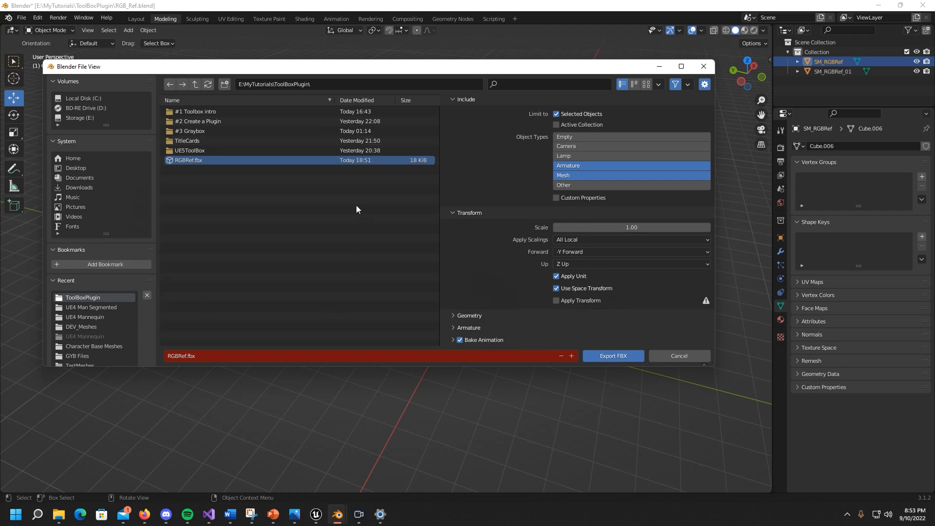
Export the selected tower to RGBRef.fbx and view both towers in the scene.
left_click(609, 356)
scroll(393, 281, "down", 2)
middle_click_drag(417, 299, 463, 285)
scroll(563, 305, "up", 3)
middle_click_drag(562, 305, 360, 258)
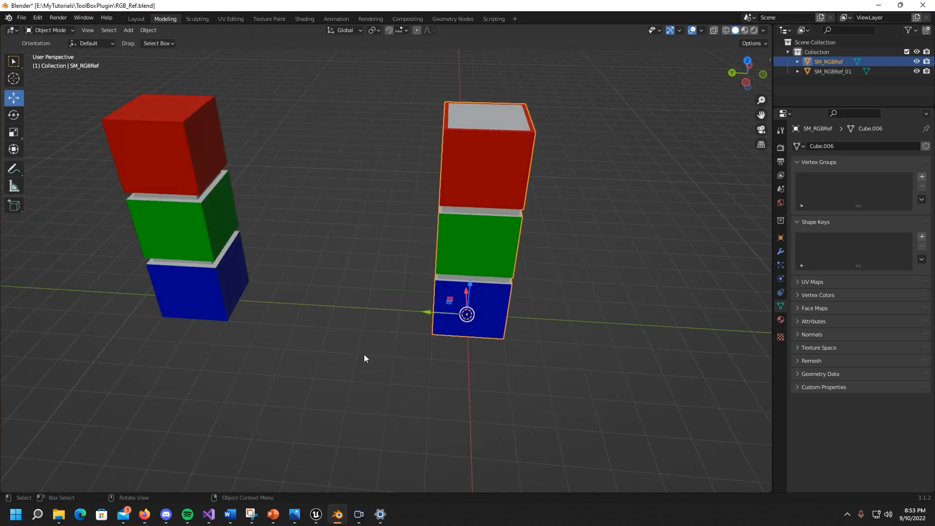
Switch to Unreal Editor and bring RGBRef.fbx from File Explorer into the MyToolBox Content Assets folder.
left_click(316, 513)
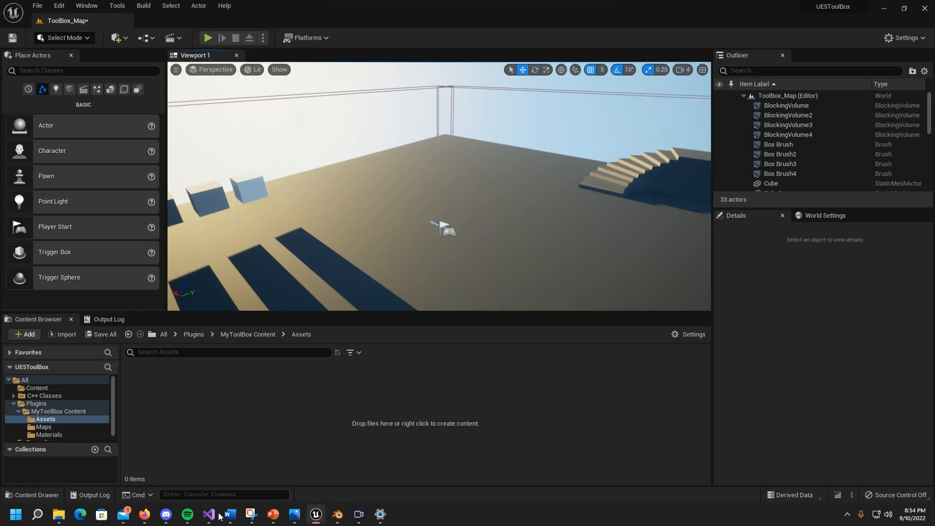
left_click(58, 516)
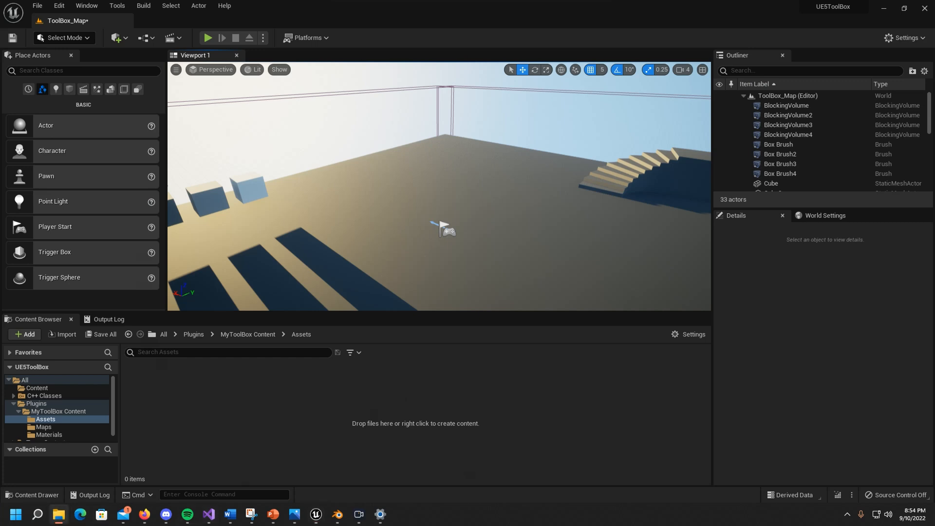
left_click_drag(536, 391, 246, 391)
left_click_drag(154, 394, 165, 390)
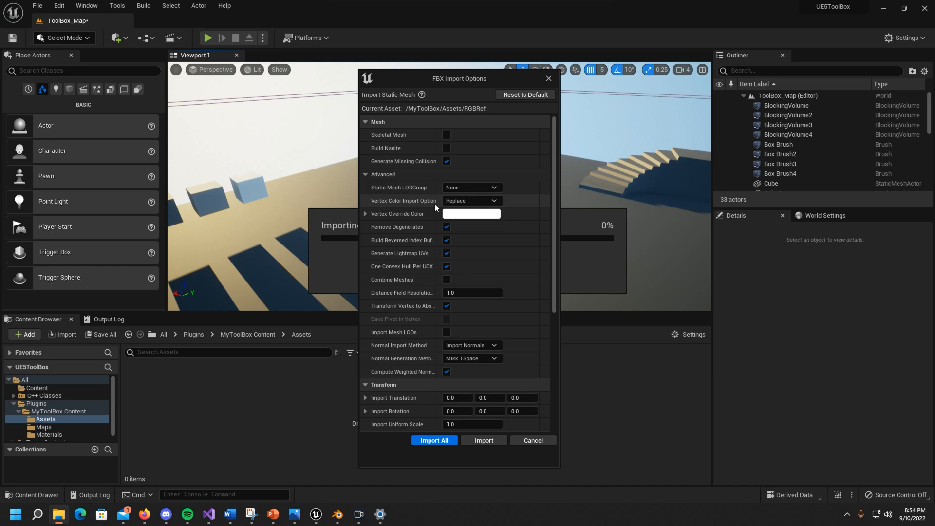
Import the RGBRef static mesh with Vertex Color Import Option set to Replace.
left_click_drag(436, 203, 458, 204)
left_click(486, 203)
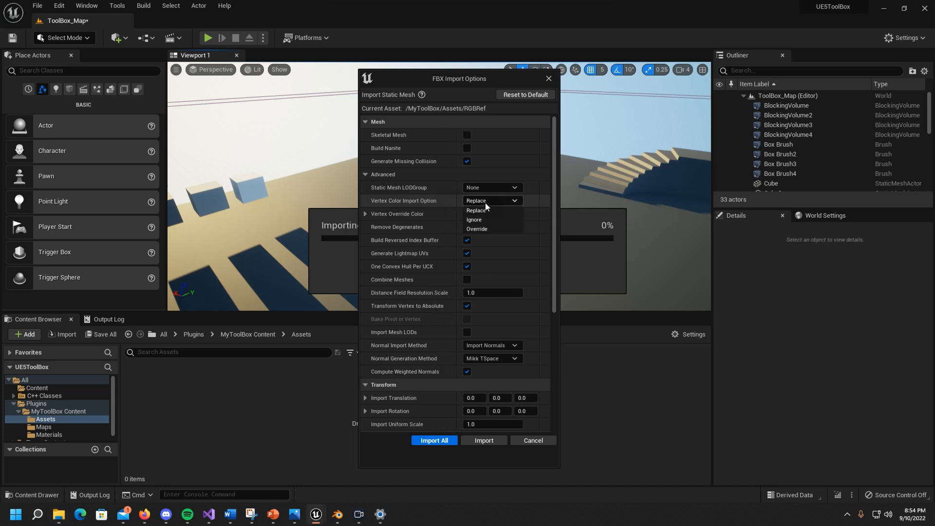
left_click(476, 212)
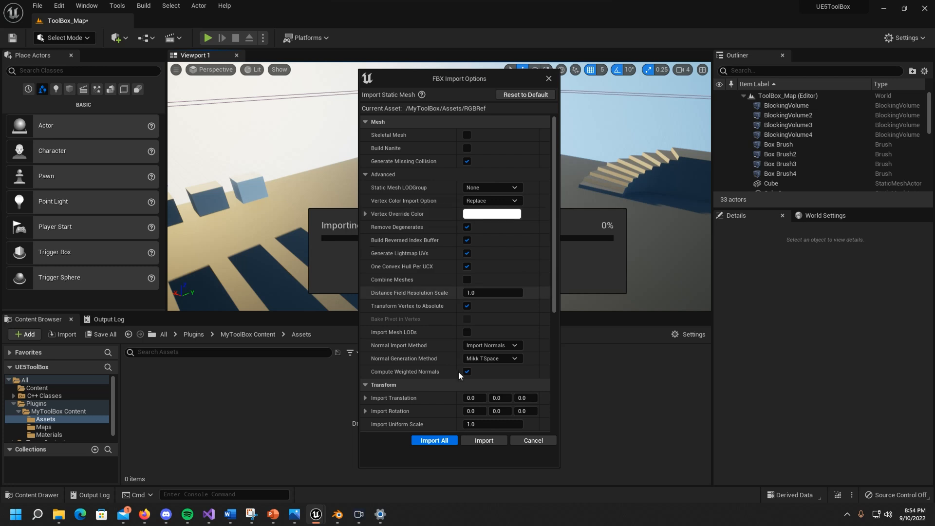
scroll(458, 370, "down", 5)
scroll(455, 337, "down", 3)
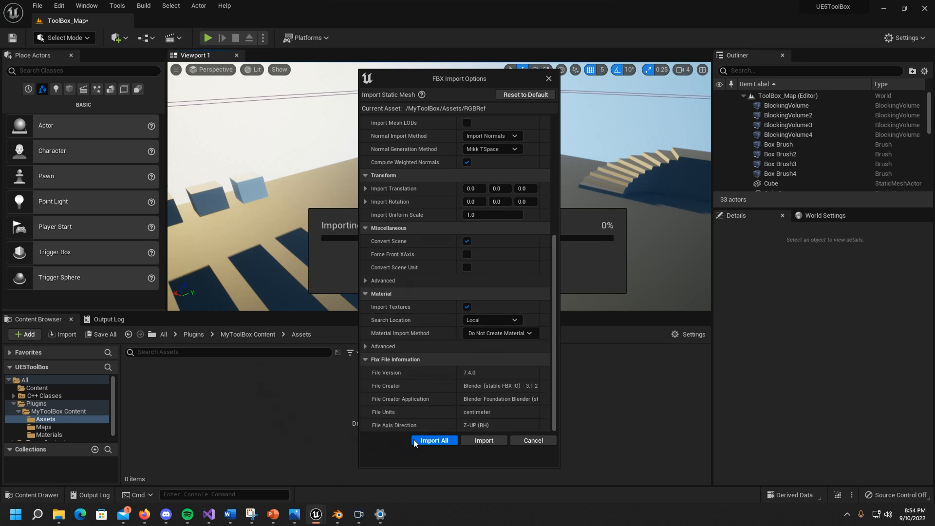
left_click(440, 441)
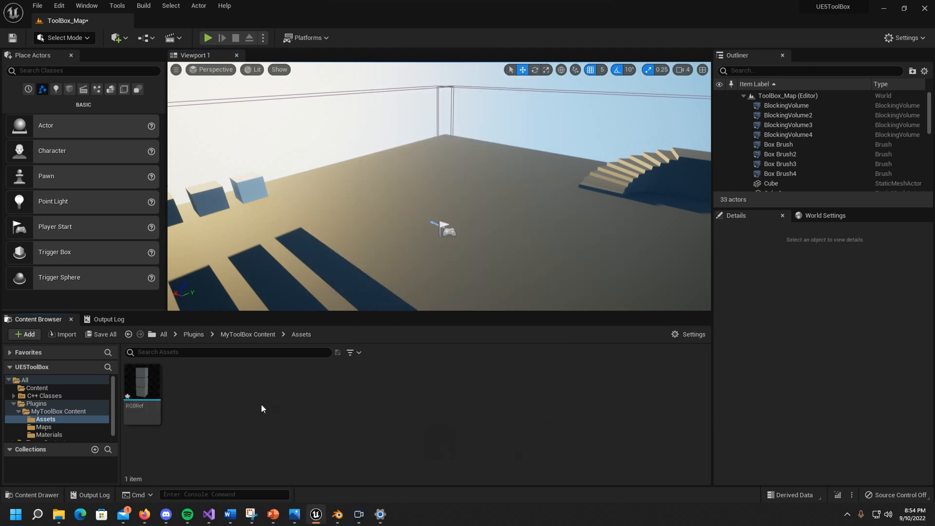
Open the imported RGBRef mesh in its asset editor and inspect the whole tower.
double_click(155, 386)
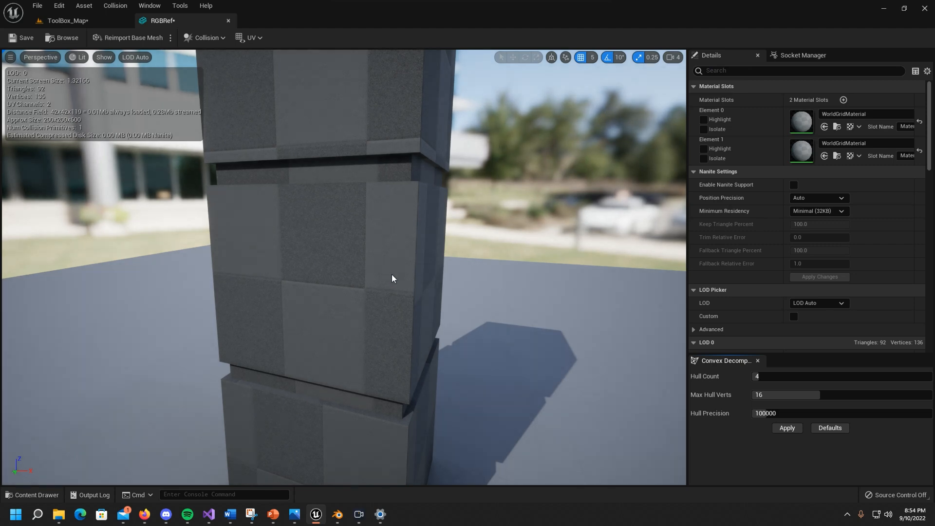
scroll(391, 274, "down", 5)
mouse_move(322, 235)
middle_mouse_down()
mouse_move(341, 268)
mouse_move(322, 236)
middle_mouse_up()
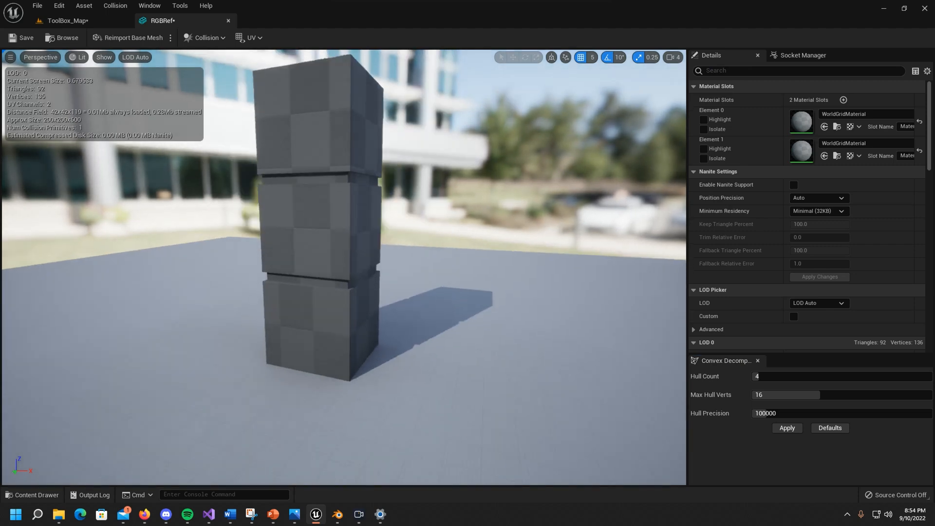
left_click_drag(322, 239, 408, 273)
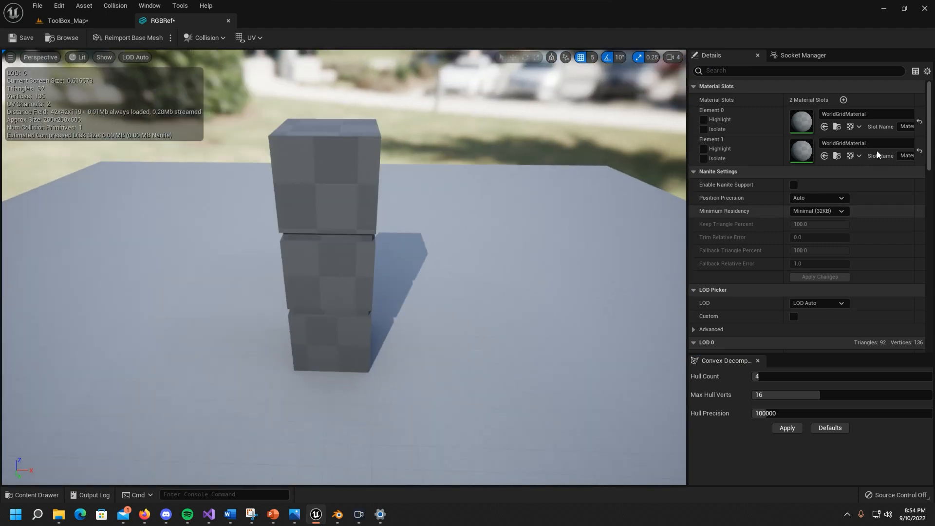
Assign the MI_Greybox_04 material instance to the Element 1 slot of the RGBRef mesh and inspect the tower's top.
left_click(833, 144)
scroll(814, 307, "down", 3)
scroll(810, 303, "down", 1)
left_click(809, 306)
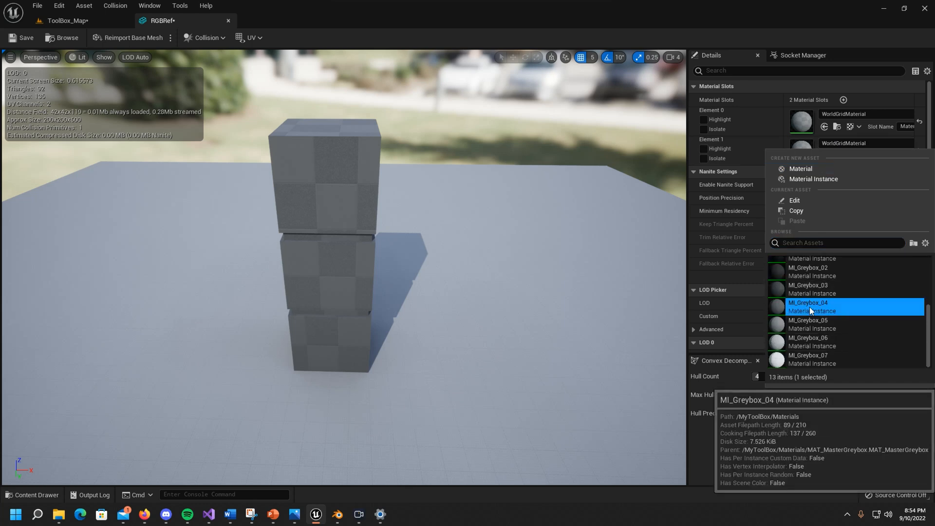
scroll(382, 292, "up", 3)
middle_click_drag(301, 309, 301, 254)
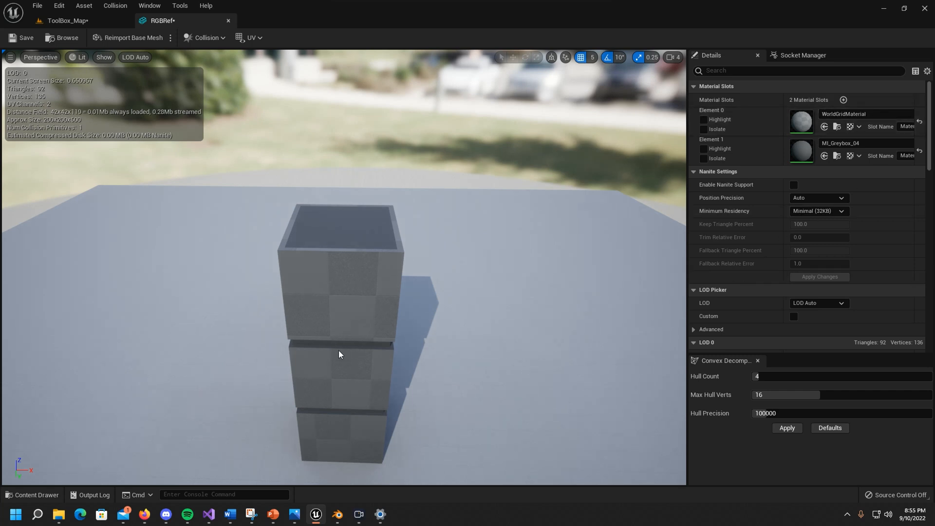
Examine the greybox materials on the sides and seams of the RGBRef tower from several angles.
scroll(340, 350, "up", 2)
middle_click_drag(344, 346, 342, 348)
scroll(336, 350, "down", 3)
right_click_drag(328, 351, 370, 316)
middle_click_drag(328, 351, 320, 185)
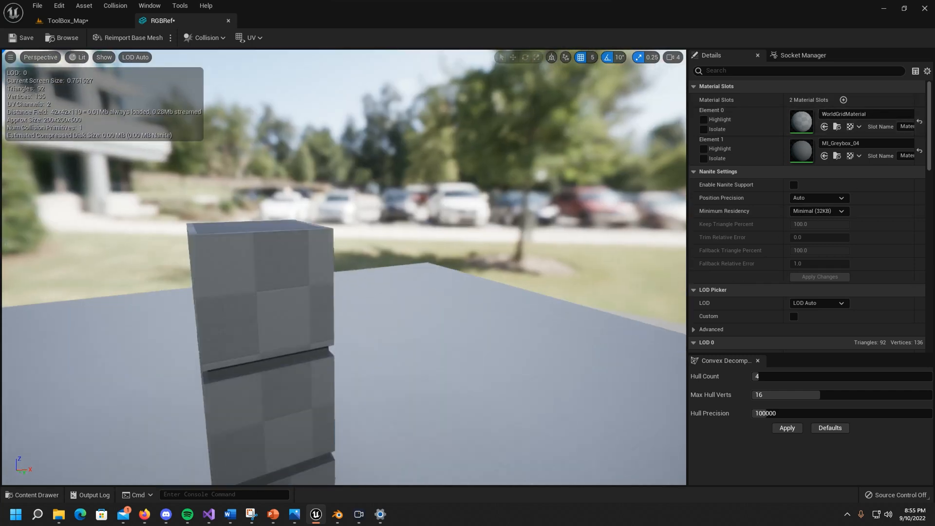
scroll(236, 397, "down", 3)
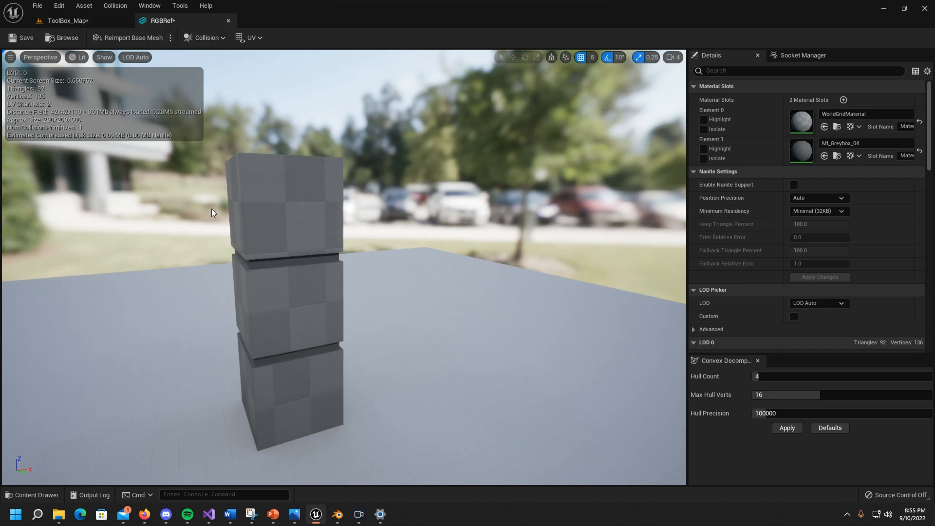
mouse_move(401, 273)
middle_mouse_down()
mouse_move(387, 277)
mouse_move(401, 261)
middle_mouse_up()
scroll(387, 277, "down", 3)
right_click_drag(402, 262, 447, 208)
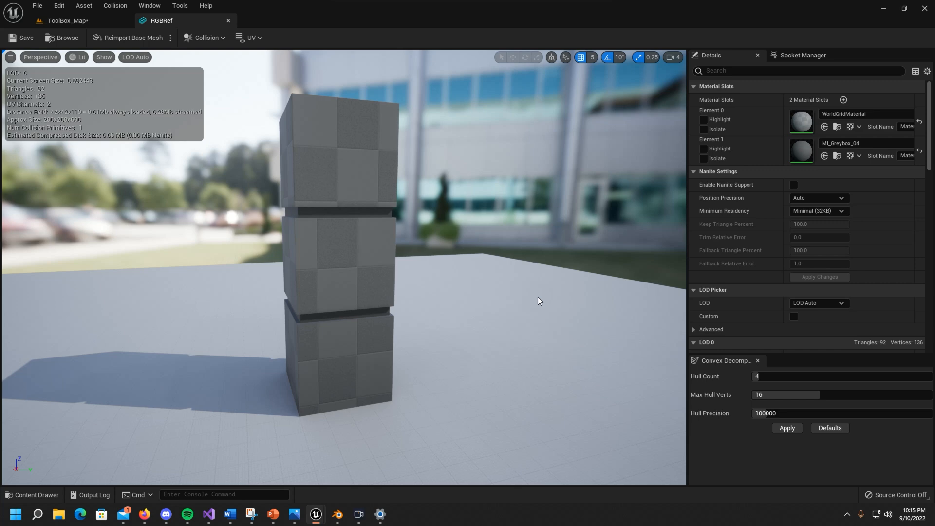
middle_click_drag(349, 215, 311, 210)
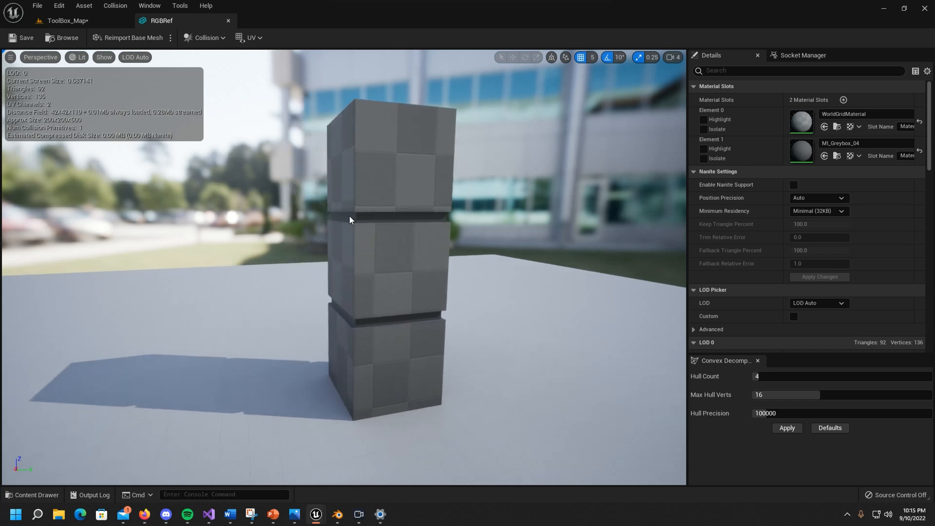
scroll(349, 215, "up", 3)
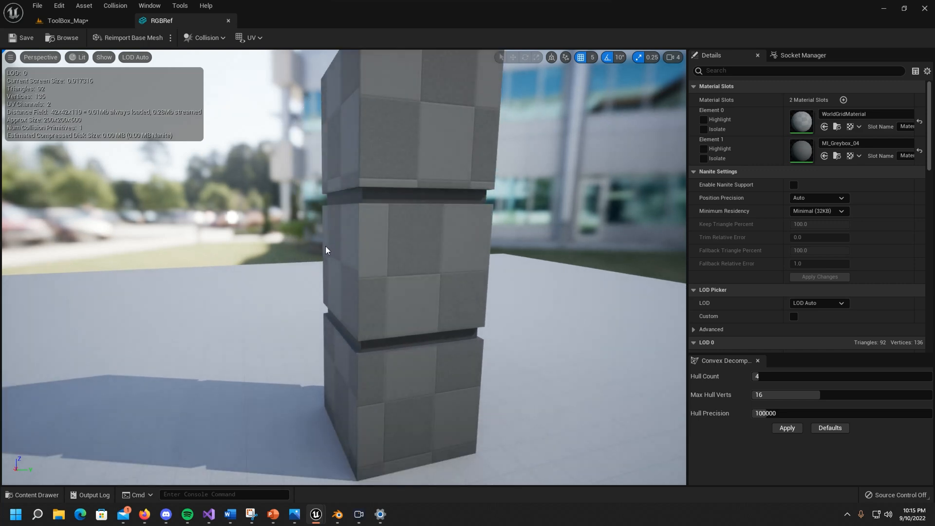
right_click_drag(326, 247, 333, 241)
scroll(333, 241, "up", 2)
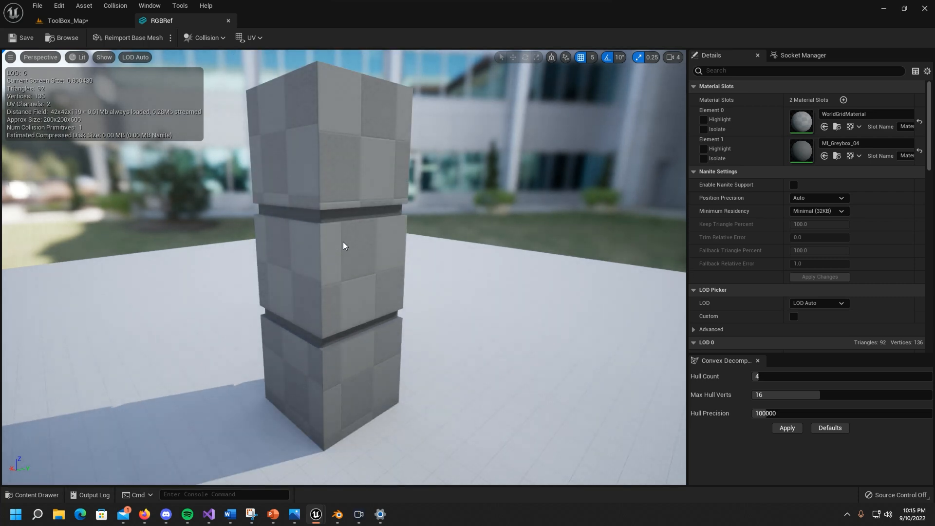
middle_click_drag(308, 230, 273, 233)
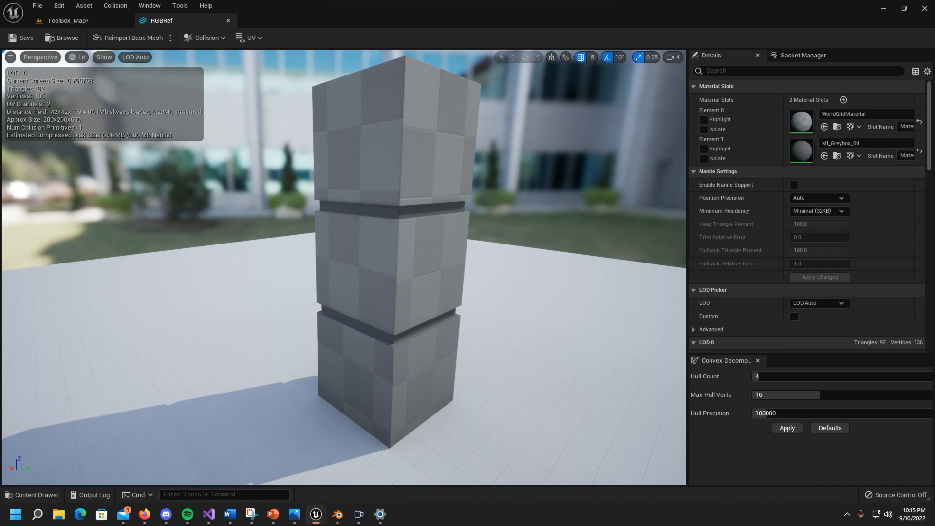
scroll(347, 235, "down", 3)
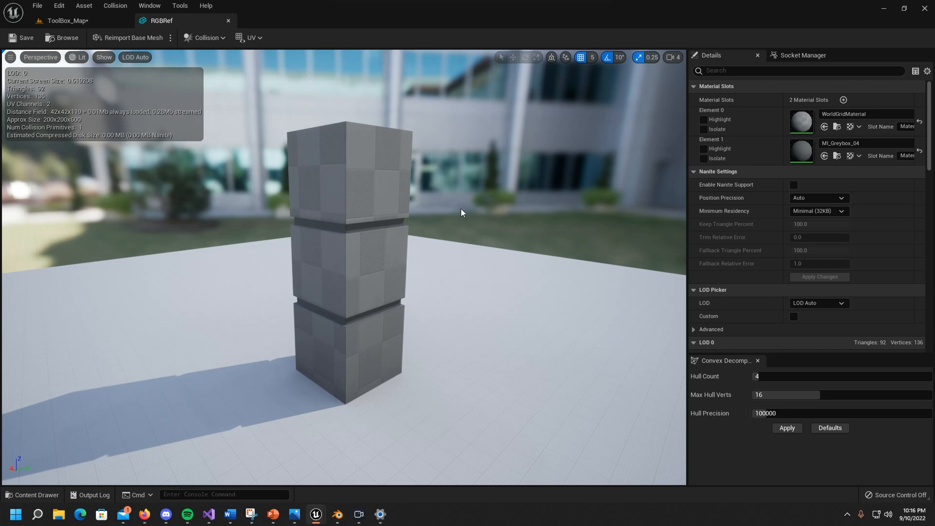
Display the vertex colors on the RGBRef mesh to check its three blocks, and turn the display off again.
left_click(102, 58)
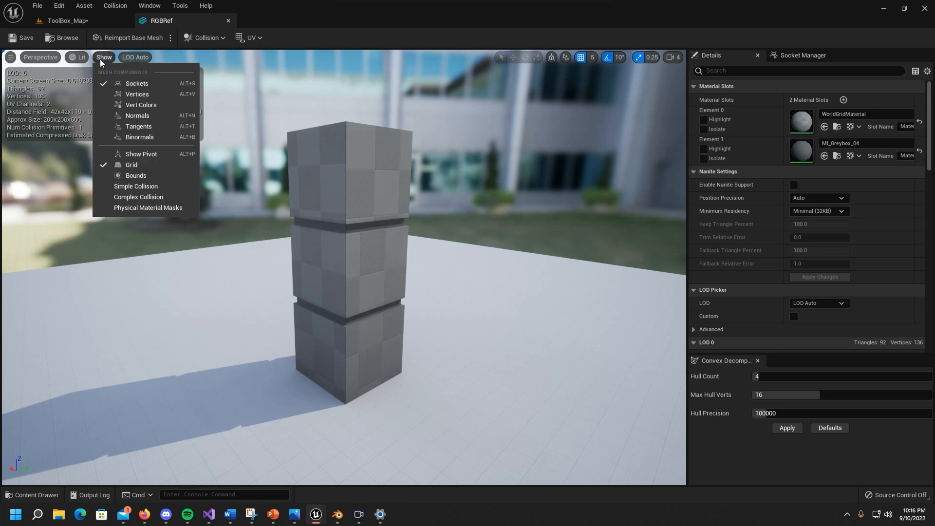
left_click(144, 107)
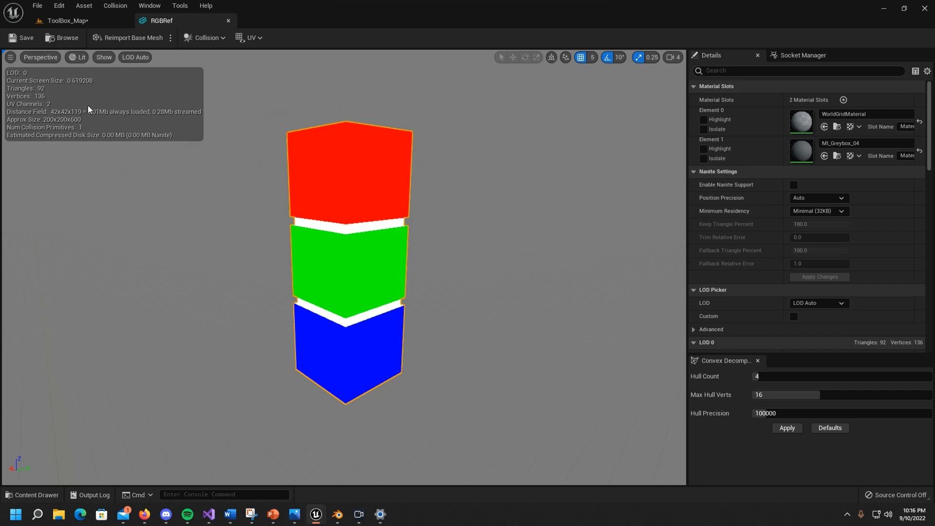
left_click(108, 58)
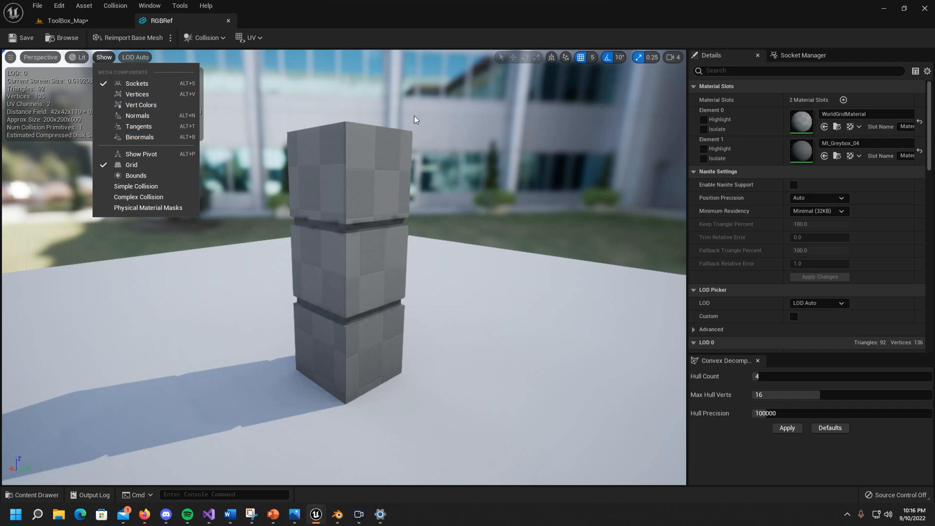
left_click(351, 111)
Return to the ToolBox_Map level and create a new material in the MyToolBox Content Materials folder.
left_click(75, 20)
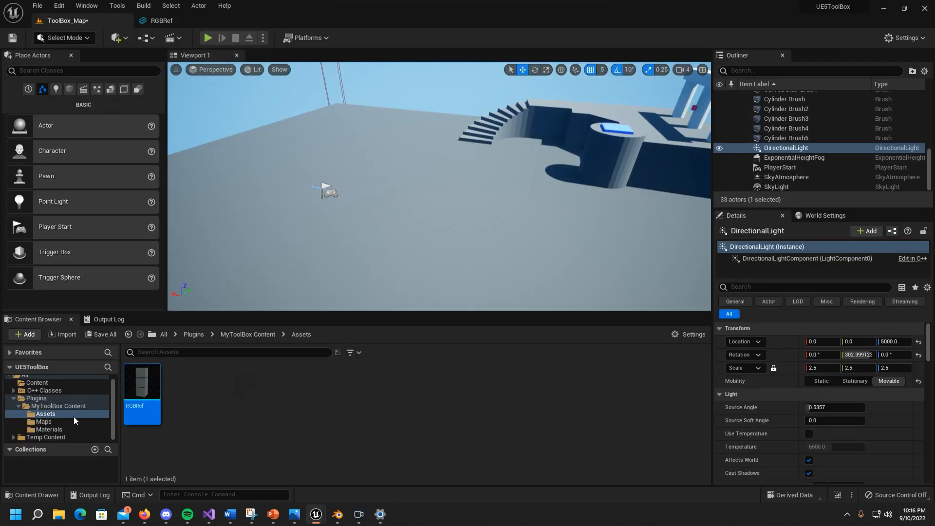
left_click(49, 429)
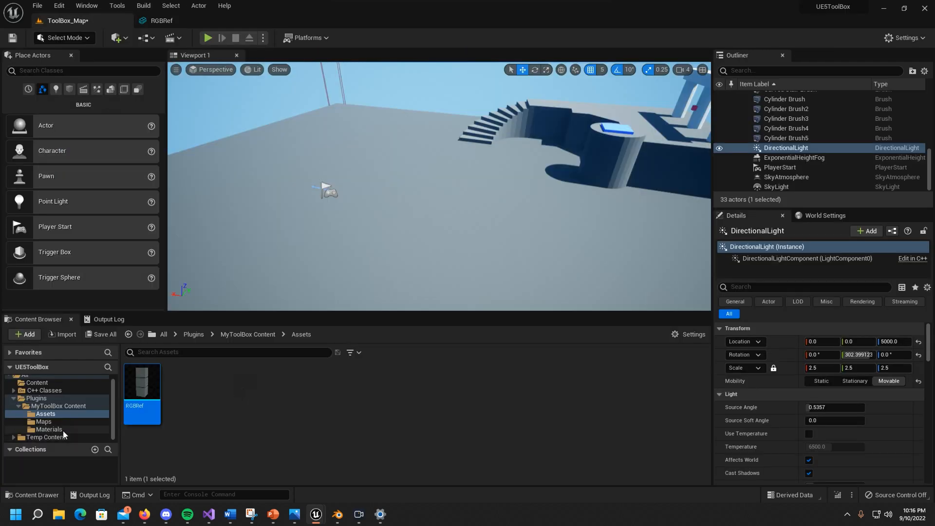
right_click(148, 448)
left_click(199, 236)
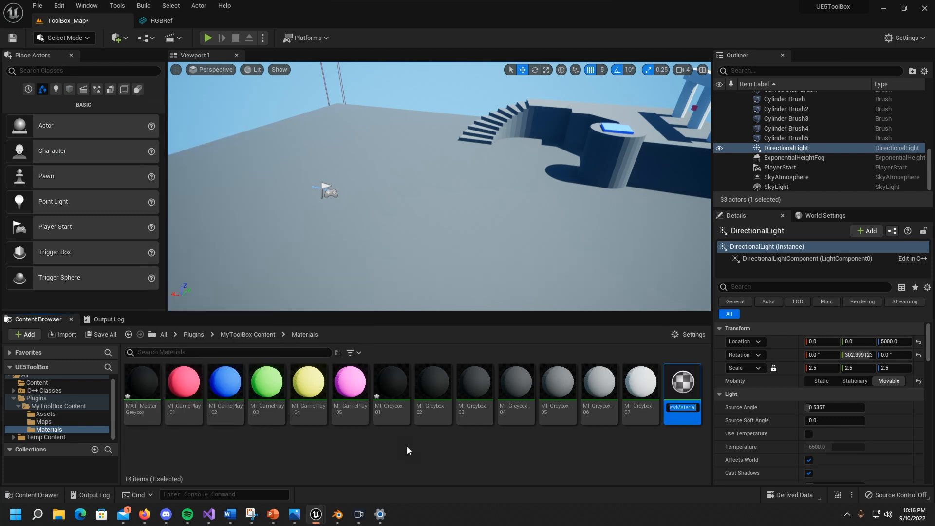
Name the new material MAT_MasterRGB.
type("MAT_")
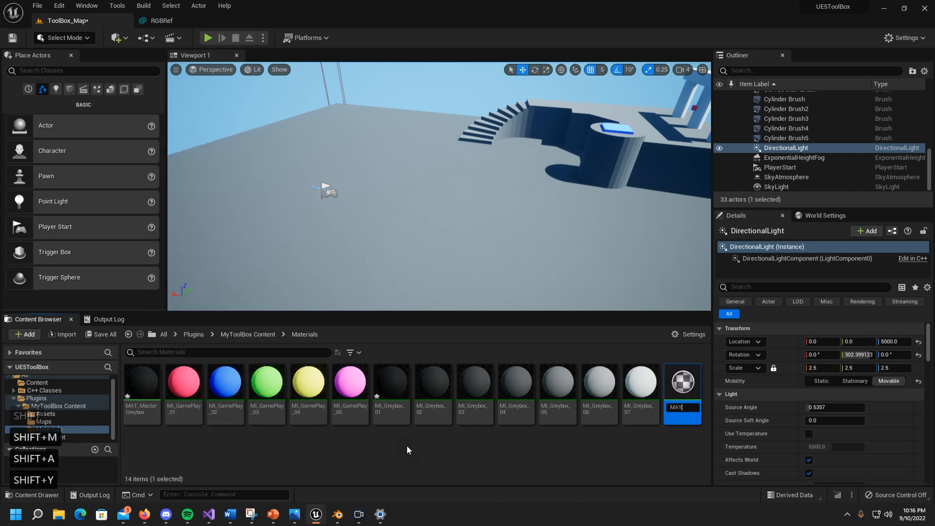
key("BackSpace")
key("BackSpace")
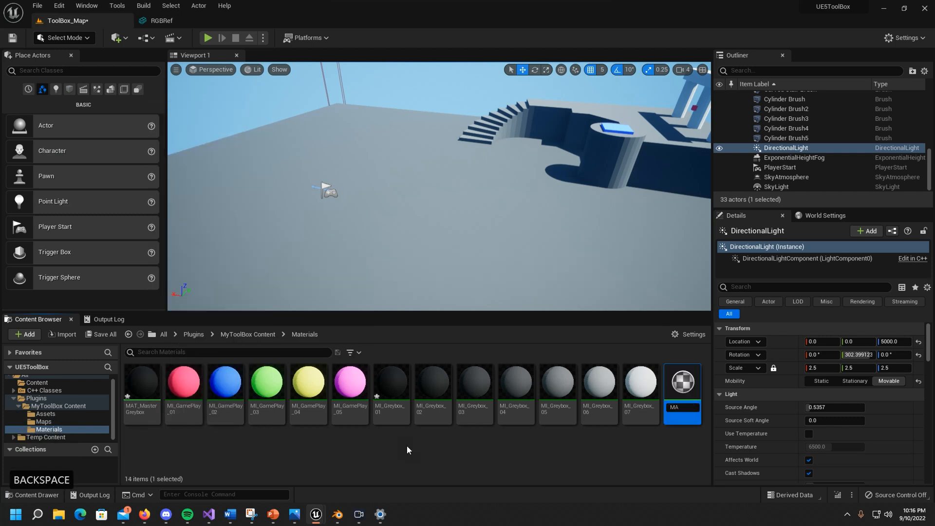
type("T_")
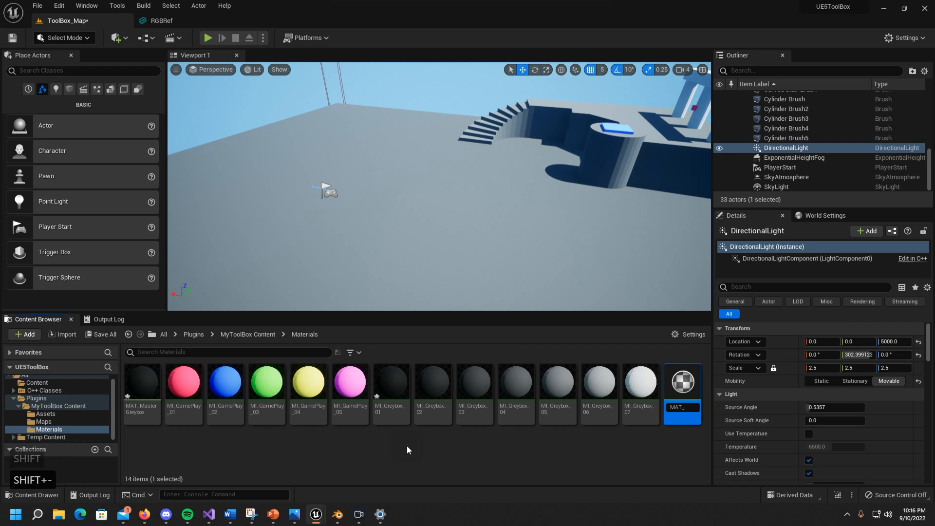
type("M a")
key("BackSpace")
key("BackSpace")
type("asterRG")
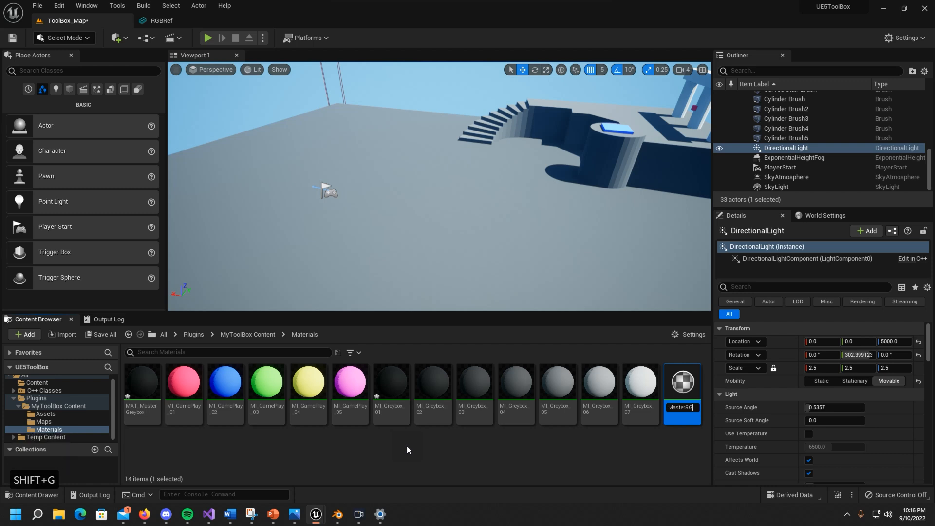
type("B")
key("Return")
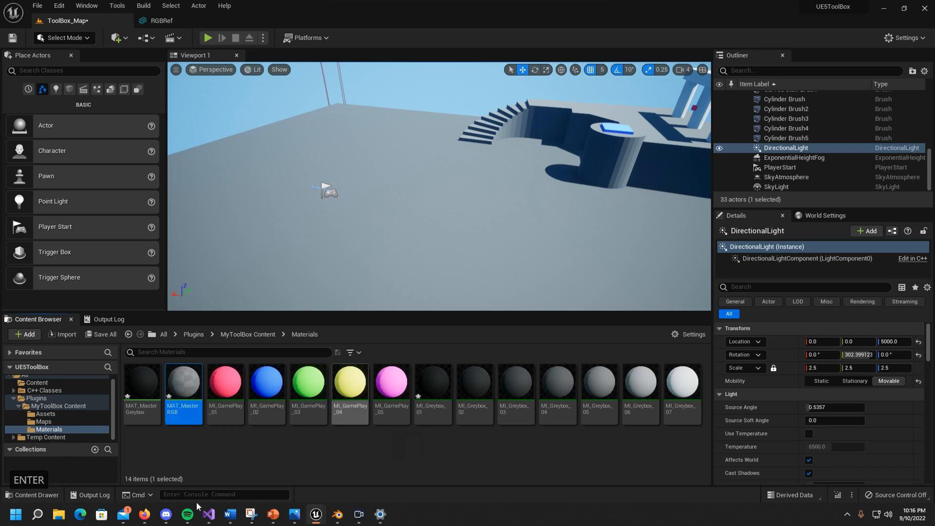
Open the MAT_MasterRGB material graph and make room beside its output node.
double_click(184, 393)
right_click_drag(457, 188, 611, 185)
right_click_drag(677, 123, 760, 151)
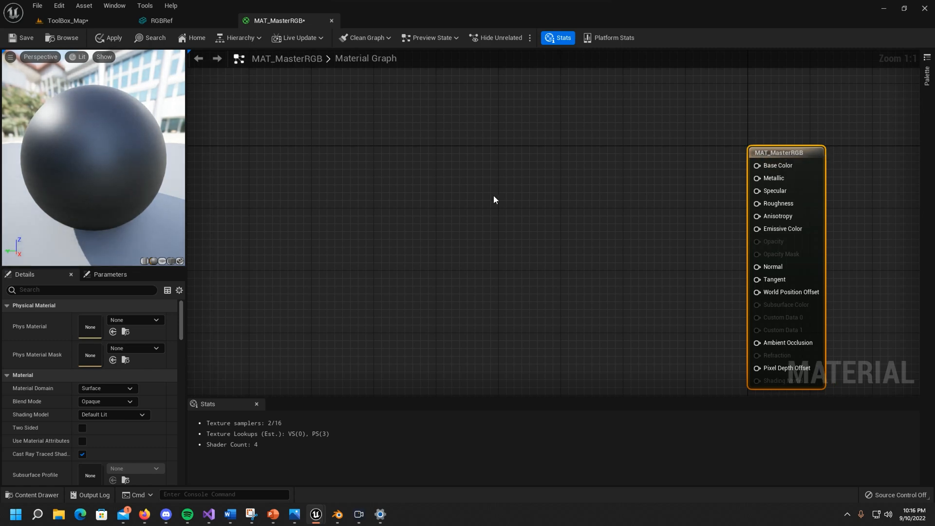
right_click_drag(559, 179, 511, 176)
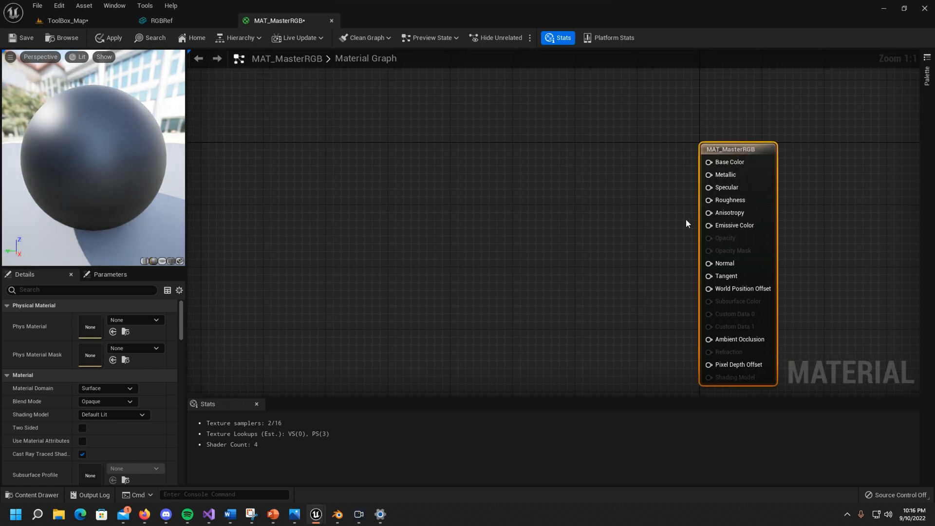
Promote the material's Base Color input to a parameter, break its link to the output node, and place the parameter well away from it.
right_click(729, 164)
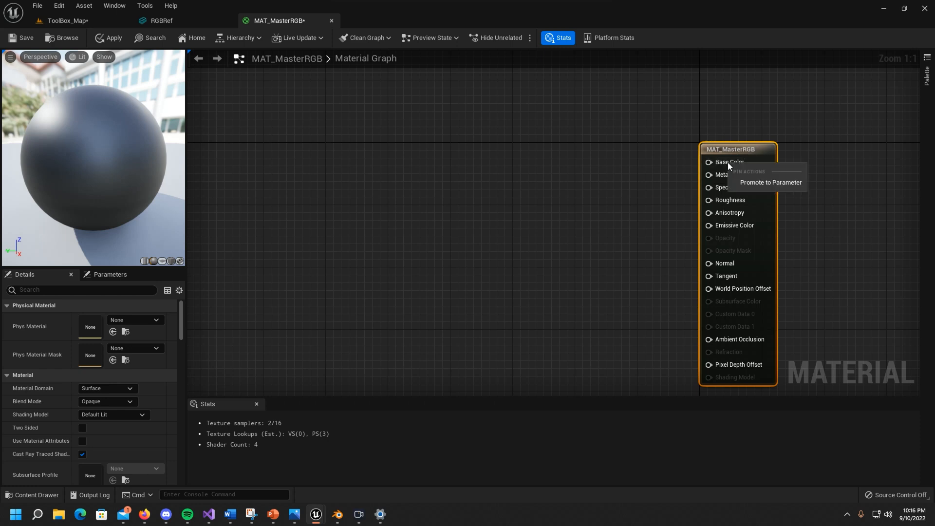
left_click(762, 182)
left_click_drag(672, 153, 389, 105)
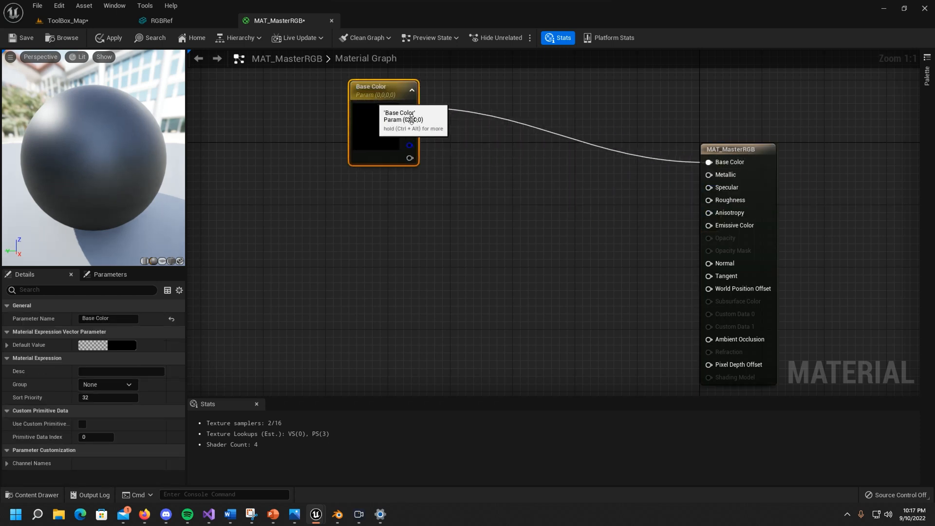
right_click(733, 165)
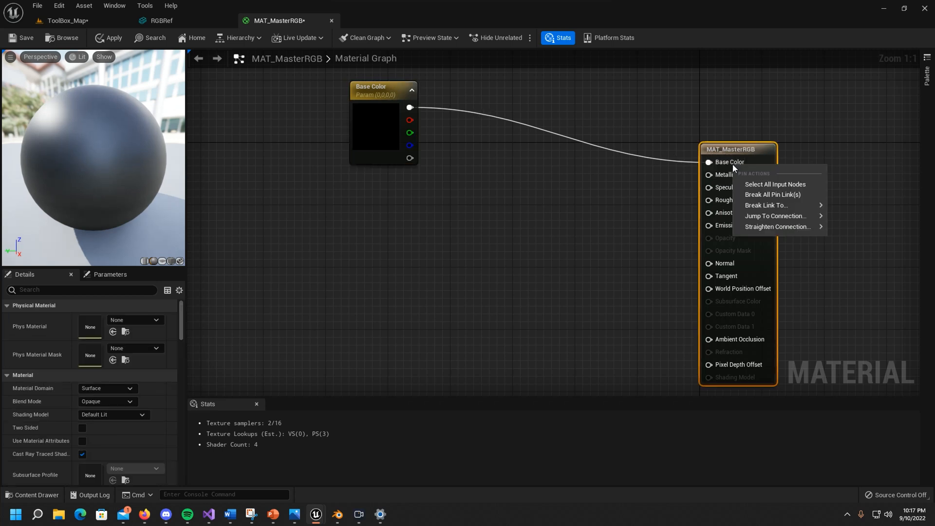
left_click(774, 195)
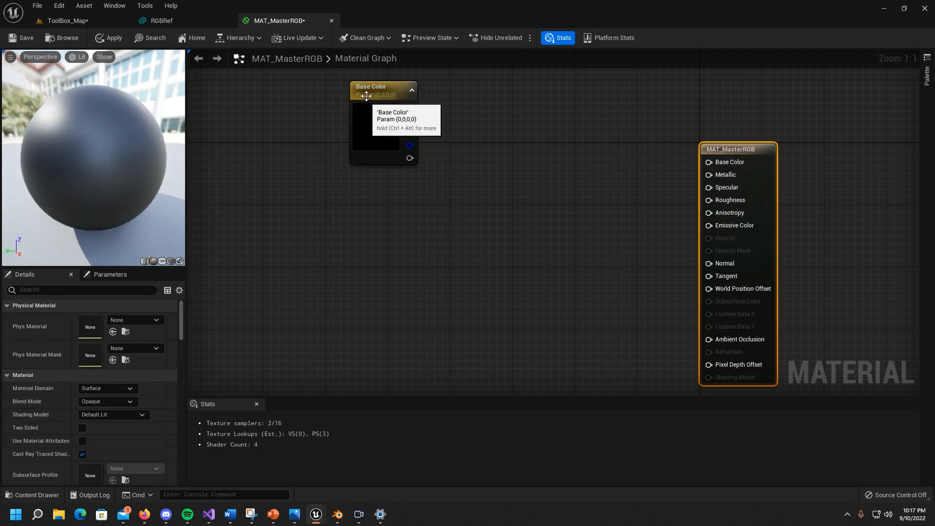
left_click_drag(362, 91, 331, 90)
right_click_drag(331, 90, 446, 121)
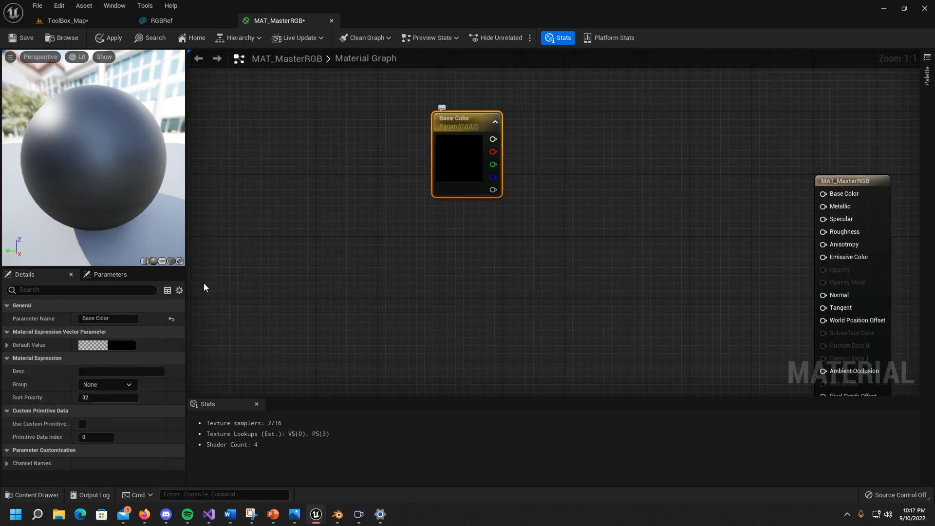
Rename the parameter to Red Base Color and assign it to a new group named Red.
left_click(84, 319)
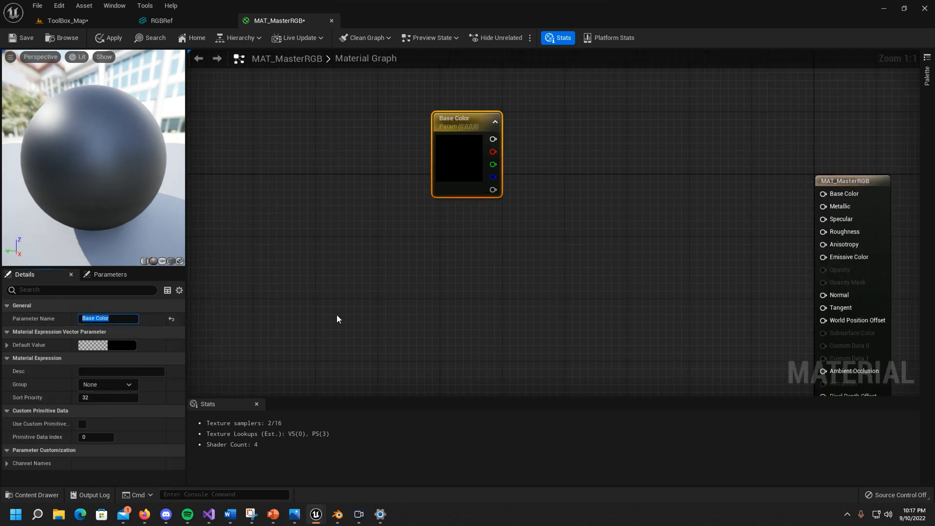
key("Left")
type("Red")
key("Return")
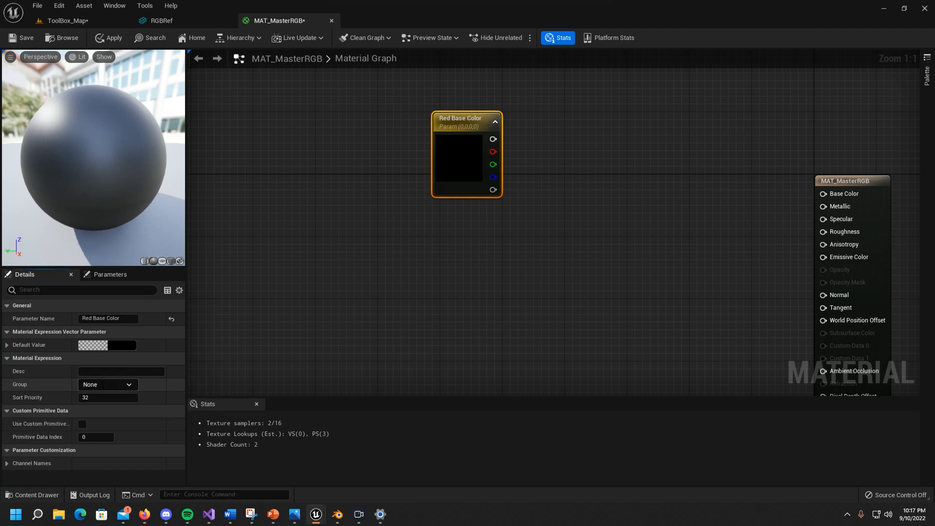
type("Red")
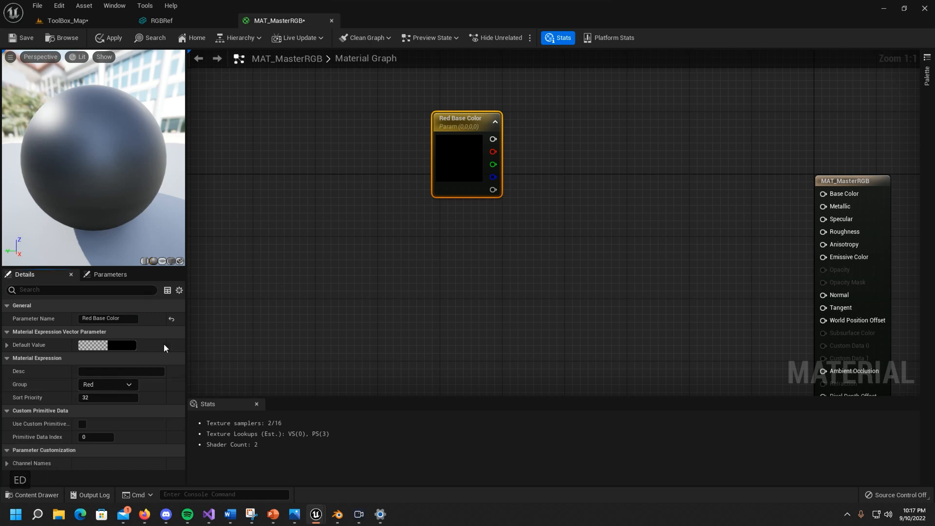
Set the Red Base Color default value to orange-red with R 1.0, G 0.066078 and B 0.0.
left_click(112, 344)
mouse_move(184, 349)
left_mouse_down()
mouse_move(211, 315)
mouse_move(220, 331)
mouse_move(251, 300)
mouse_move(251, 280)
left_mouse_up()
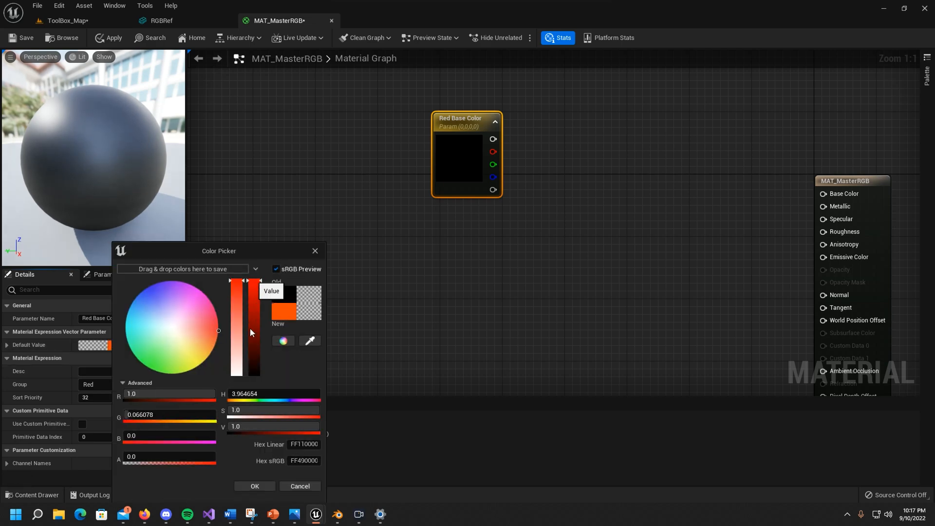
left_click(254, 486)
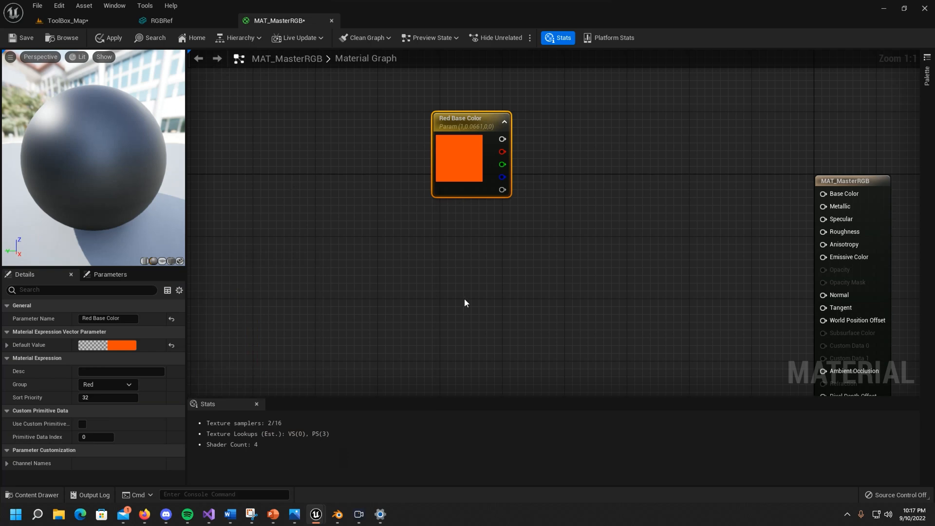
Reposition the Red Base Color node, duplicate it, and place the copy directly below the original.
left_click_drag(457, 124, 401, 99)
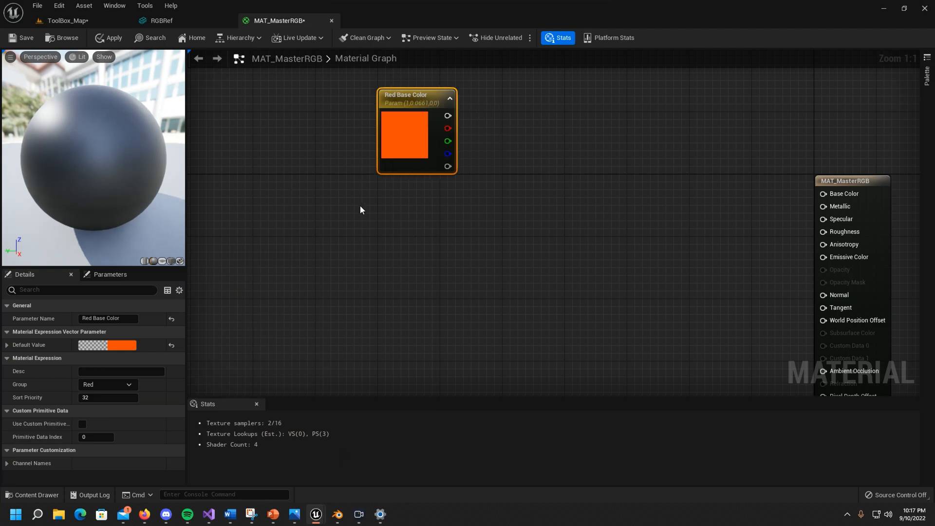
right_click_drag(360, 210, 463, 221)
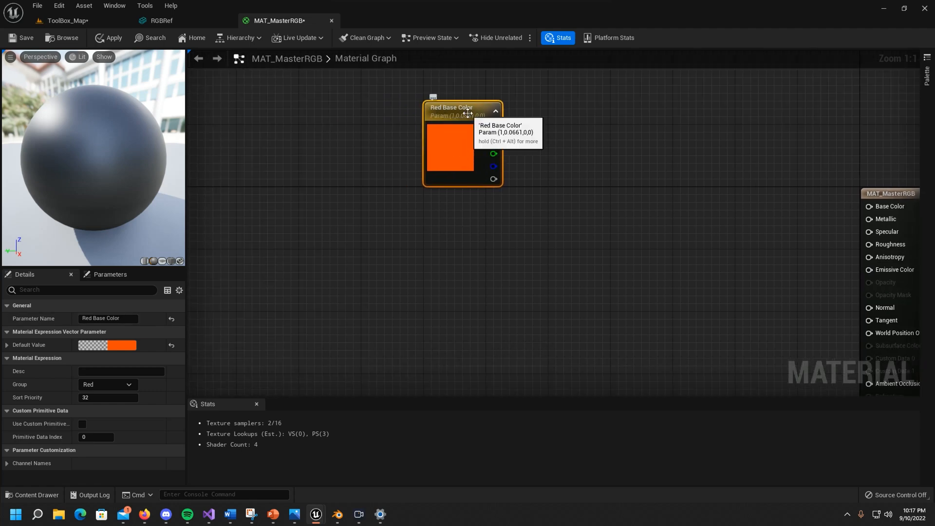
key("ctrl+c")
key("ctrl+v")
left_click_drag(492, 129, 448, 226)
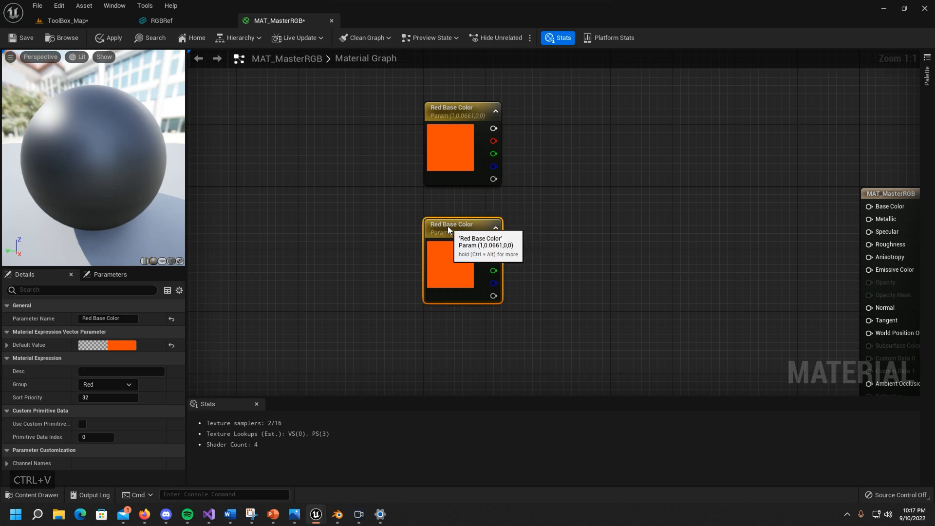
Rename the duplicated color parameter to Green Base Color.
double_click(86, 318)
type("Gre")
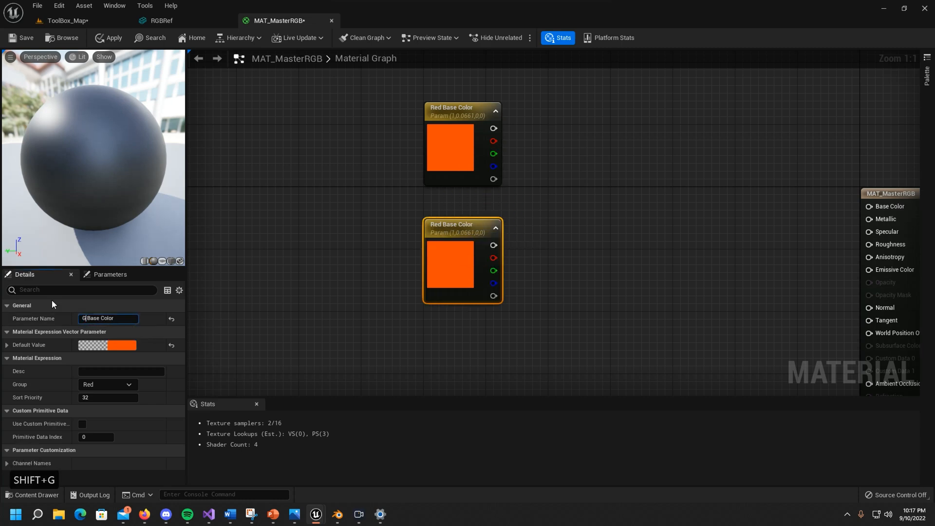
type("en")
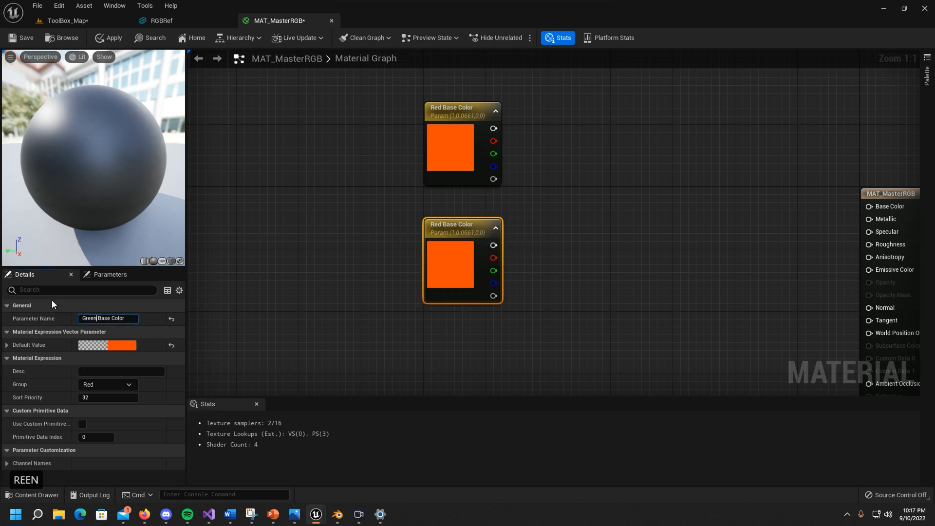
Set the Green Base Color default to light green with R 0.204356, G 1.0, B 0.104106, and assign it to a new Green group.
left_click(116, 343)
left_click_drag(138, 355, 159, 366)
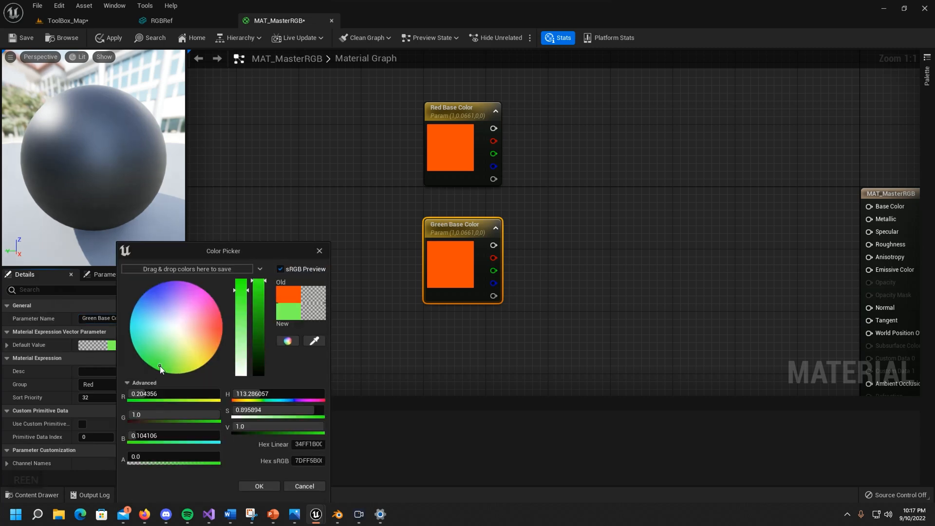
left_click(252, 484)
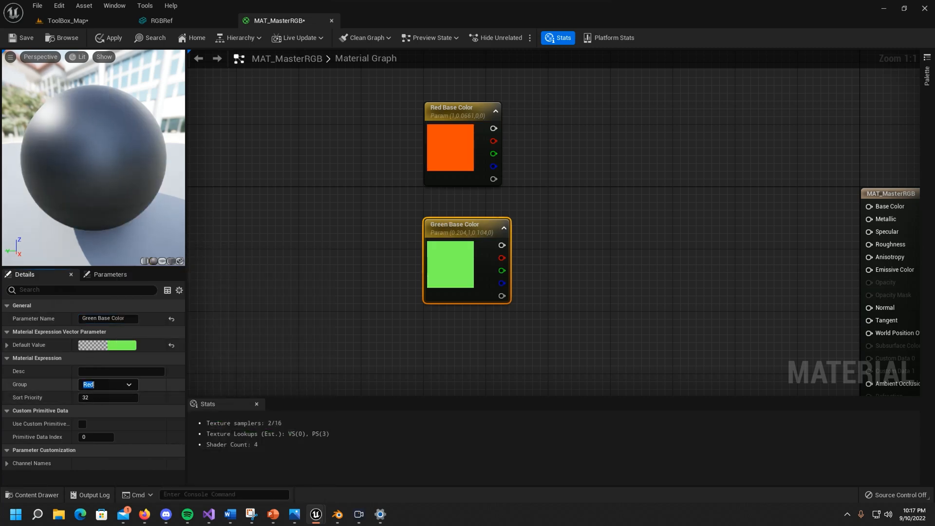
type("Green")
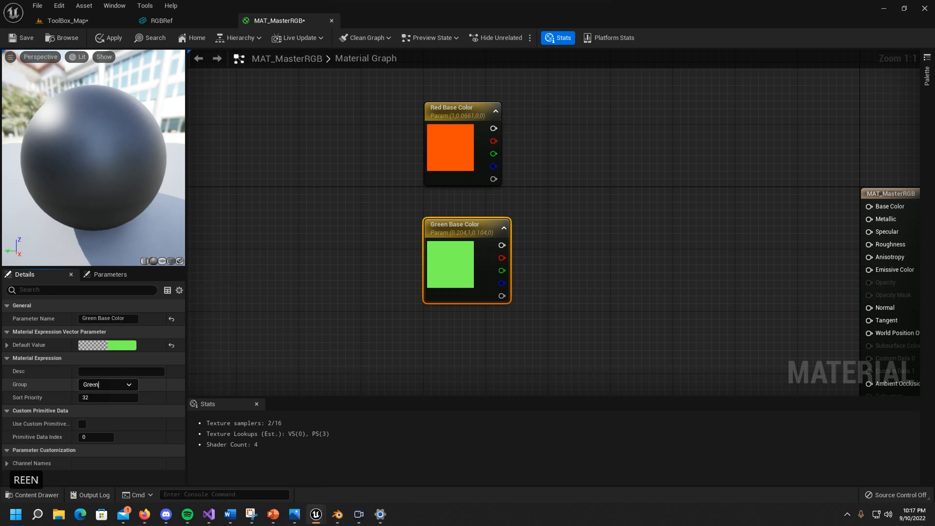
left_click(320, 311)
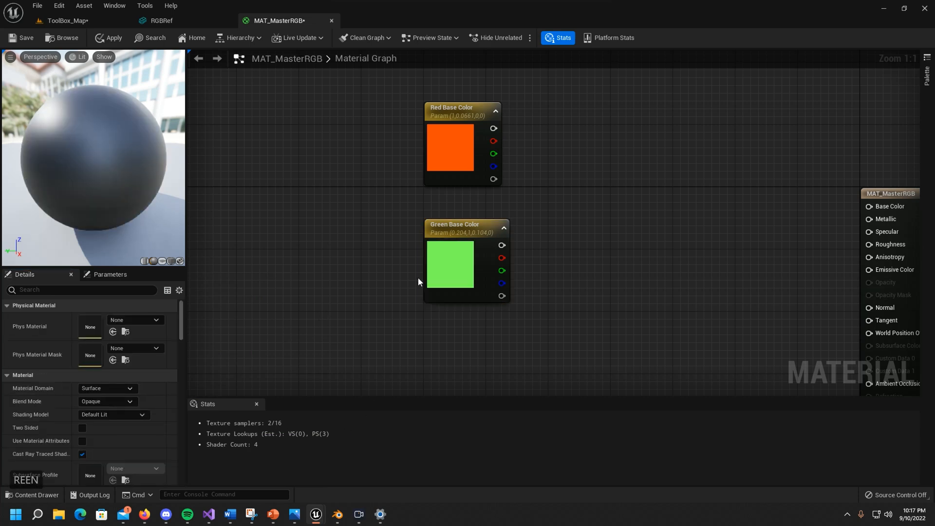
Duplicate the Green Base Color node and place the copy directly below the original.
left_click(454, 235)
key("ctrl+c")
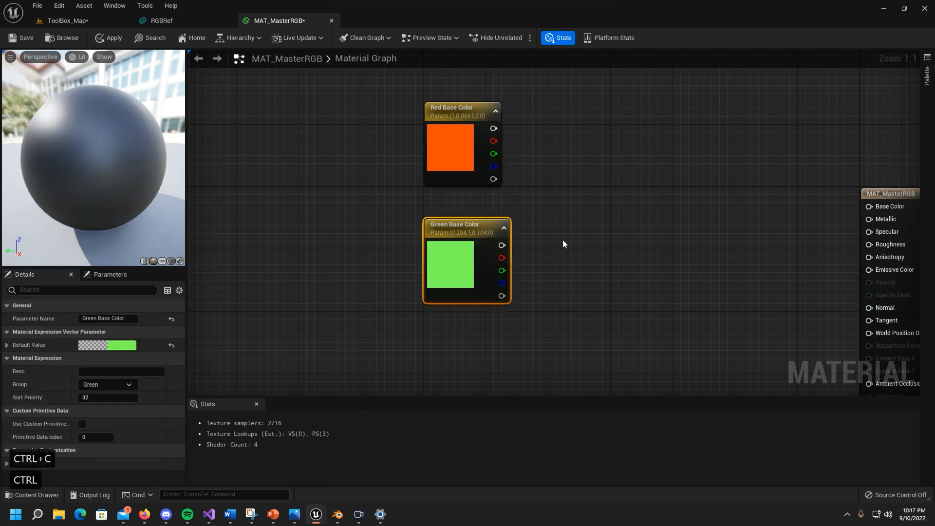
key("ctrl+v")
left_click_drag(587, 247, 448, 335)
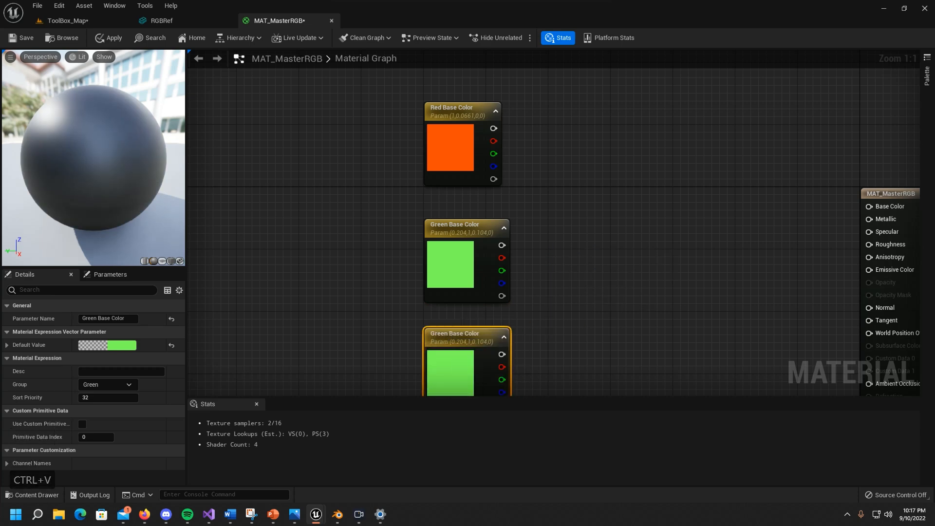
Rename the lowest color parameter copy to Blue Base Color.
right_click_drag(448, 335, 402, 195)
left_click(403, 196)
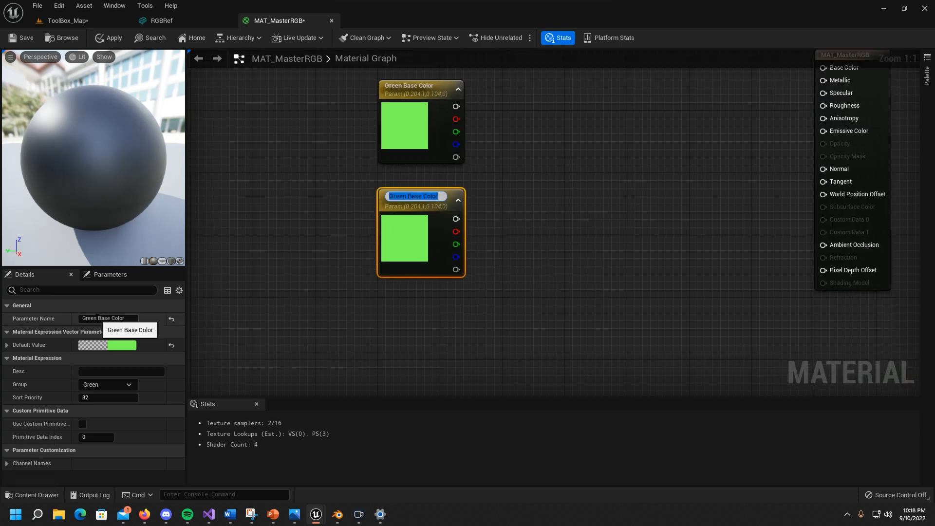
double_click(91, 318)
key("shift+b")
key("l")
key("u")
key("e")
left_click(82, 319)
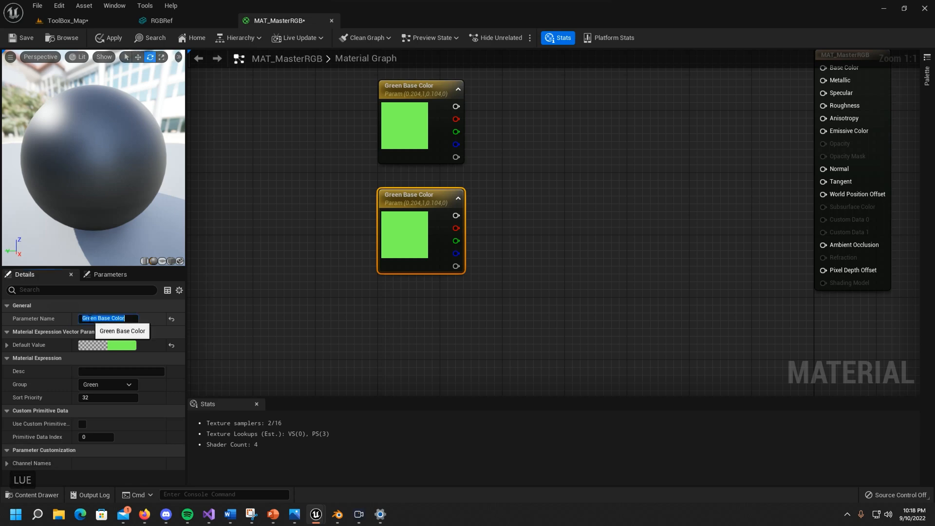
type("Blue")
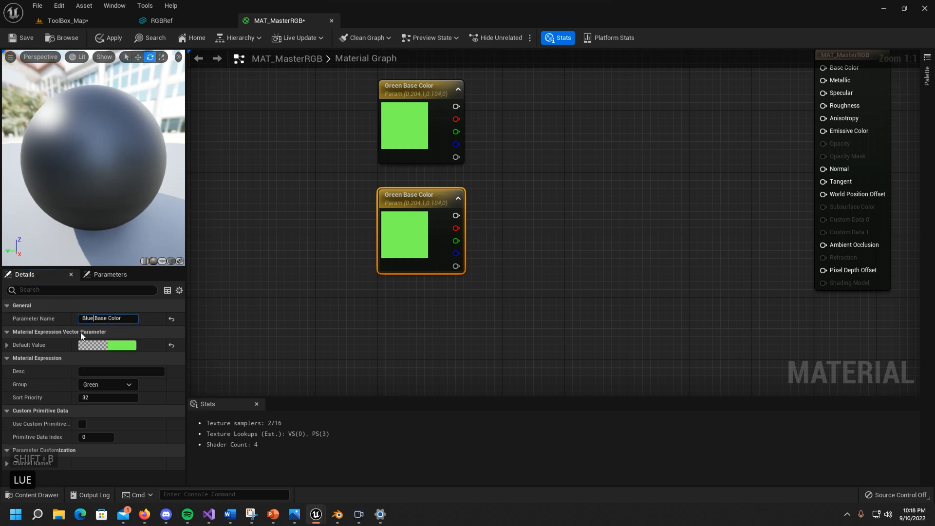
Set the Blue Base Color default to blue with R 0.076905, G 0.24432, B 1.0, and assign it to a new Blue group.
left_click(119, 347)
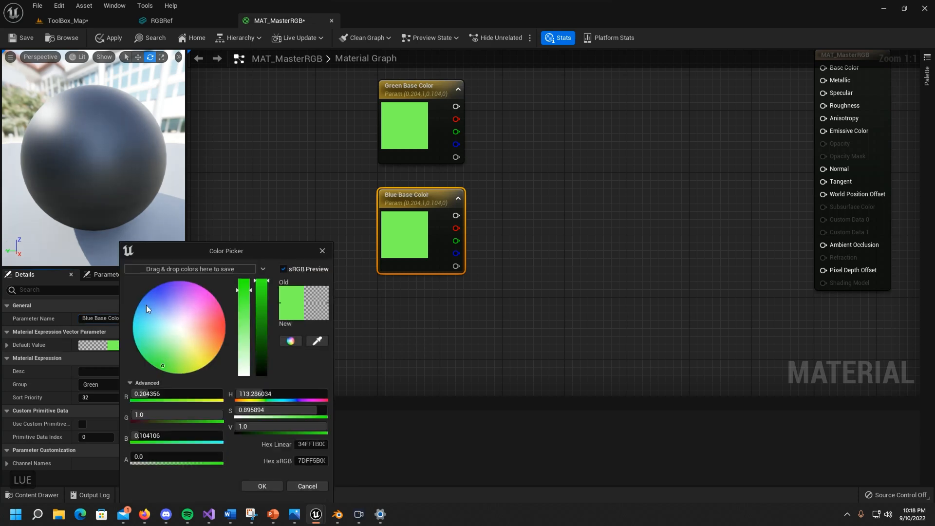
left_click(151, 294)
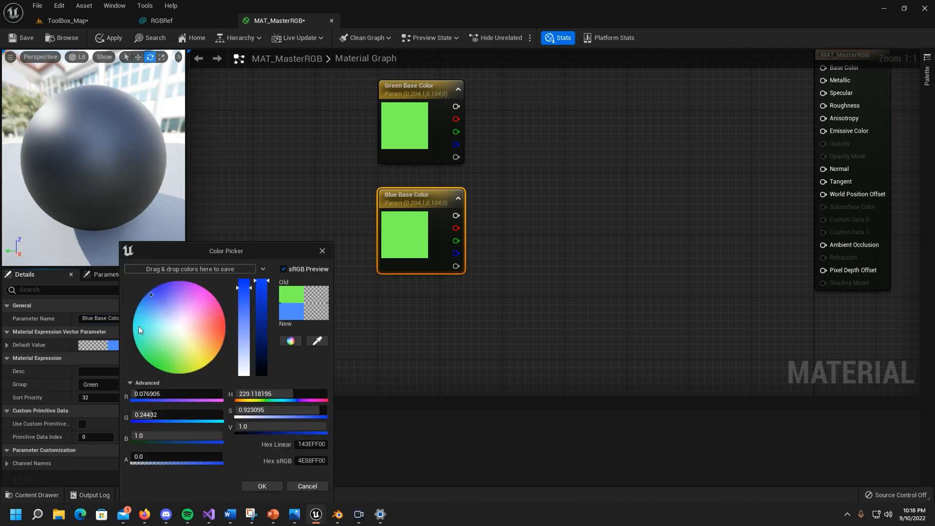
left_click(259, 487)
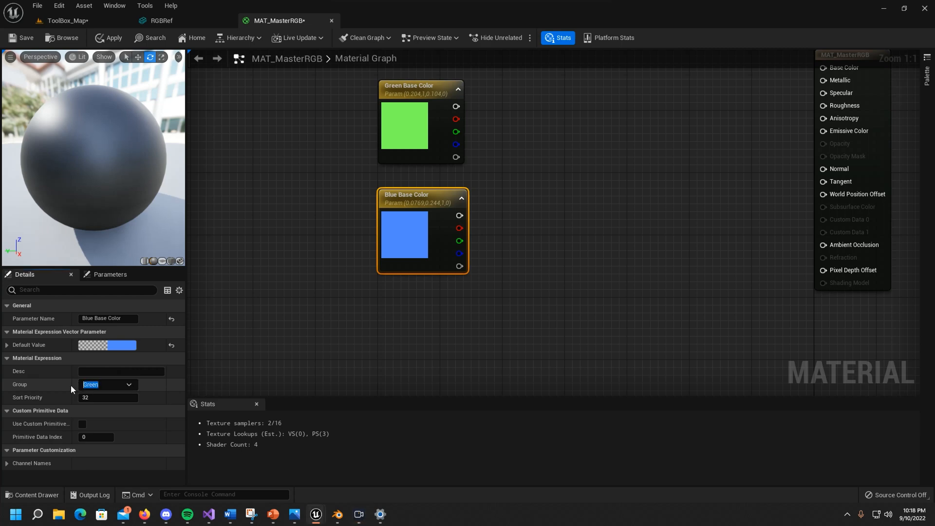
type("Blue")
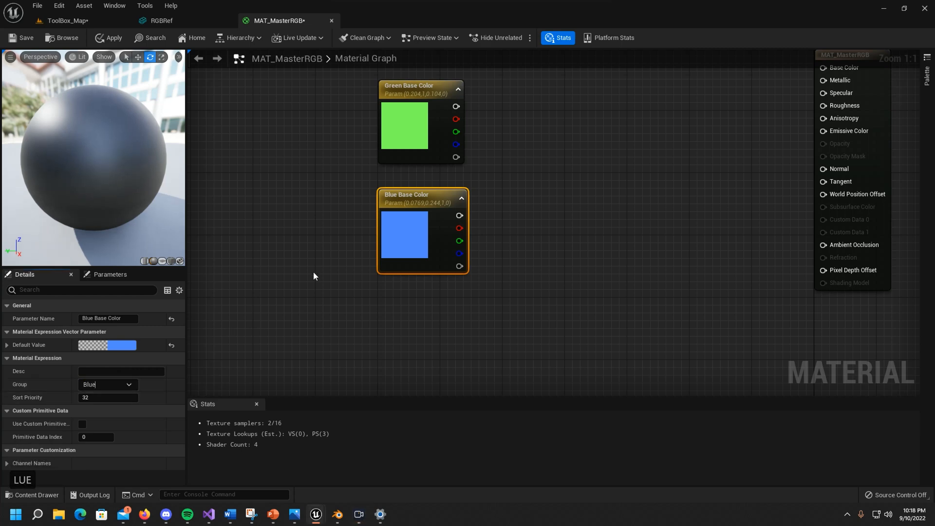
left_click(296, 276)
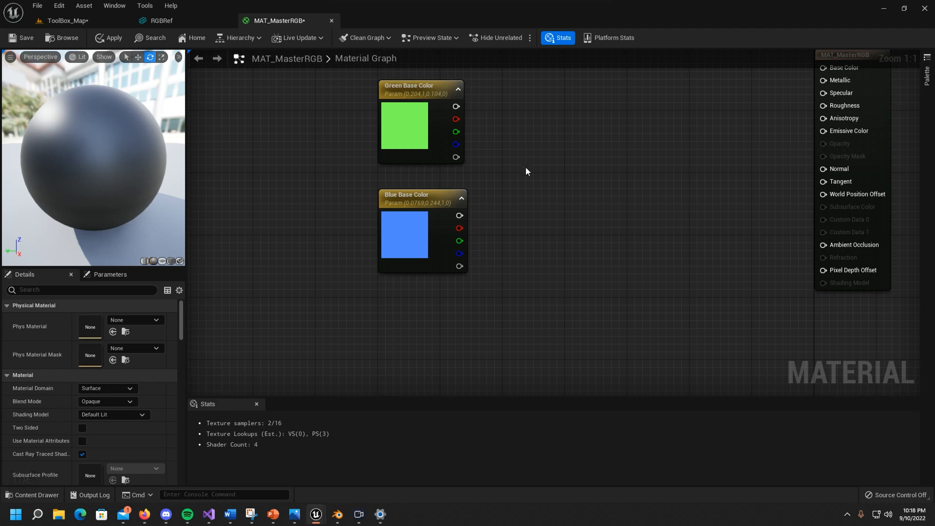
Move the red, green and blue parameter nodes together farther away from the material output node.
right_click_drag(529, 129, 605, 212)
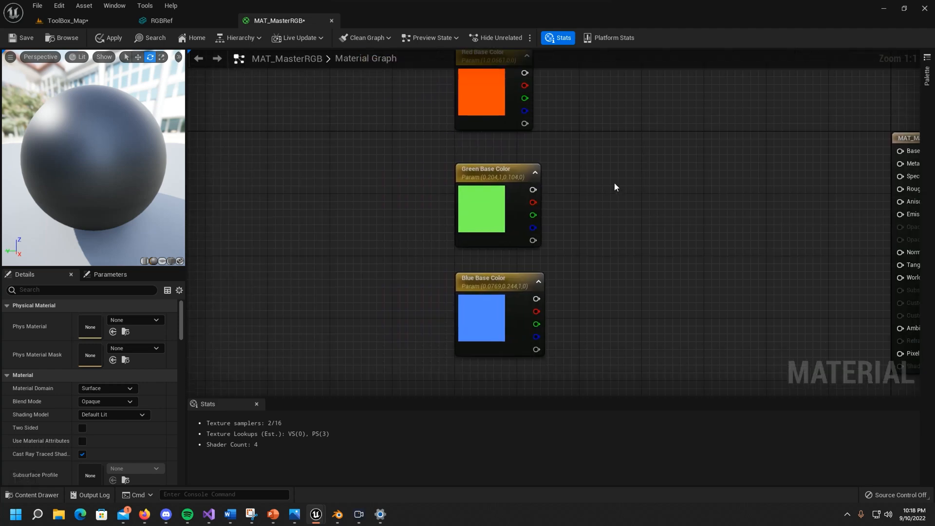
scroll(616, 181, "down", 3)
right_click_drag(623, 174, 643, 184)
left_click_drag(484, 98, 606, 296)
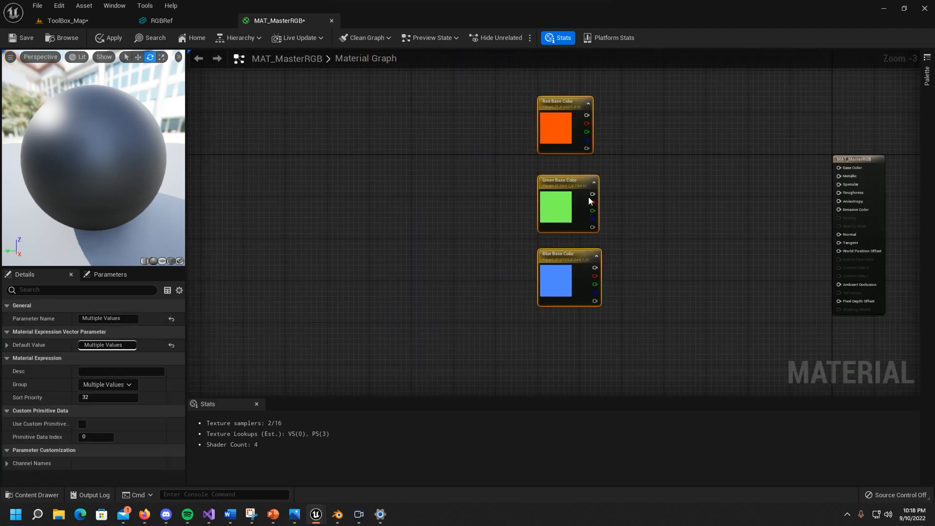
left_click_drag(569, 187, 392, 154)
right_click_drag(434, 149, 407, 179)
right_click_drag(420, 356, 442, 262)
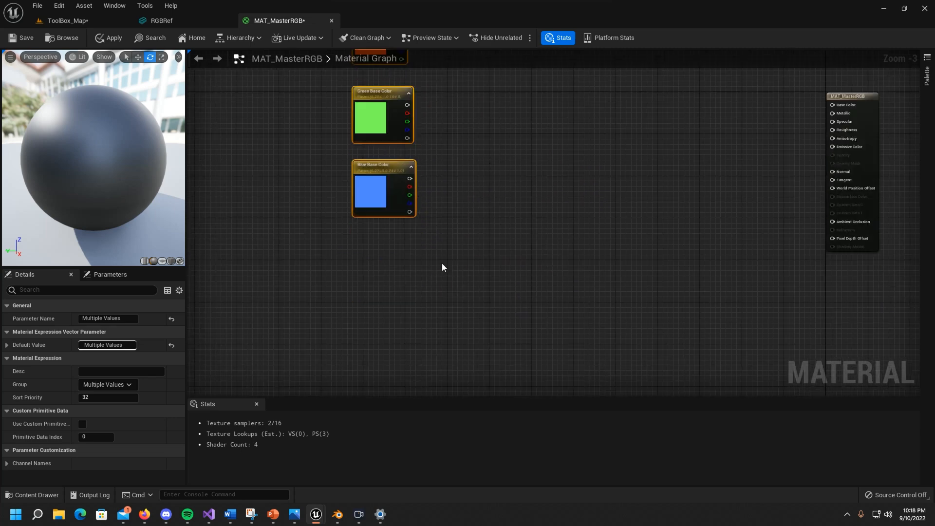
left_click(372, 241)
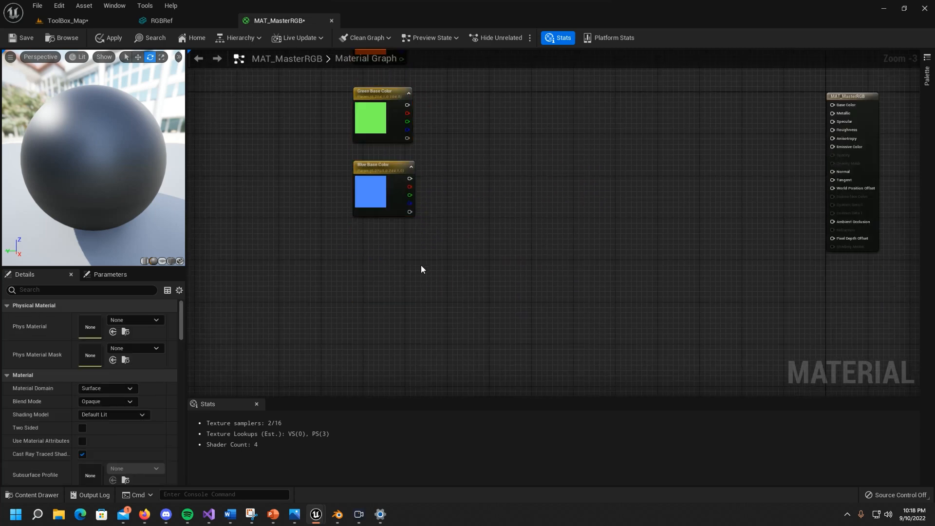
Add a VertexColor node and align it below the Blue Base Color parameter.
right_click(371, 255)
type("vet")
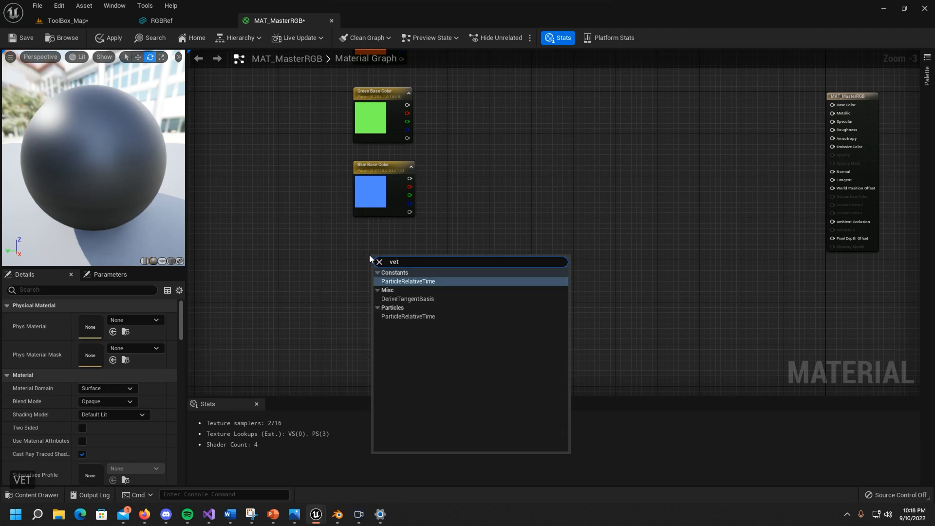
key("BackSpace")
type("r")
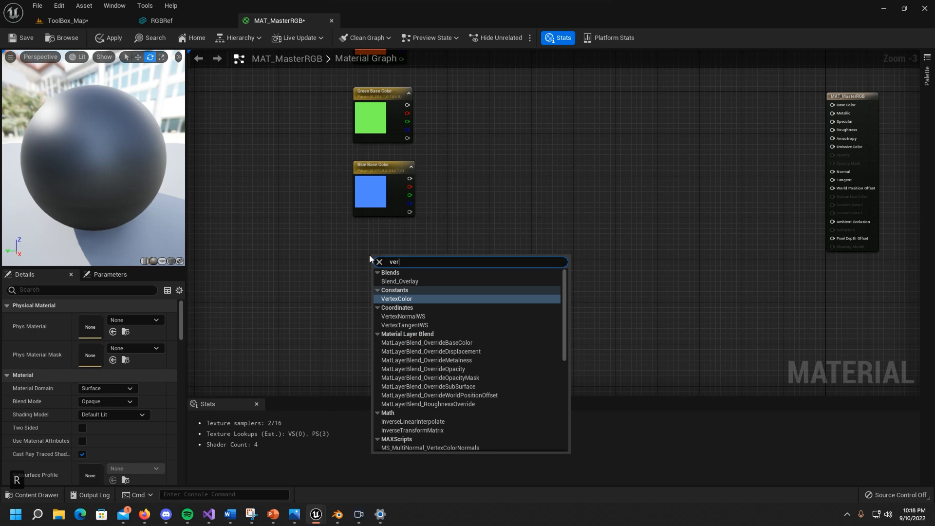
left_click(395, 298)
left_click_drag(389, 264, 372, 255)
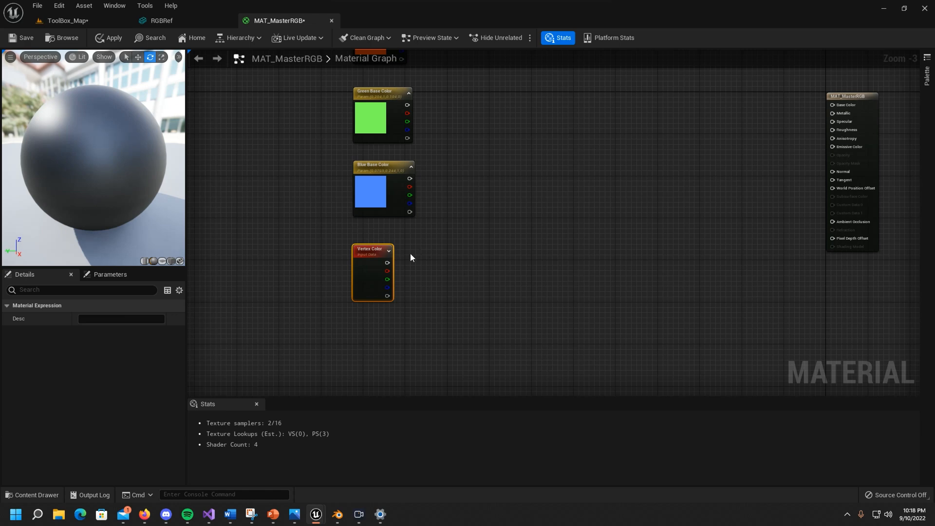
Add a LinearInterpolate node beside the color parameters and duplicate it twice, staggering the three nodes diagonally toward the output node.
right_click_drag(400, 61, 326, 156)
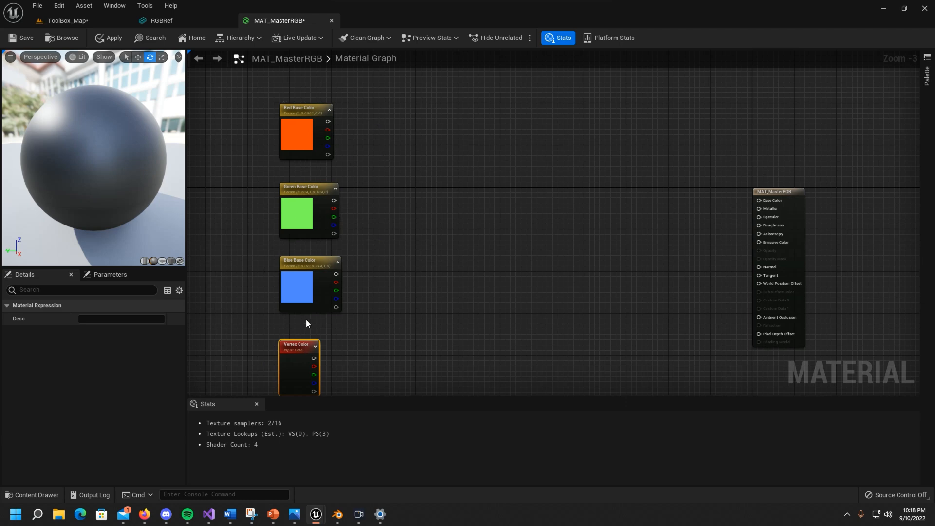
right_click(396, 157)
type("lin")
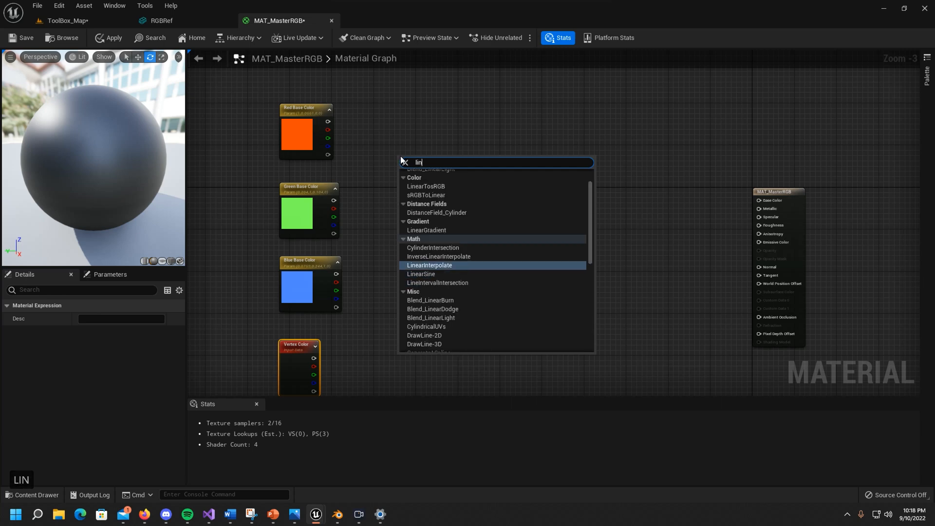
left_click(441, 265)
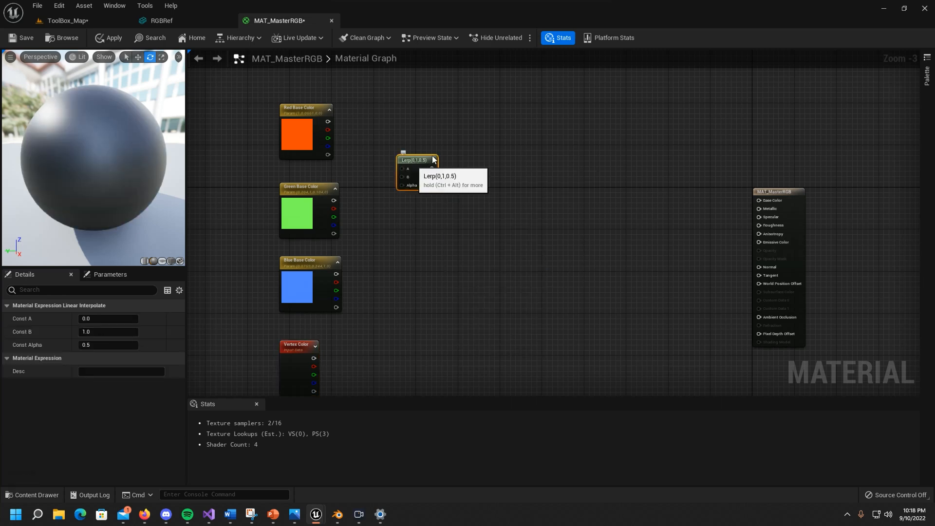
left_click_drag(412, 162, 440, 147)
key("ctrl+v")
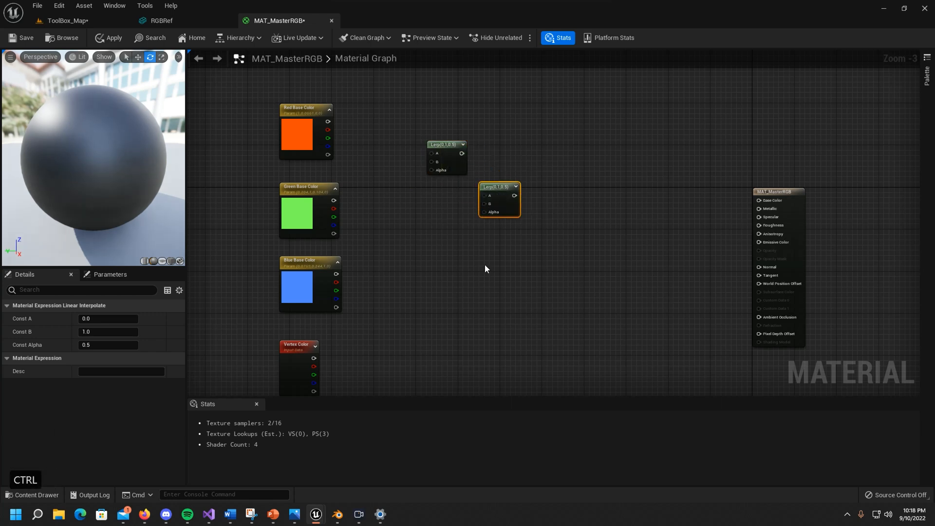
key("ctrl+v")
left_click_drag(502, 267, 541, 256)
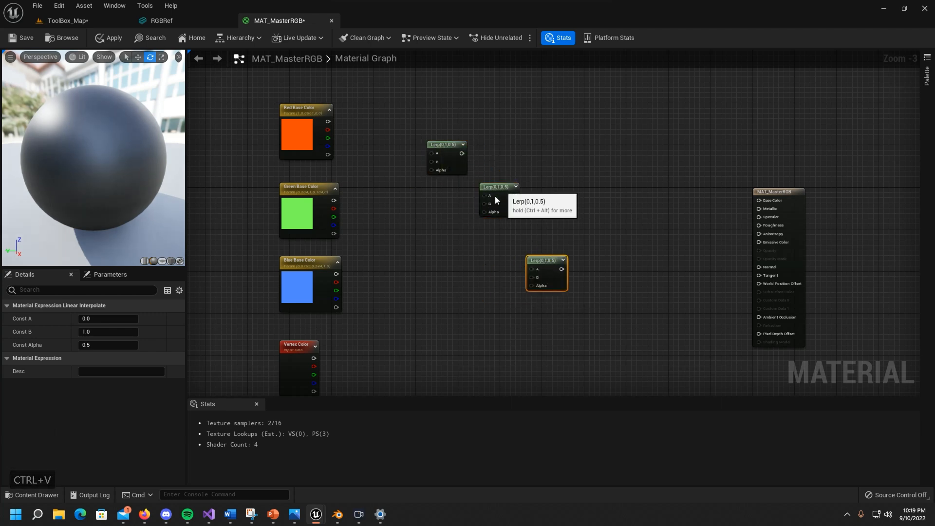
Chain the three Lerp nodes output to A input, and connect the last Lerp to the material's Base Color.
left_click_drag(496, 194, 490, 199)
left_click_drag(452, 147, 759, 200)
left_click(567, 280)
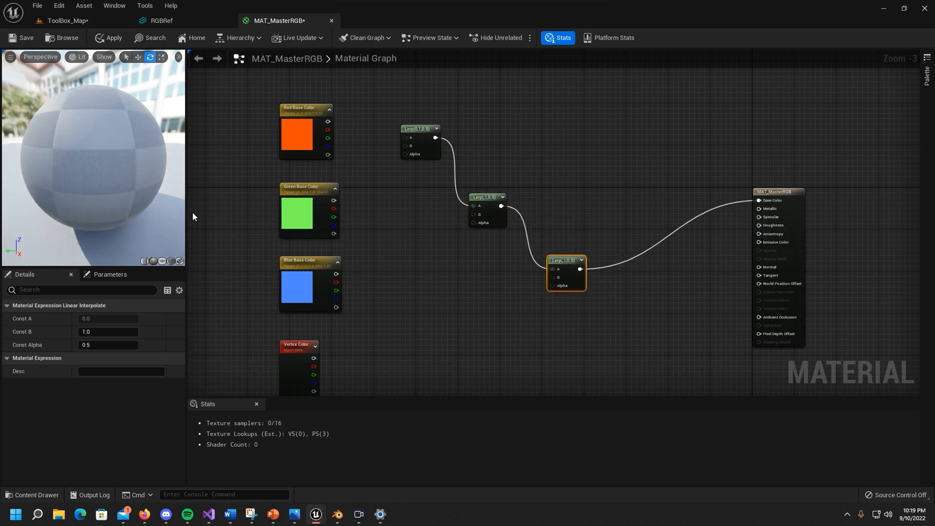
Connect the Vertex Color red channel to the first Lerp's Alpha and the Red Base Color's red output to its B input.
right_click_drag(412, 283, 458, 300)
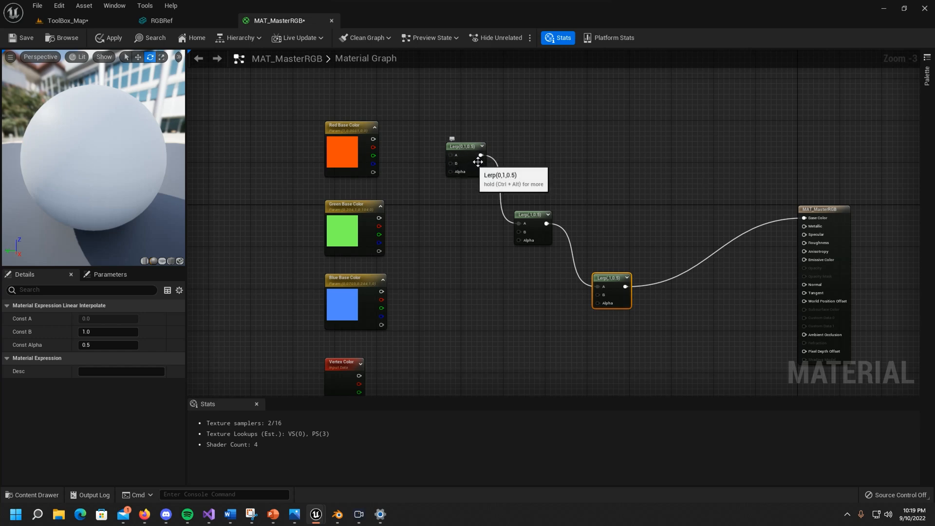
right_click_drag(433, 290, 444, 249)
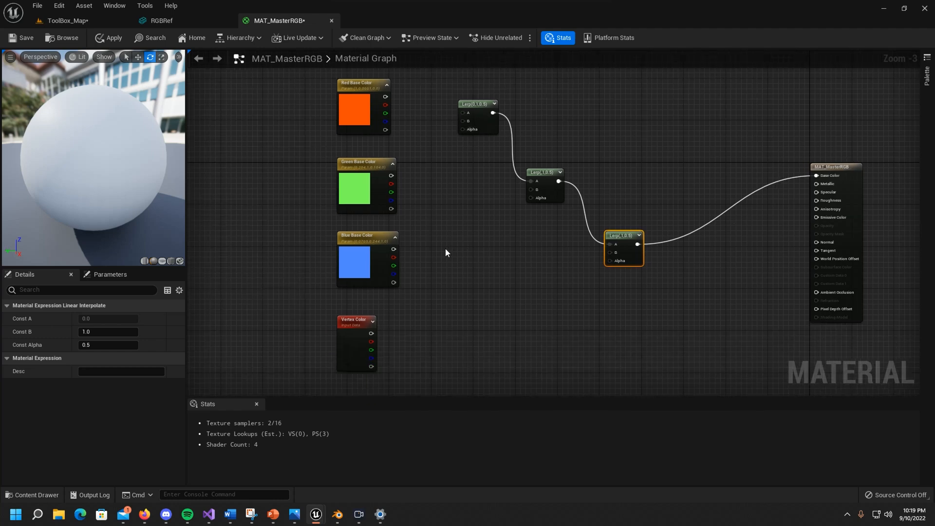
right_click_drag(389, 323, 425, 324)
left_click_drag(408, 343, 499, 132)
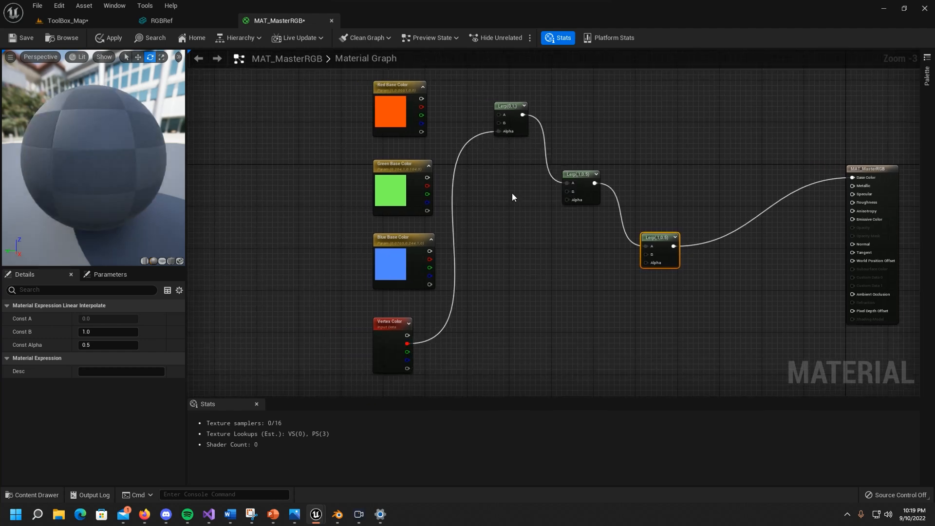
right_click_drag(500, 181, 470, 235)
left_click_drag(393, 163, 469, 177)
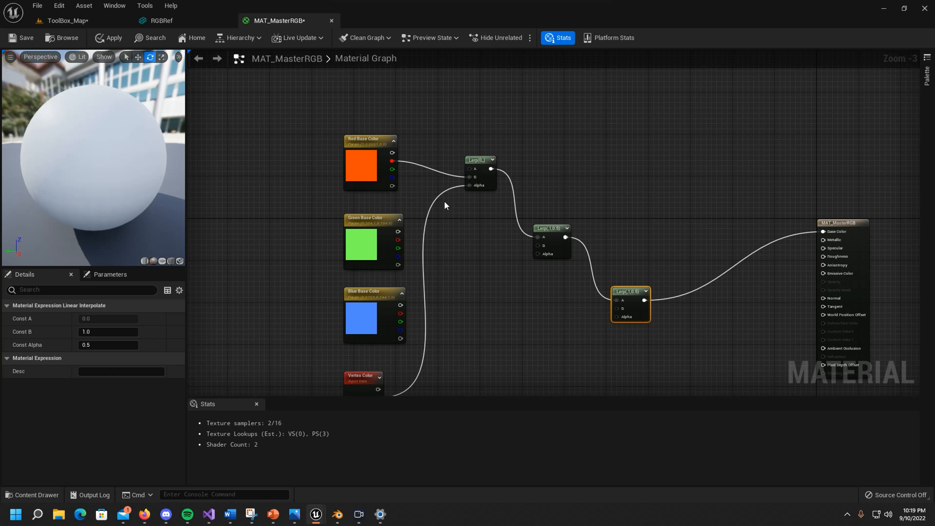
Connect Green Base Color to the second Lerp's B input and the Vertex Color green channel to its Alpha.
right_click_drag(477, 276, 445, 176)
right_click_drag(469, 217, 516, 234)
left_click_drag(414, 148, 552, 162)
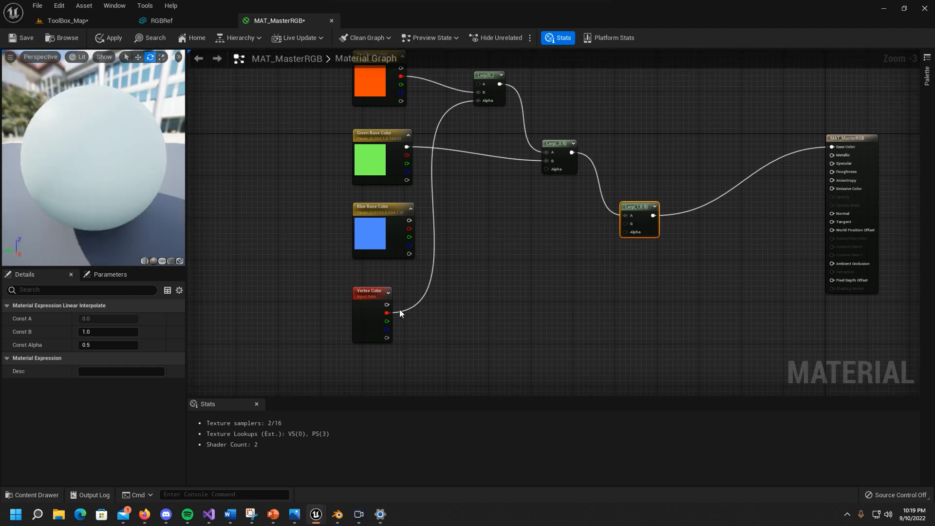
left_click_drag(386, 321, 459, 287)
left_click_drag(541, 185, 546, 169)
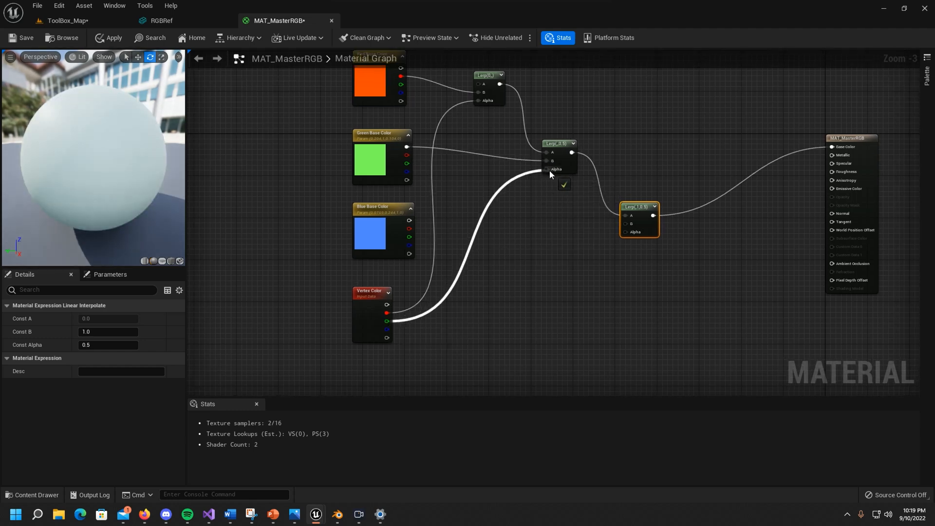
Connect Blue Base Color to the third Lerp's B input and the Vertex Color blue channel to its Alpha, and save the material.
right_click_drag(542, 256, 495, 224)
left_click_drag(364, 189, 580, 192)
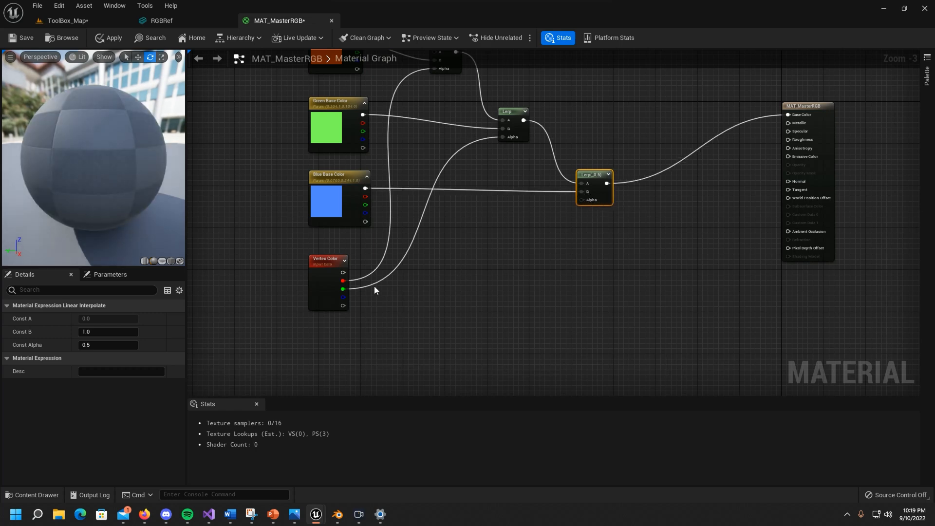
left_click_drag(343, 297, 582, 200)
right_click_drag(606, 234, 534, 268)
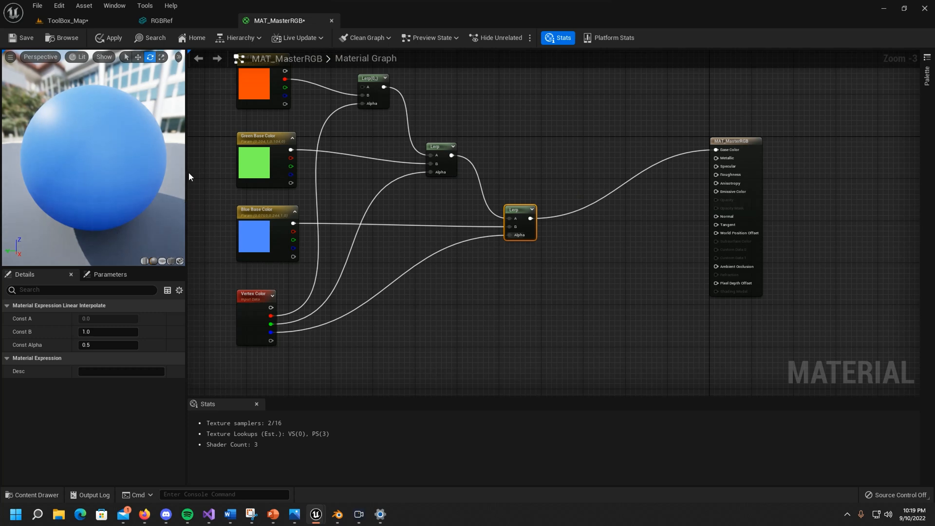
right_click_drag(484, 117, 559, 140)
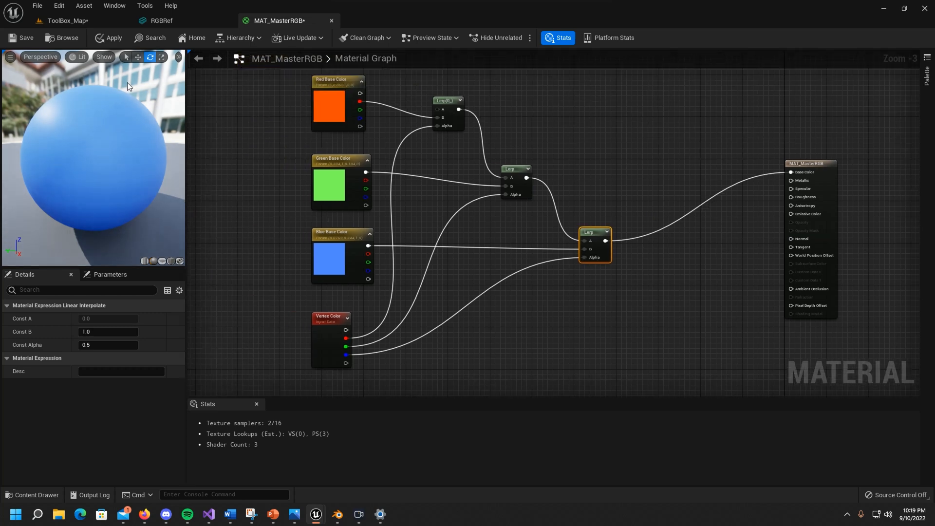
left_click(24, 38)
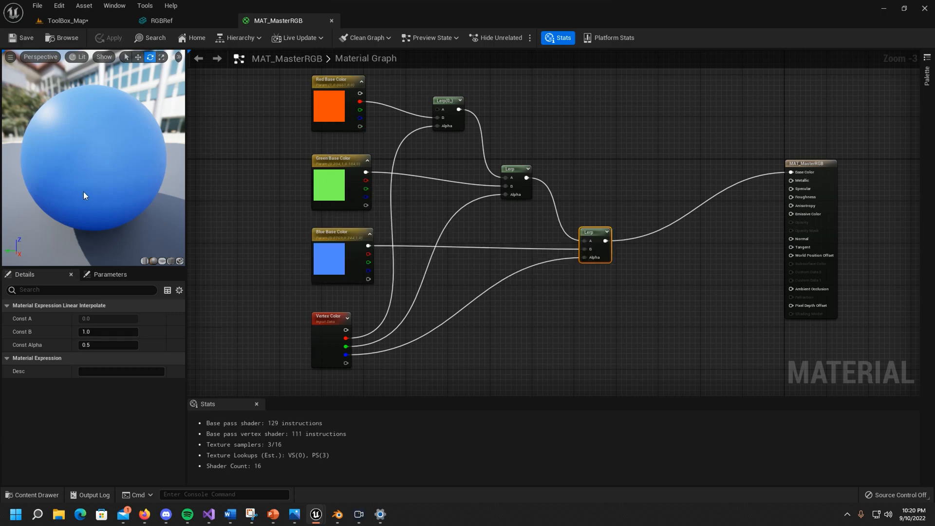
Open the RGBRef mesh from the plugin's Assets folder, assign MAT_MasterRGB to material slot Element 0, and save the mesh.
left_click(71, 24)
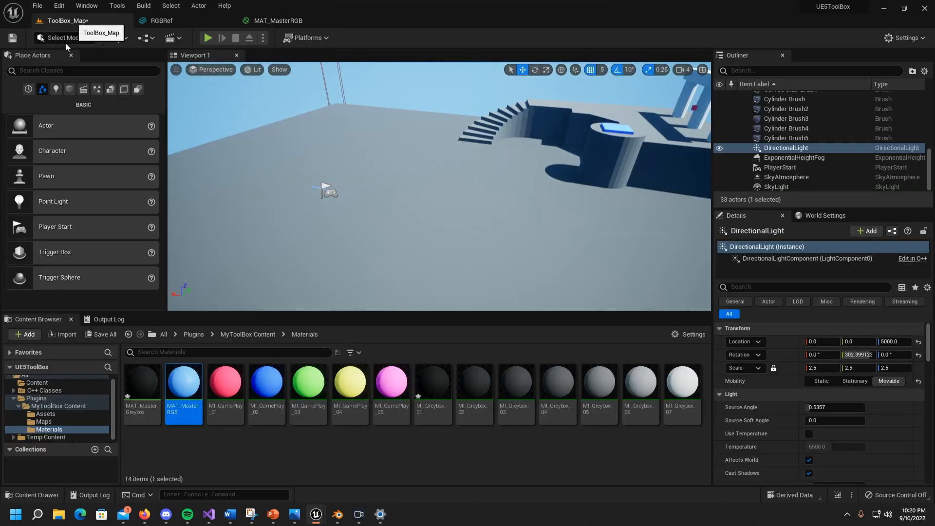
left_click(46, 414)
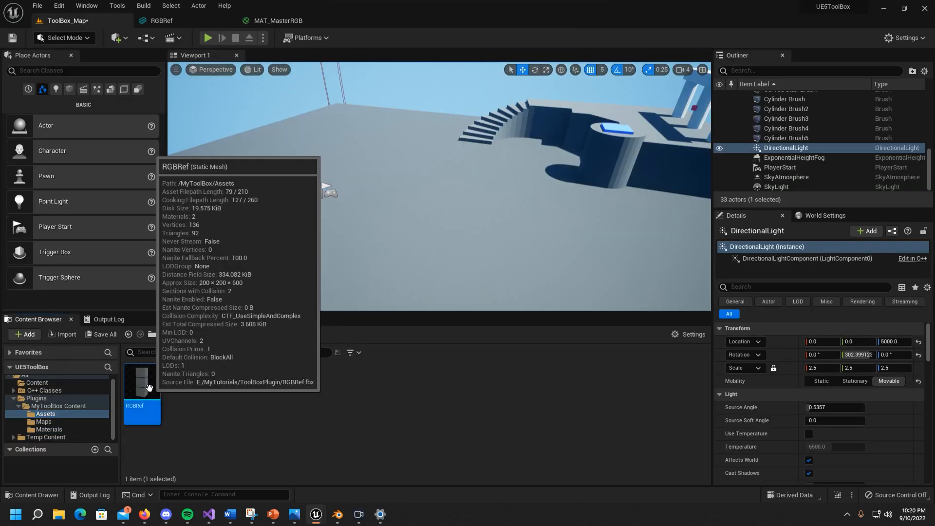
double_click(142, 390)
left_click(840, 115)
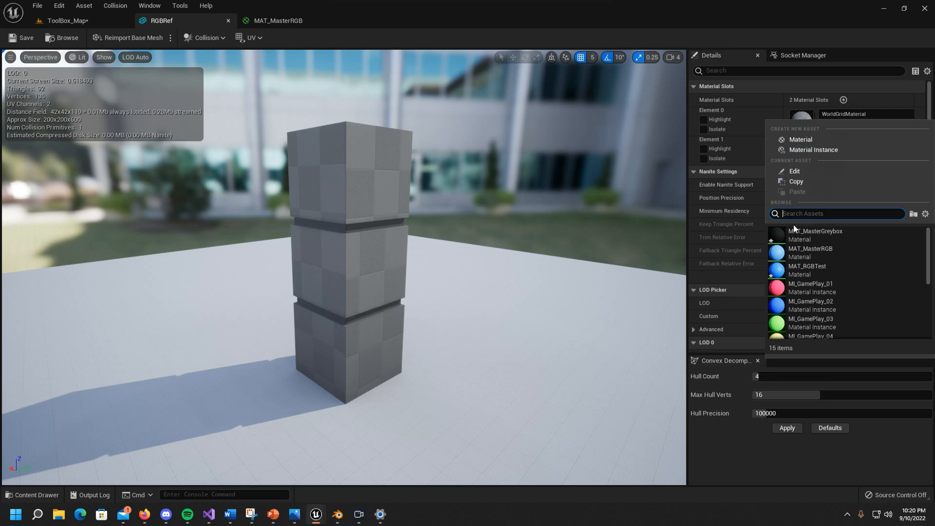
scroll(813, 273, "down", 5)
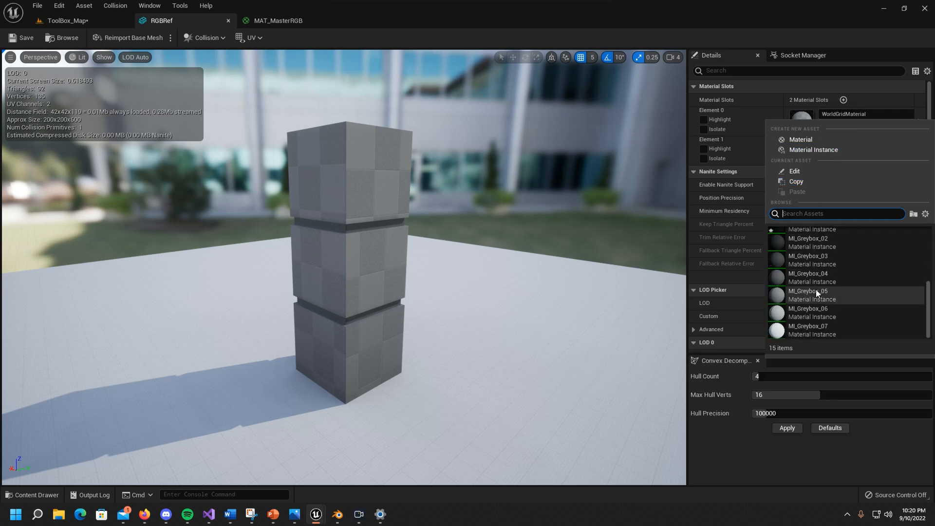
scroll(823, 304, "up", 5)
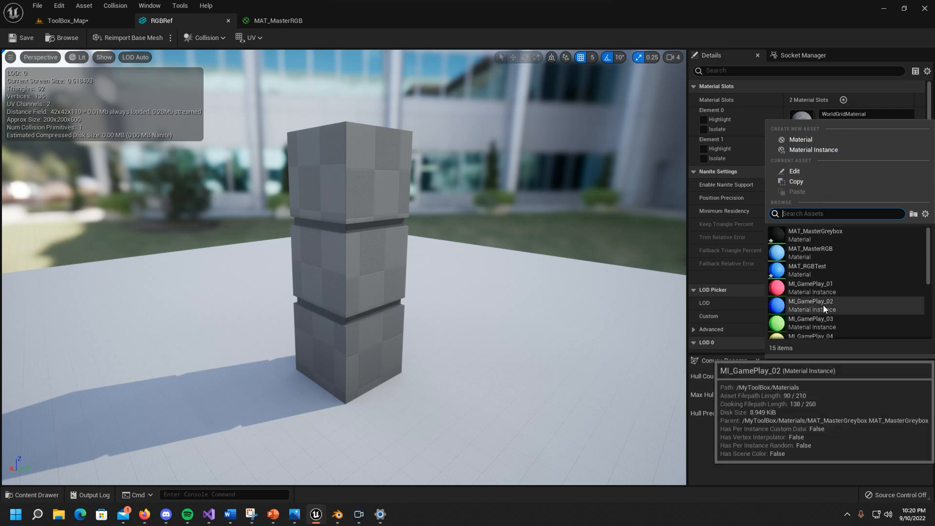
left_click(819, 253)
left_click(21, 37)
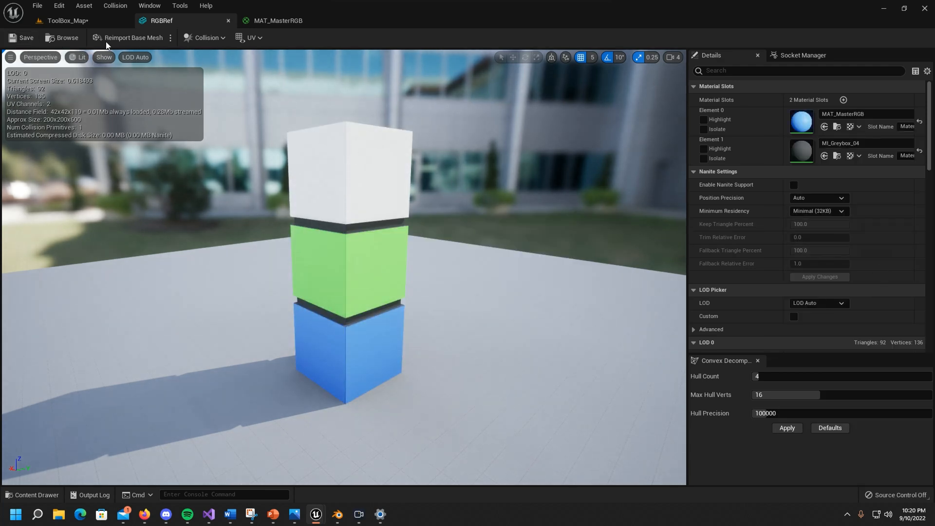
Try to set a preview mesh for MAT_MasterRGB while the Materials folder is open in the Content Browser.
left_click(73, 20)
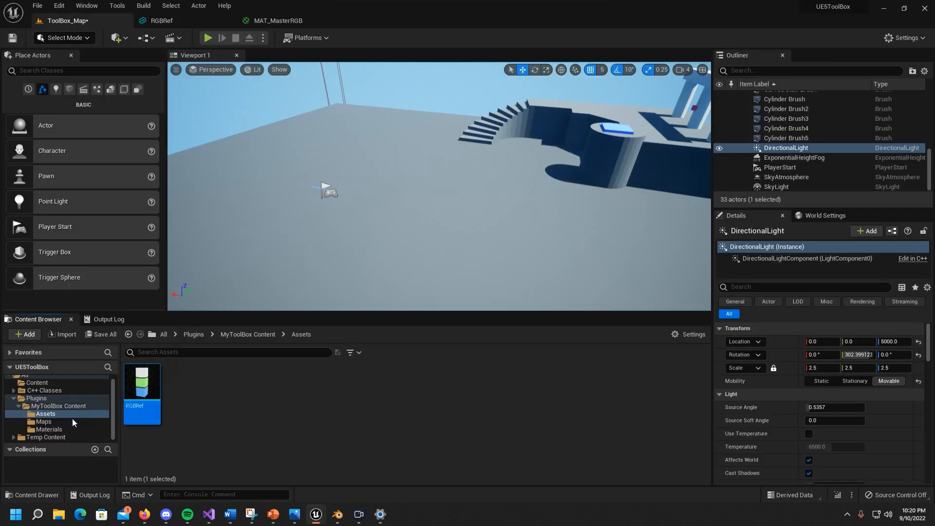
left_click(52, 429)
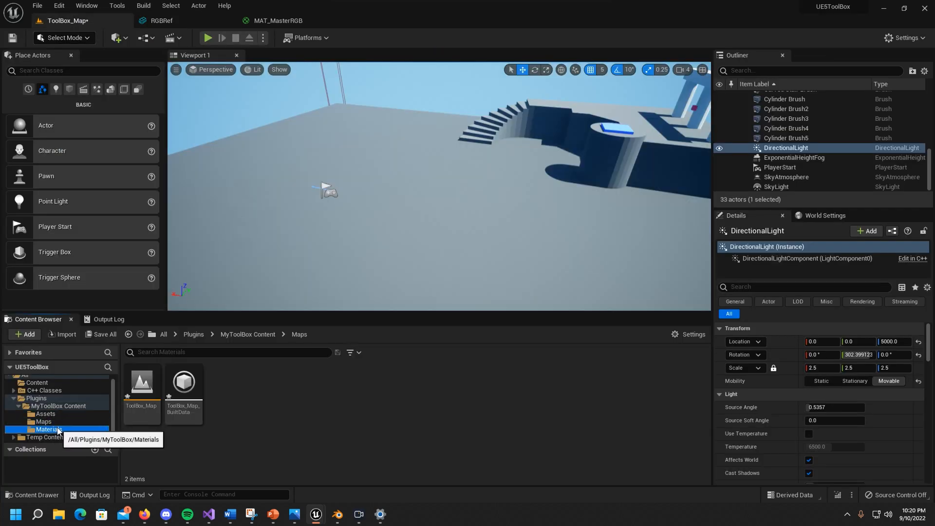
left_click(267, 19)
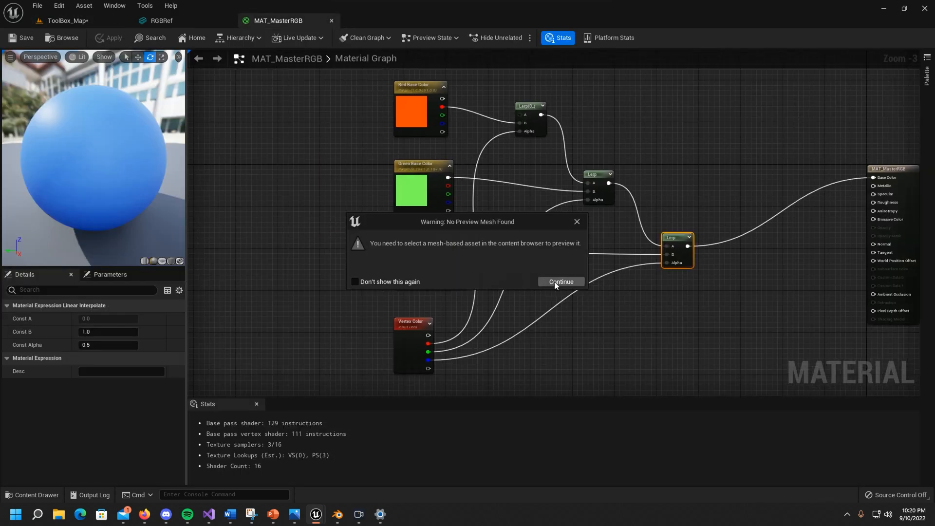
left_click(560, 281)
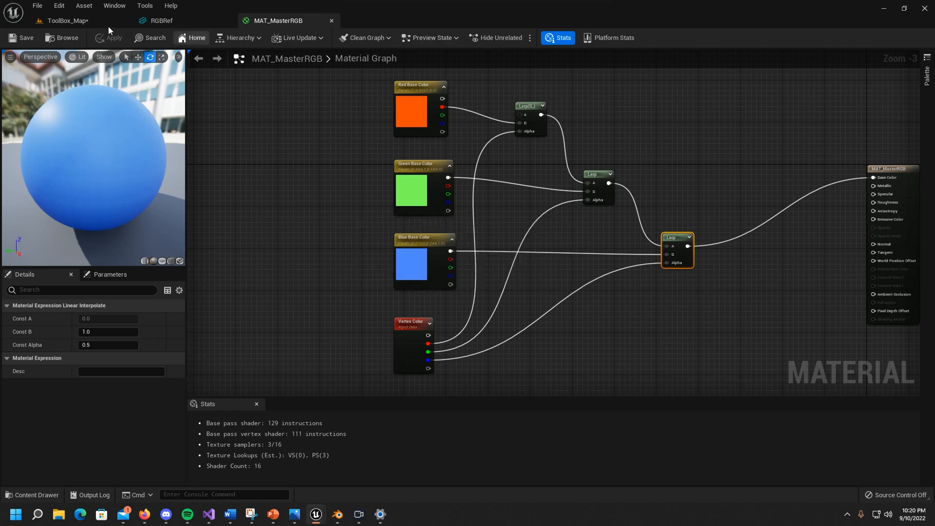
Select RGBRef in the Assets folder and use it as the preview mesh of MAT_MasterRGB, framing the whole tower.
left_click(90, 23)
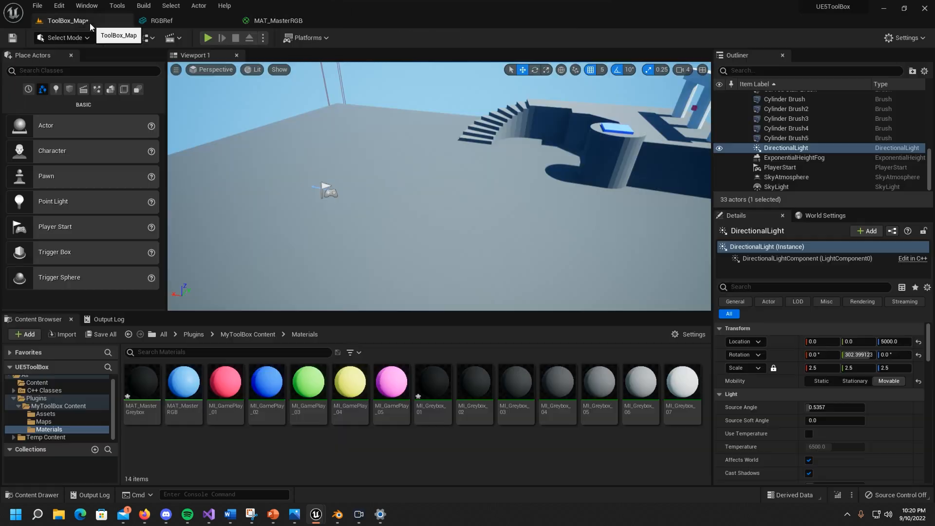
left_click(44, 413)
double_click(144, 387)
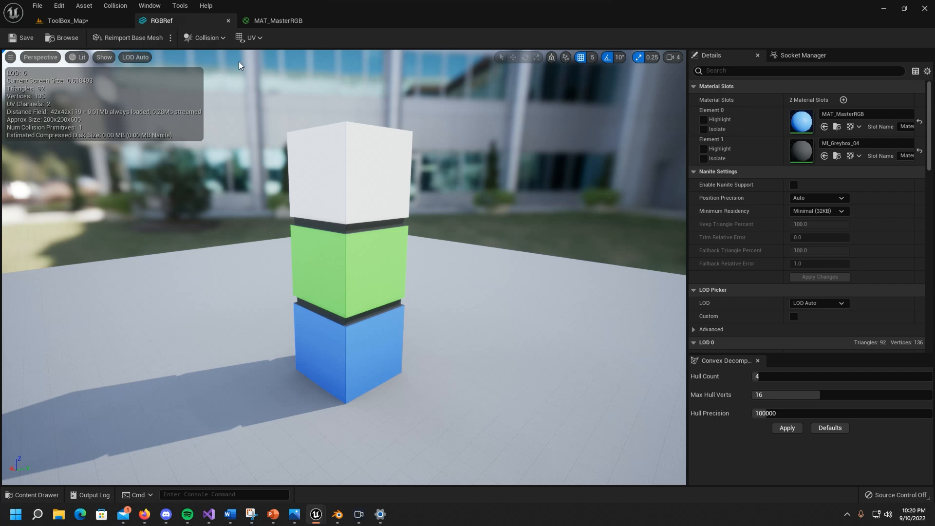
left_click(278, 21)
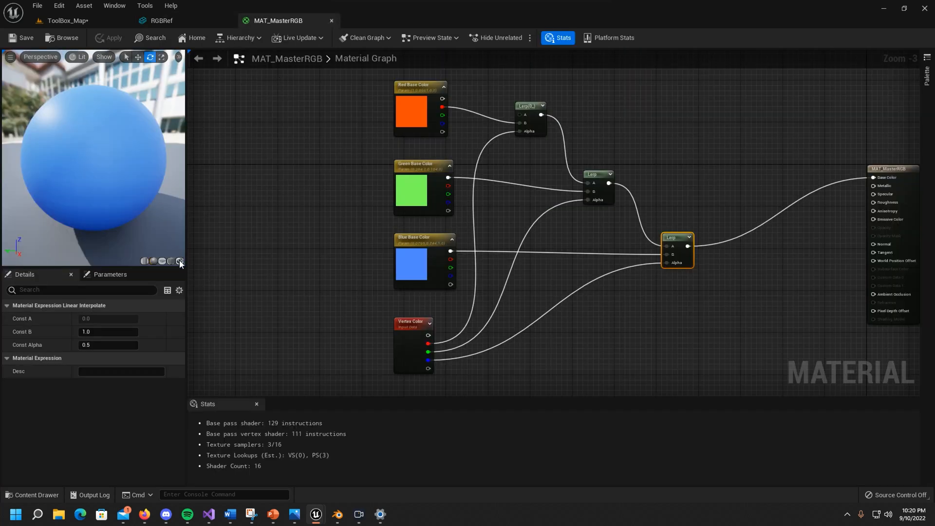
left_click(179, 261)
scroll(112, 122, "down", 5)
middle_click_drag(112, 122, 116, 64)
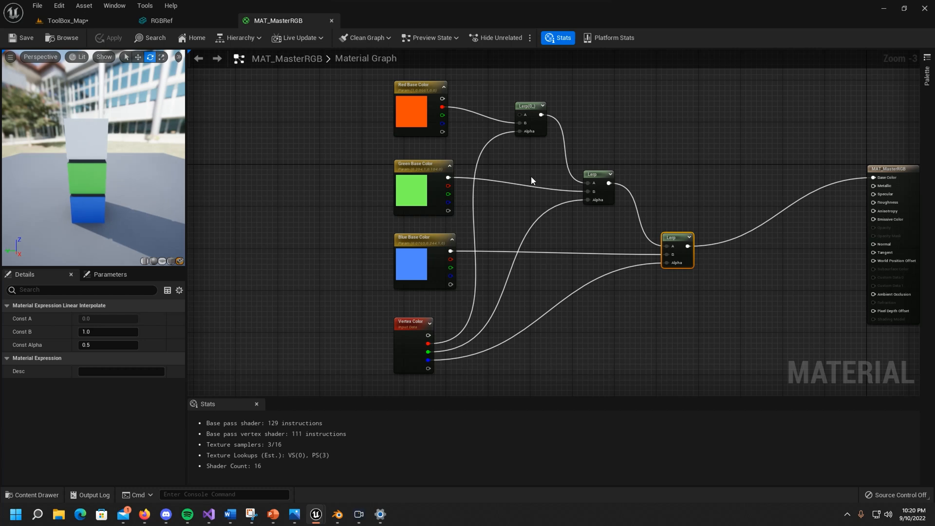
Move the Green and Blue Base Color nodes farther away from the Lerps and shift the Vertex Color node slightly down.
right_click_drag(531, 179, 556, 182)
left_click_drag(438, 185, 391, 185)
left_click_drag(436, 263, 383, 268)
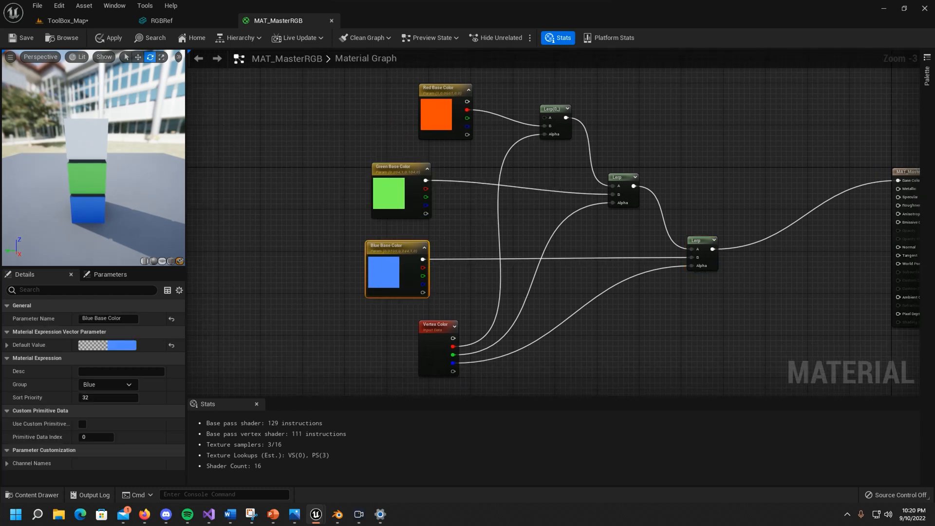
right_click_drag(467, 332, 394, 289)
left_click_drag(360, 309, 381, 324)
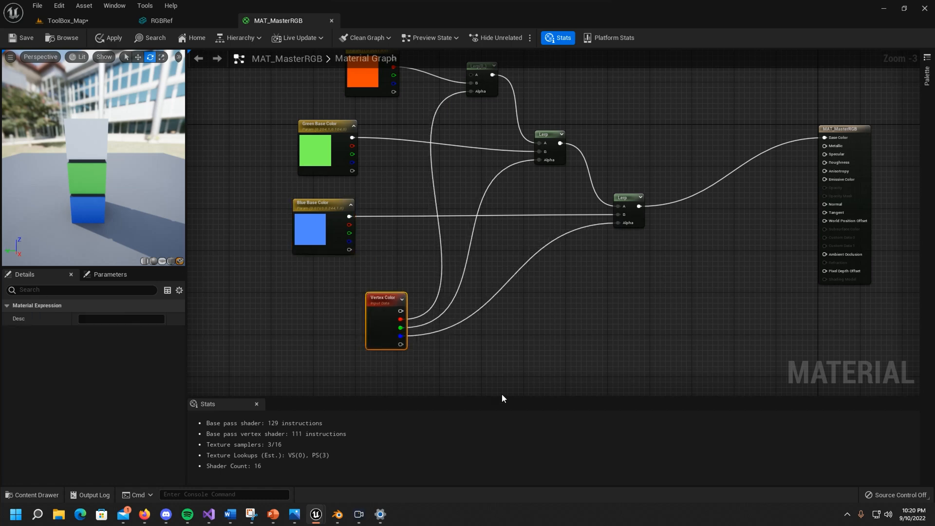
Replace the first Lerp's B connection with the full RGB output of Red Base Color instead of its red channel.
right_click_drag(430, 271, 470, 266)
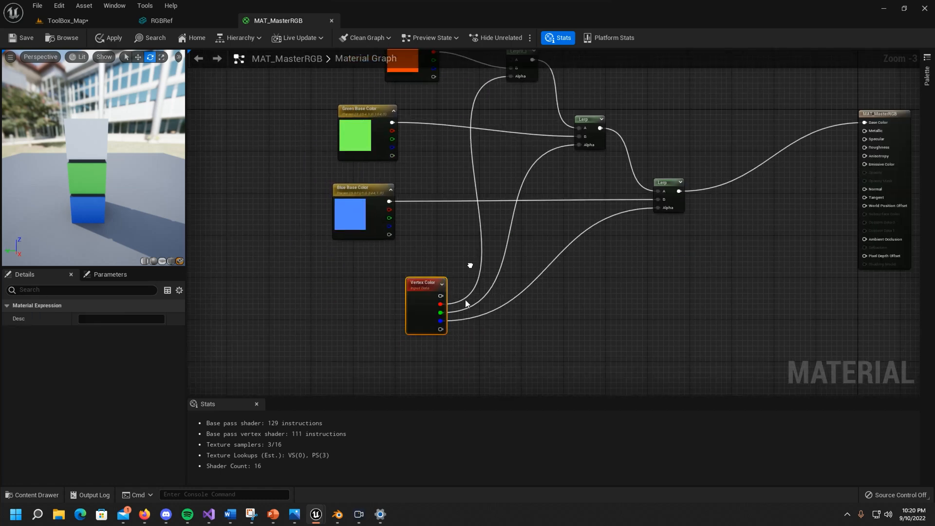
right_click_drag(519, 151, 515, 176)
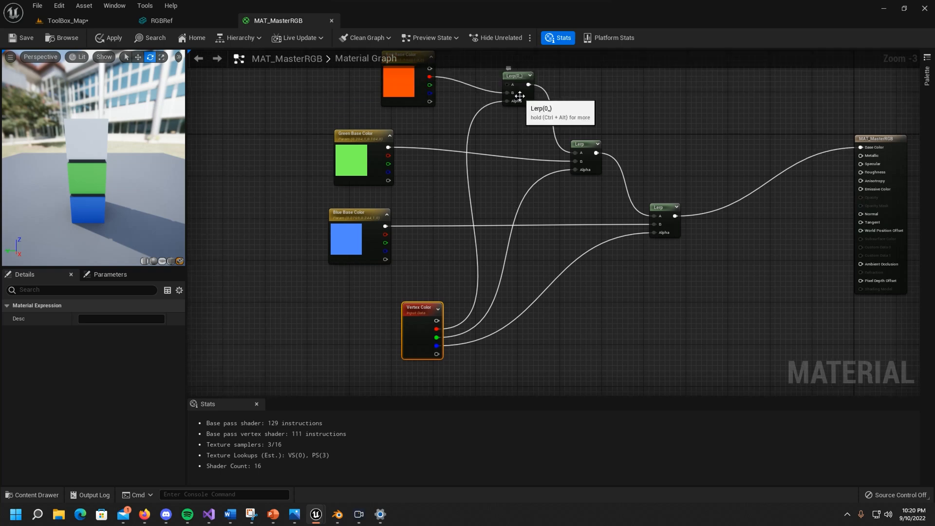
right_click_drag(455, 82, 444, 127)
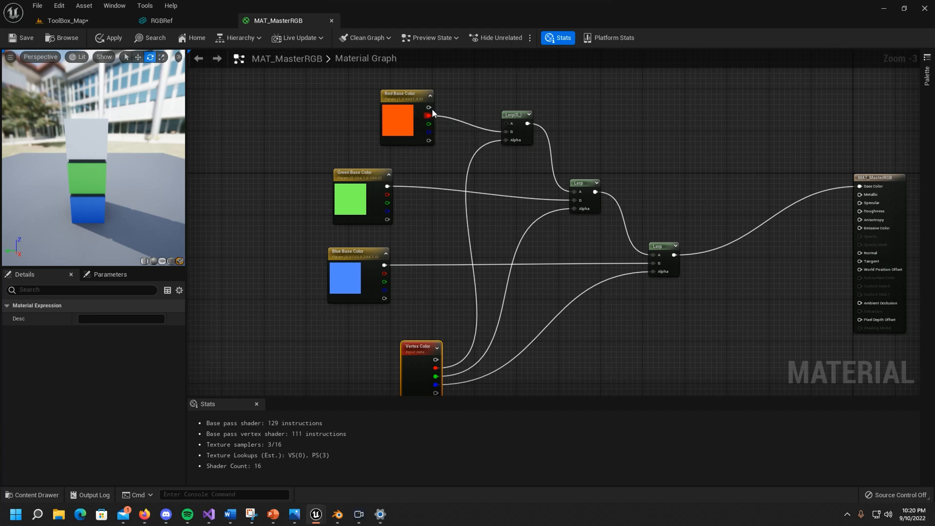
left_click_drag(428, 107, 504, 130)
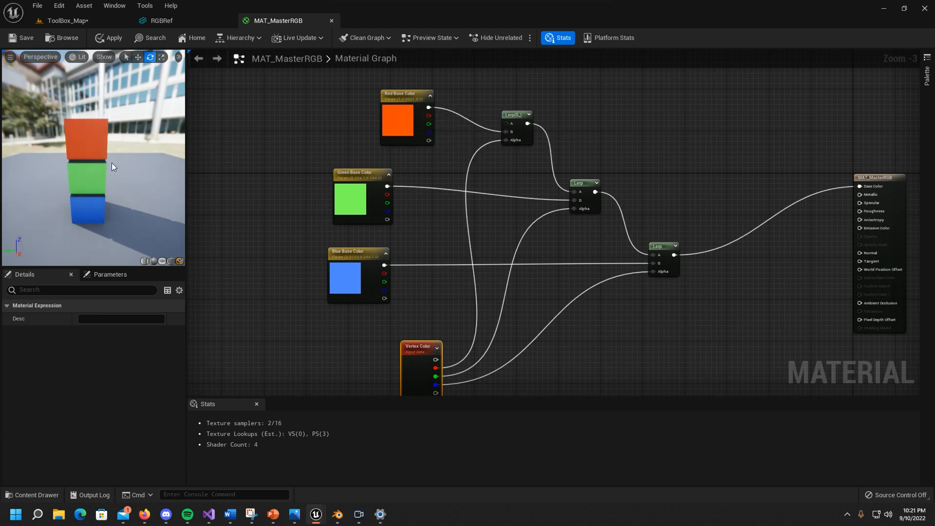
Align the Green and Blue Base Color nodes in a column under Red Base Color, with Vertex Color directly beneath them.
right_click_drag(433, 268, 475, 255)
left_click(409, 93)
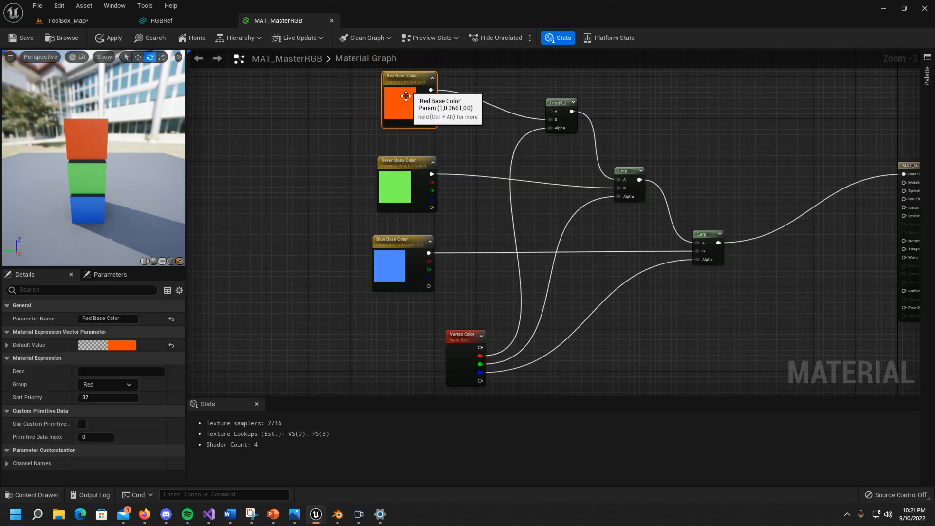
left_click_drag(408, 165, 409, 161)
left_click_drag(382, 242, 388, 237)
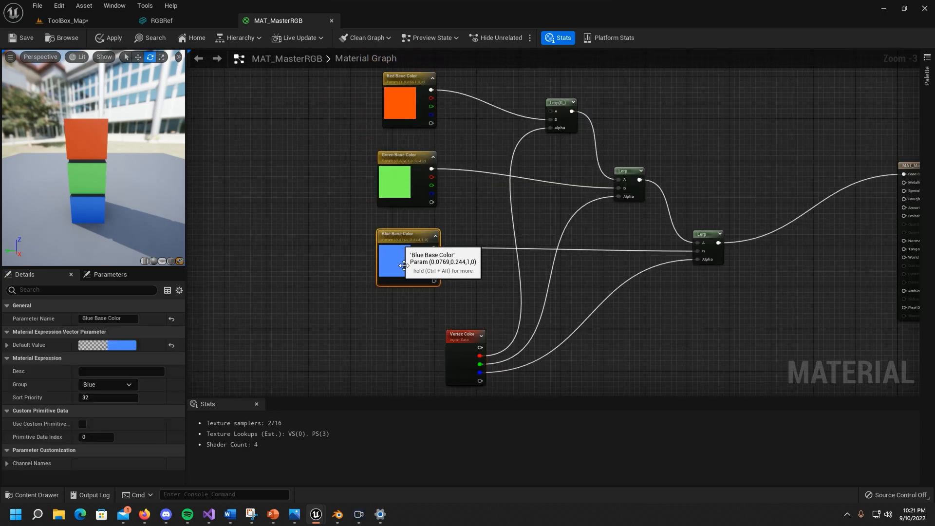
left_click_drag(458, 342, 390, 311)
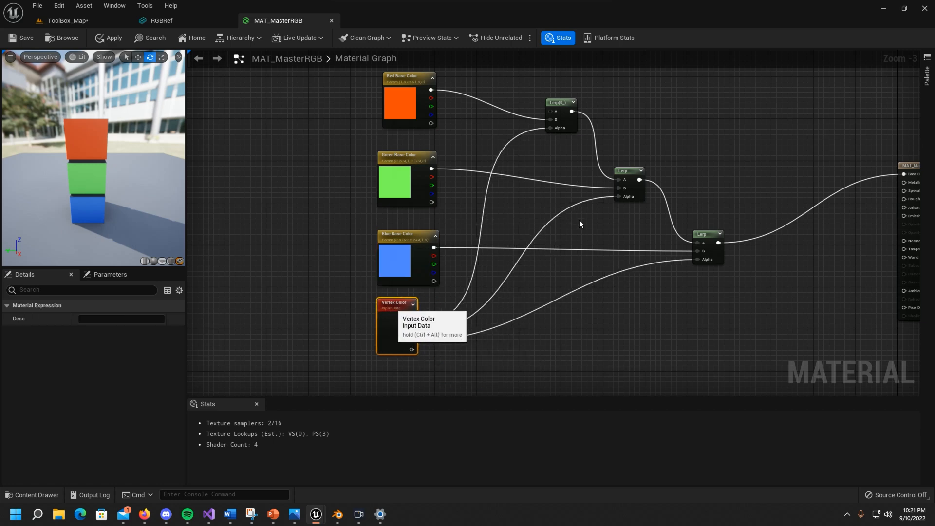
Space out the Lerp nodes diagonally, moving the third down beside Vertex Color and the first closer to Red Base Color.
right_click_drag(549, 218, 503, 222)
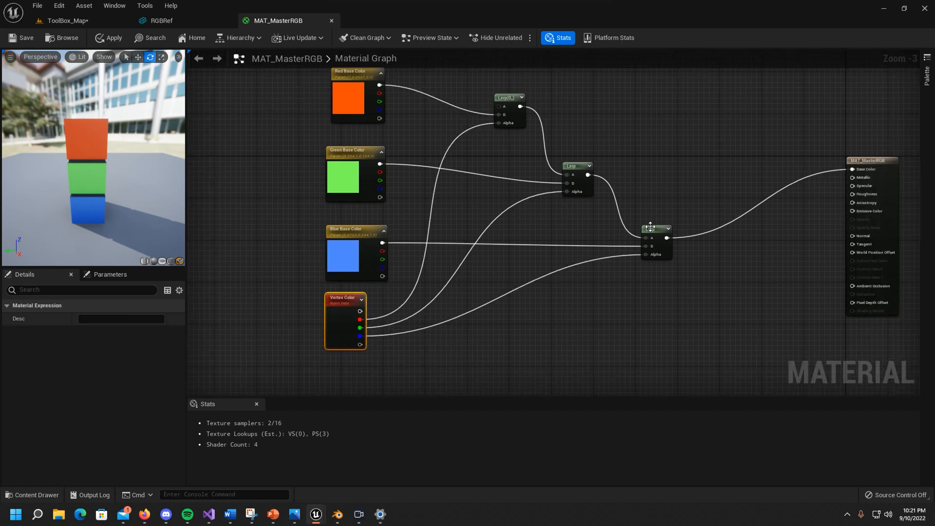
left_click_drag(649, 228, 644, 292)
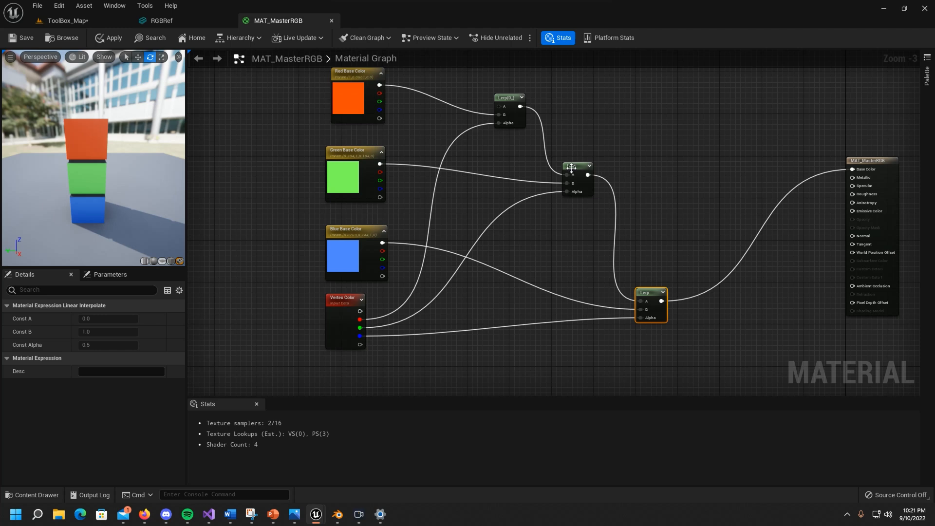
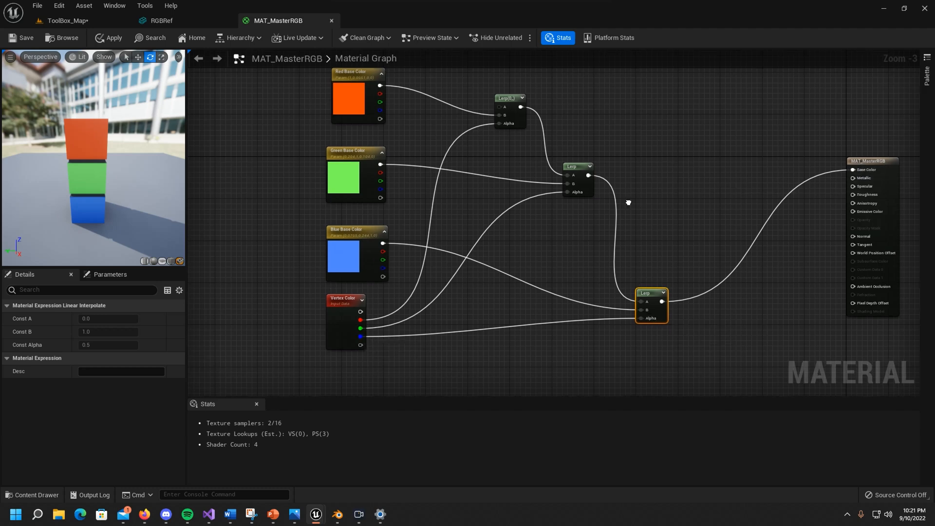
scroll(676, 206, "down", 2)
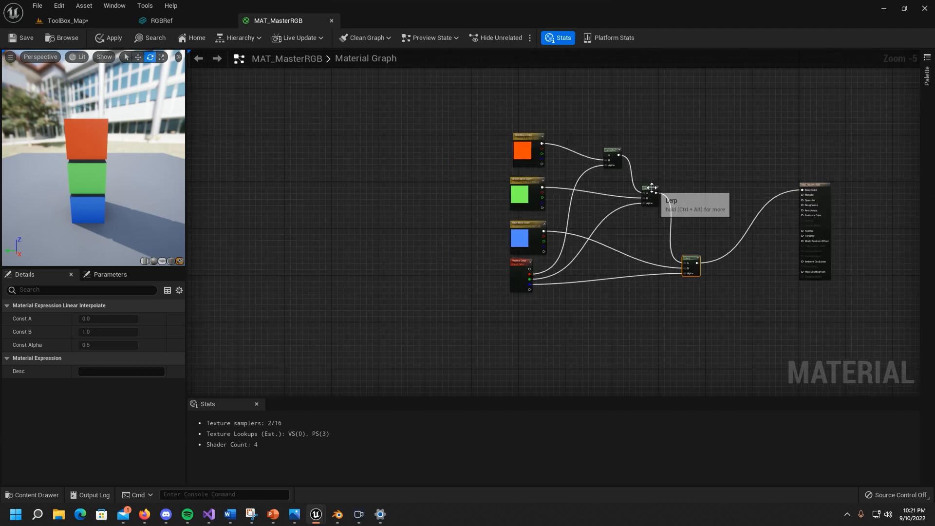
left_click_drag(651, 187, 668, 185)
mouse_move(693, 262)
left_mouse_down()
mouse_move(684, 279)
mouse_move(696, 276)
left_mouse_up()
left_click_drag(615, 152, 604, 152)
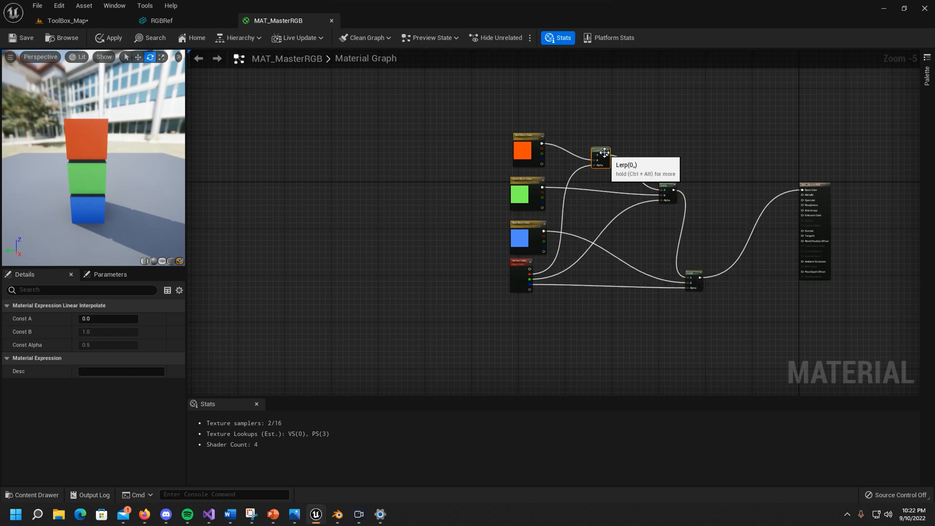
left_click_drag(667, 187, 652, 186)
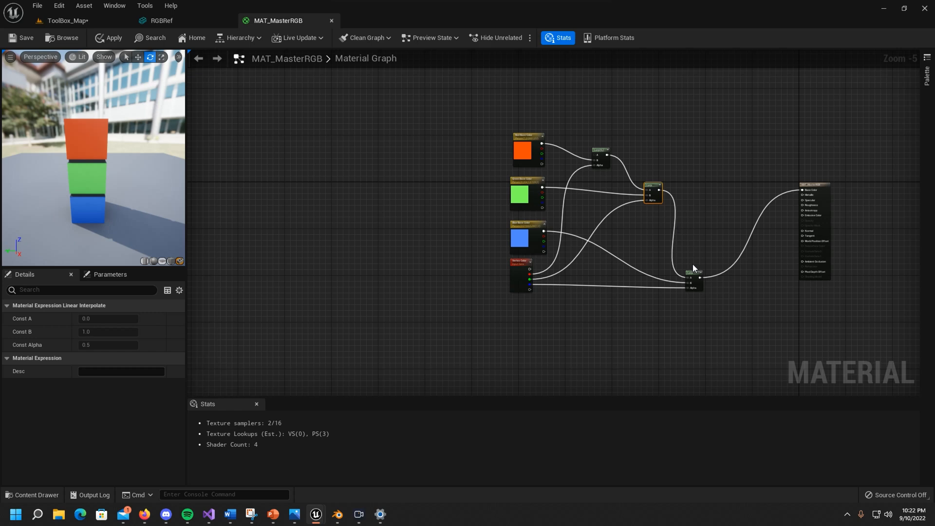
Group the color parameters, Vertex Color and three Lerp nodes in a comment box titled "Base Color".
right_click_drag(696, 163, 636, 150)
left_click_drag(553, 237, 657, 296)
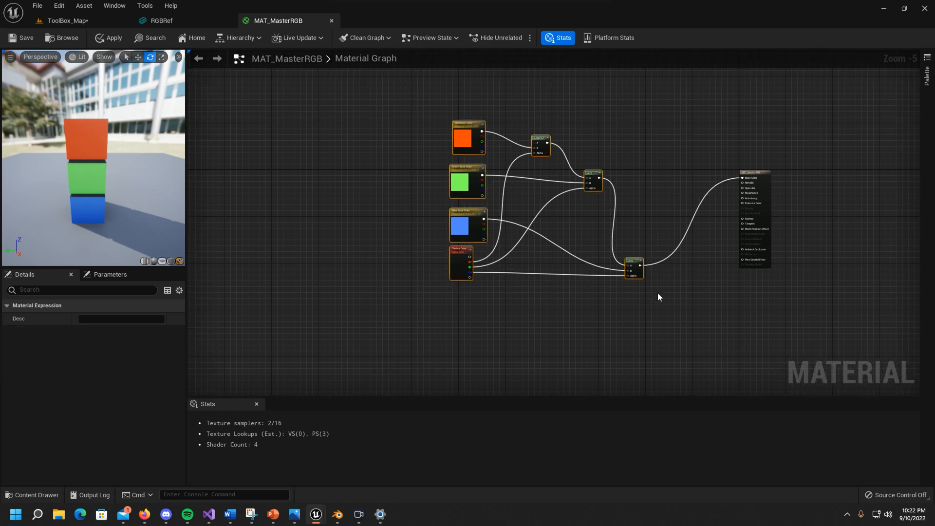
key("ctrl+c")
left_click(472, 99)
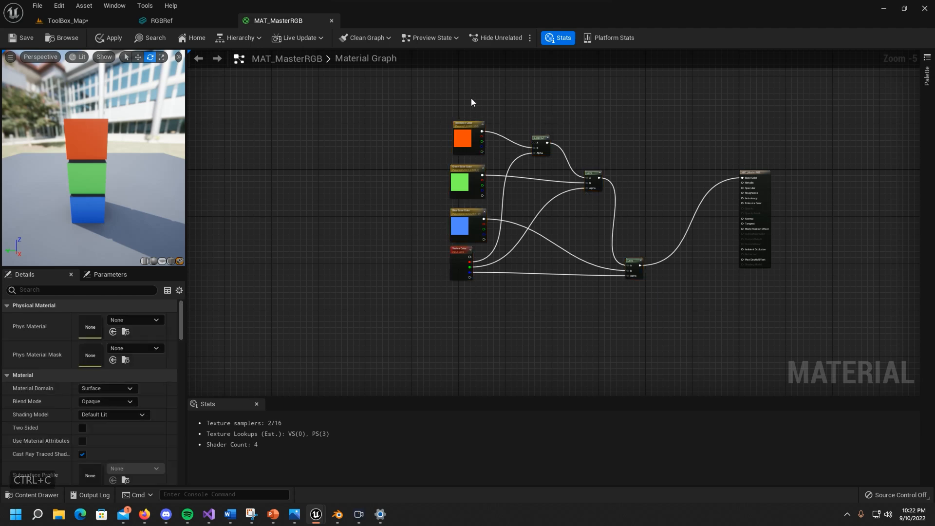
left_click_drag(419, 100, 651, 294)
key("c")
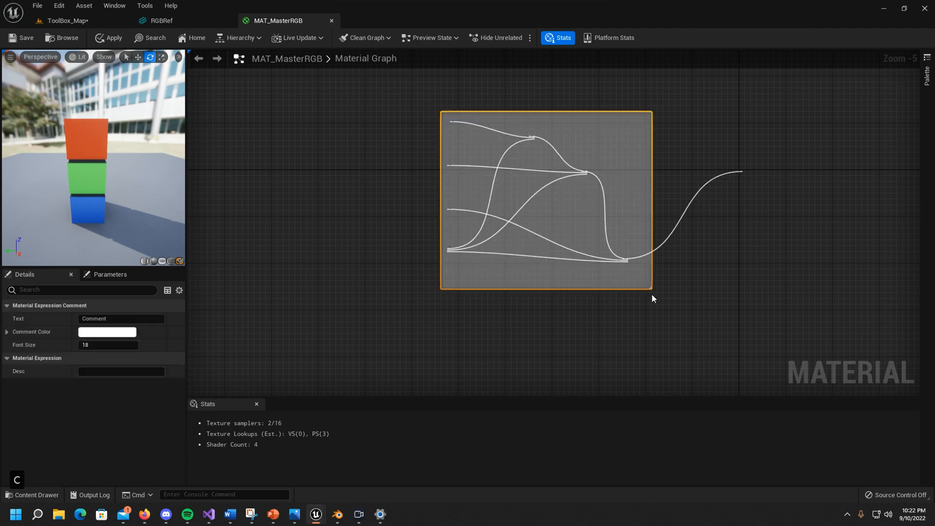
type("Base Color")
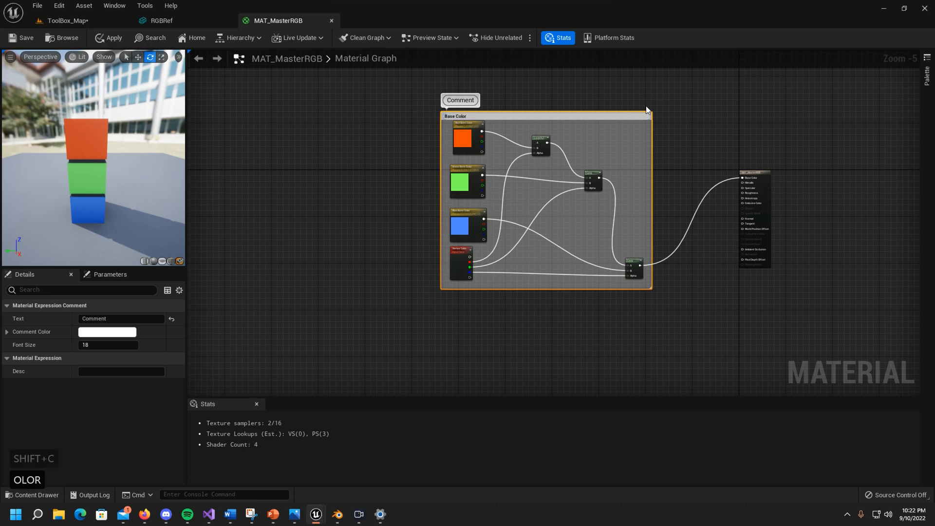
key("Return")
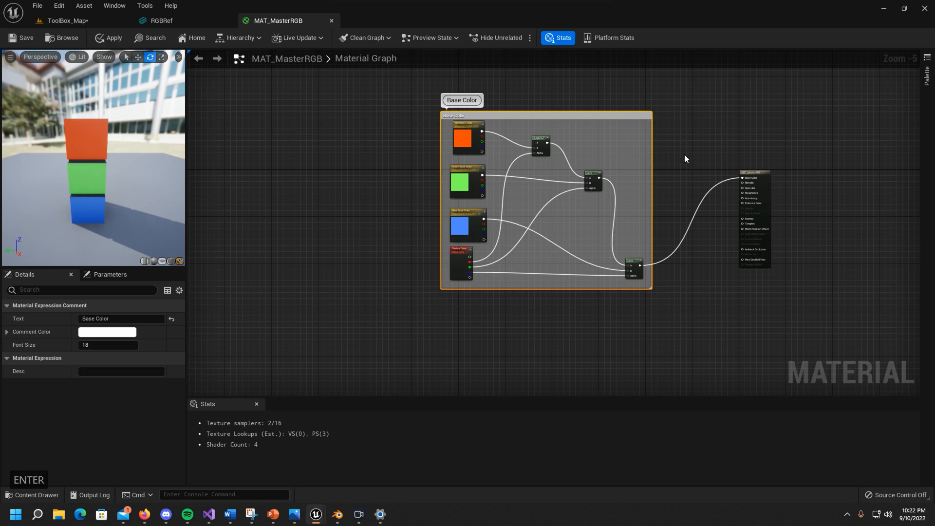
Set the Base Color comment box's color to a light turquoise.
left_click(127, 332)
left_click(151, 335)
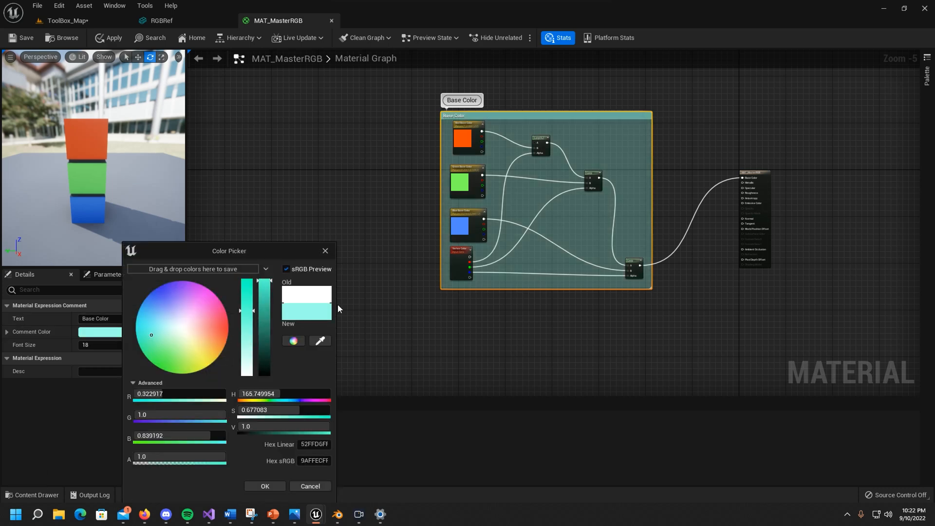
left_click(387, 171)
Move the Base Color comment group up and away from the material output node, and shift the output node slightly down.
left_click_drag(510, 116, 509, 102)
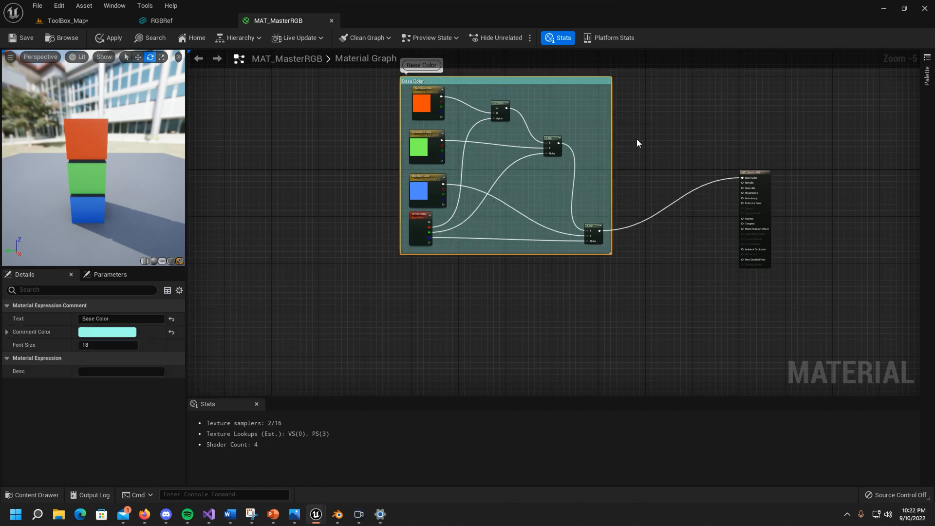
right_click_drag(480, 103, 495, 186)
left_click_drag(521, 165, 508, 66)
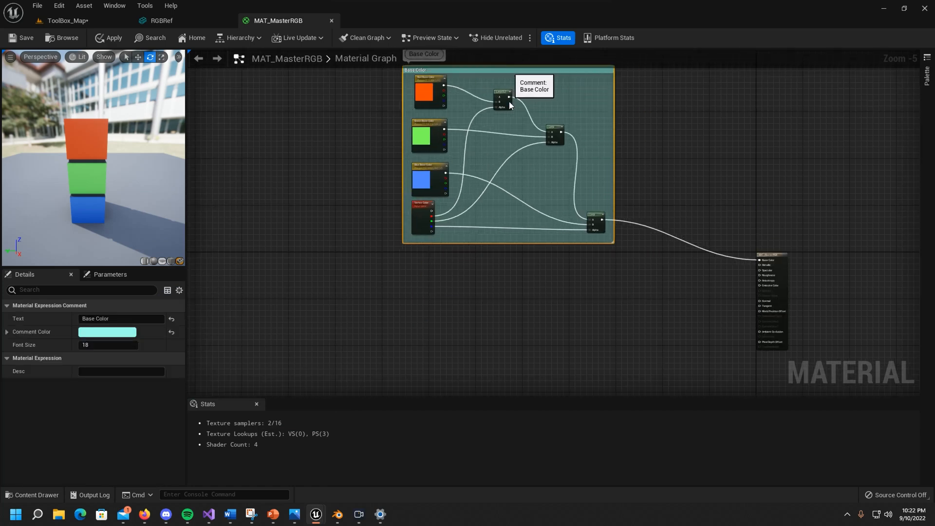
right_click_drag(563, 299, 590, 236)
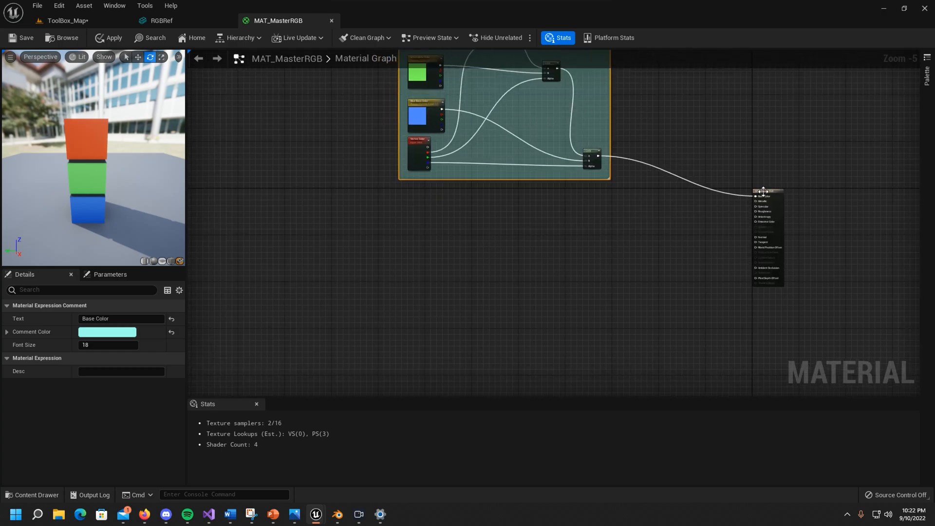
left_click_drag(768, 194, 773, 220)
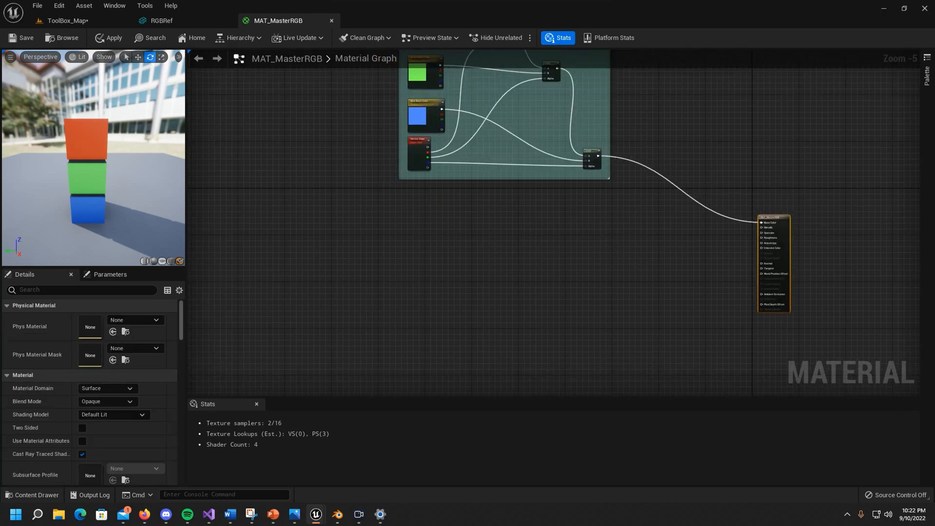
Add a ScalarParameter node in the empty graph area below the Base Color comment box.
right_click_drag(772, 220, 741, 116)
right_click_drag(572, 204, 565, 267)
scroll(541, 282, "up", 2)
right_click_drag(498, 120, 557, 219)
right_click_drag(395, 210, 416, 200)
scroll(378, 219, "down", 2)
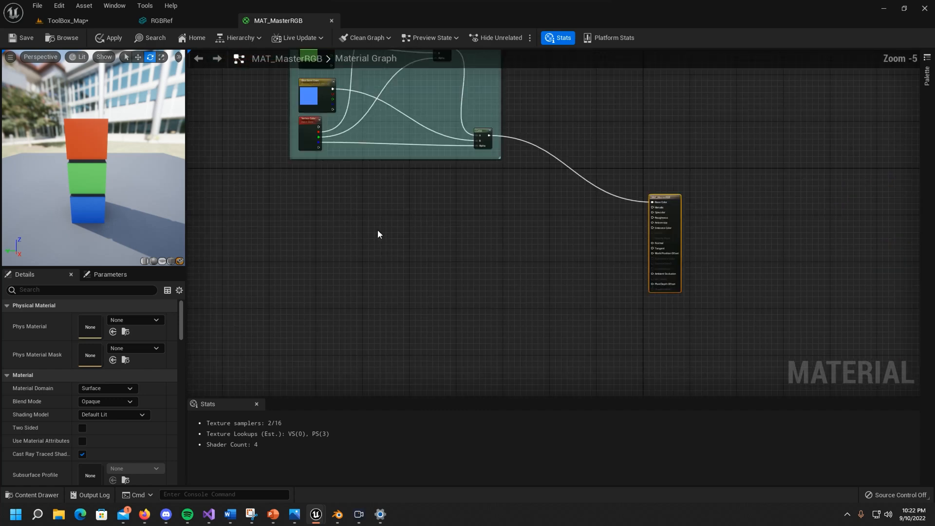
right_click(378, 229)
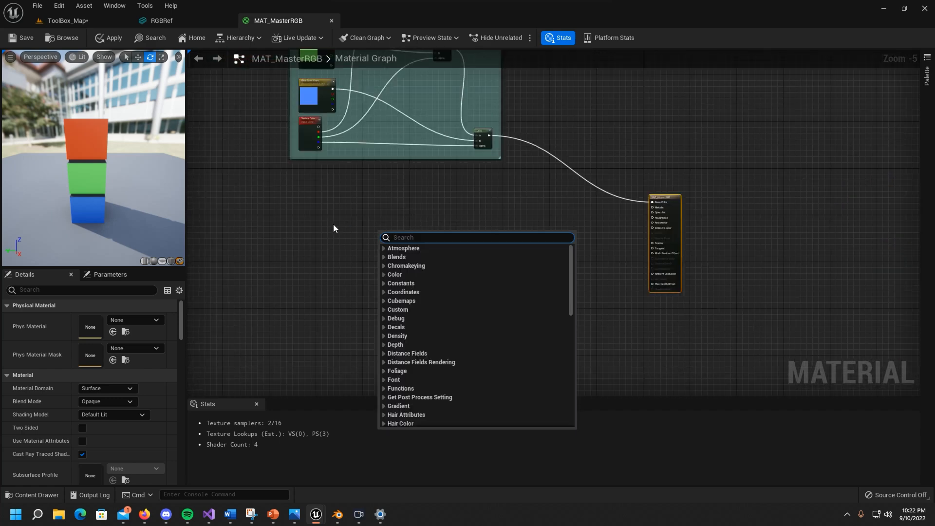
type("scal")
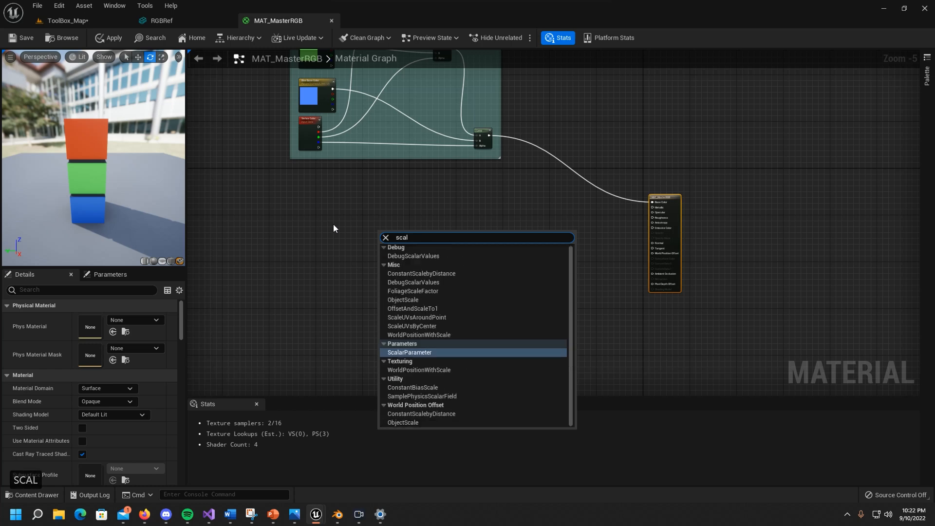
left_click(429, 353)
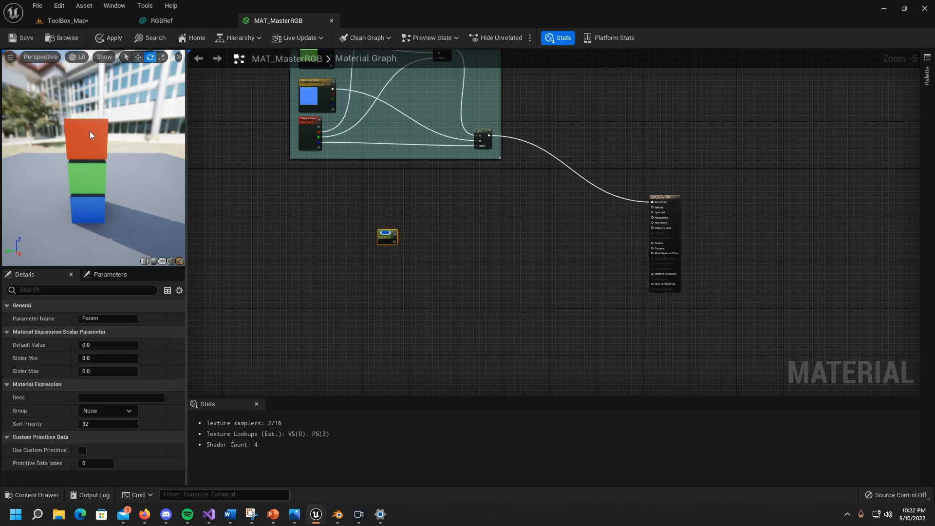
scroll(421, 227, "up", 2)
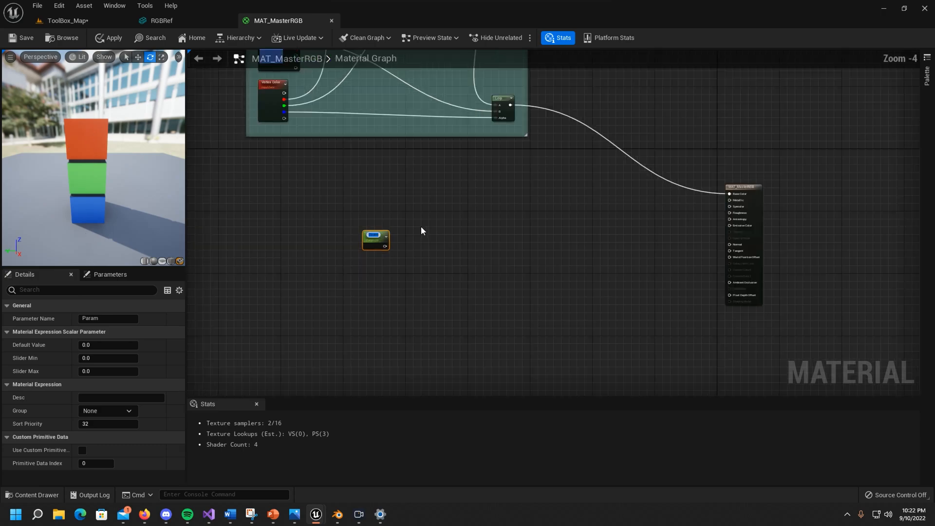
left_click_drag(433, 255, 322, 208)
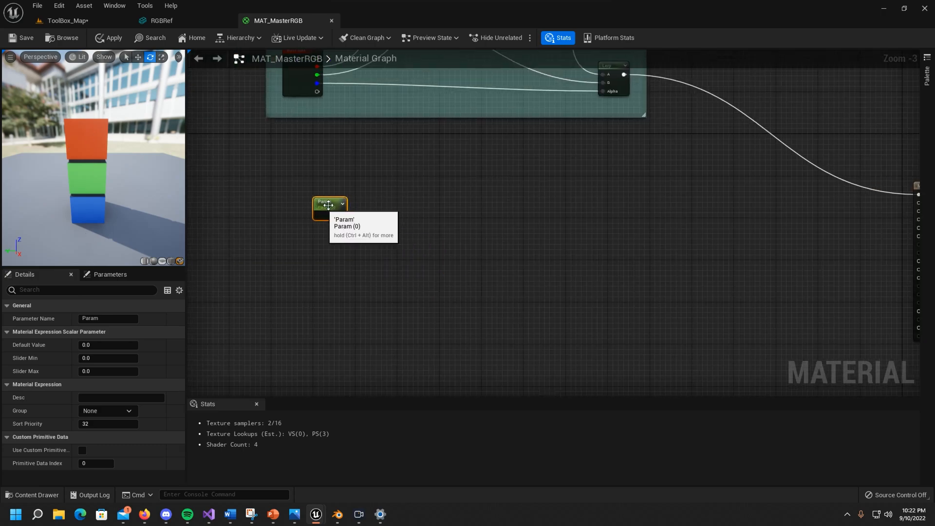
Set the new scalar parameter's Slider Max to 1.
left_click(81, 371)
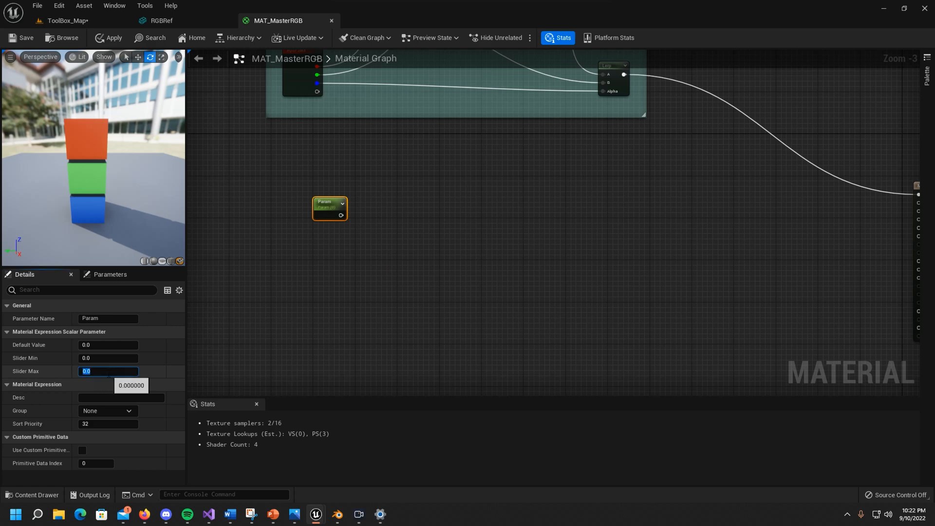
type("1")
left_click(107, 319)
right_click_drag(393, 259, 326, 278)
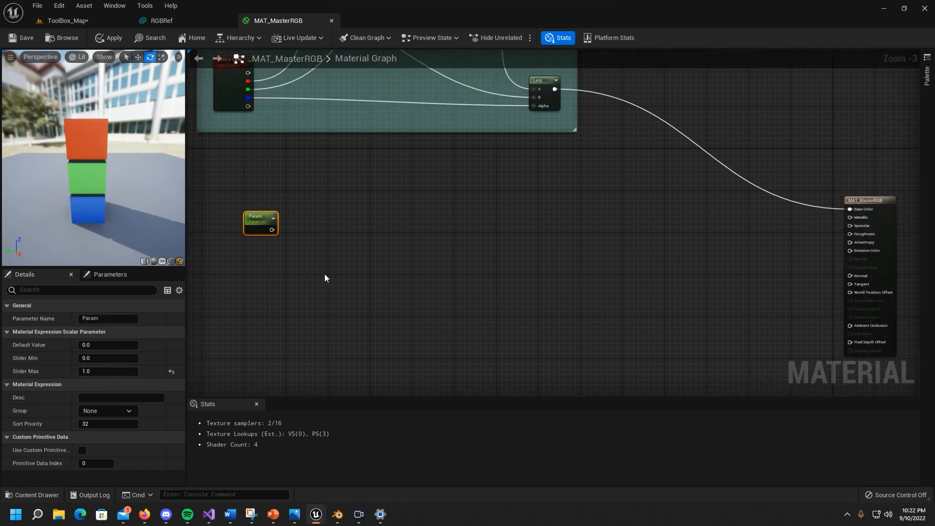
Name the scalar parameter "Red Metallic" and assign it to the Red group.
left_click(105, 319)
type("Meta")
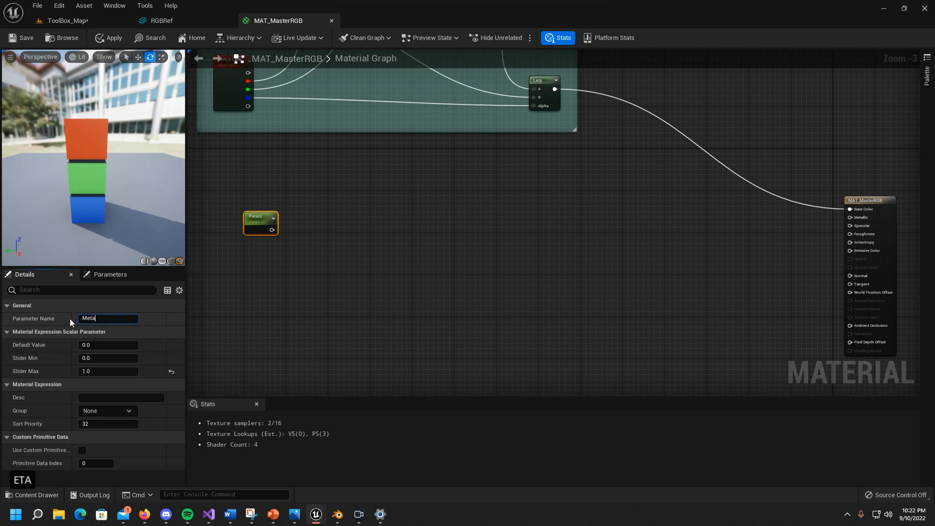
type("llic")
key("Left")
key("Left")
key("Left")
key("Left")
key("Left")
key("Left")
key("Left")
key("Left")
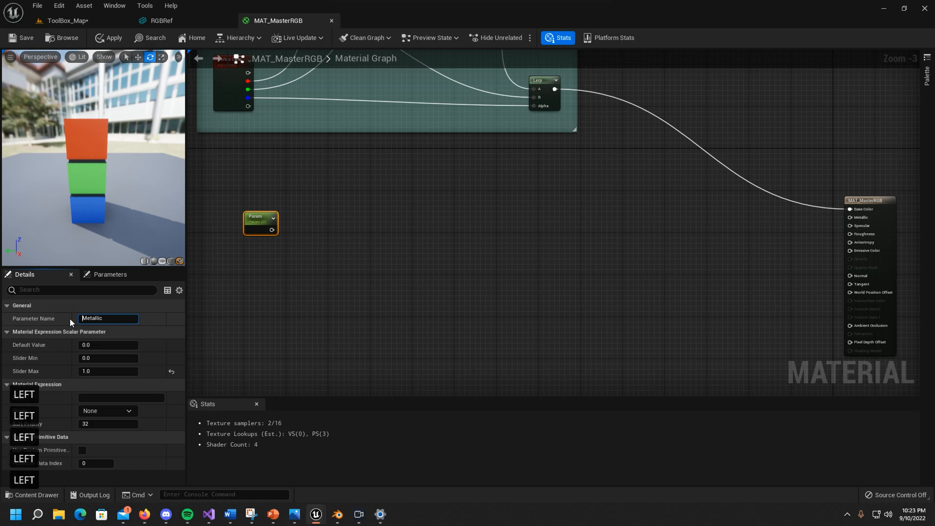
type("Red")
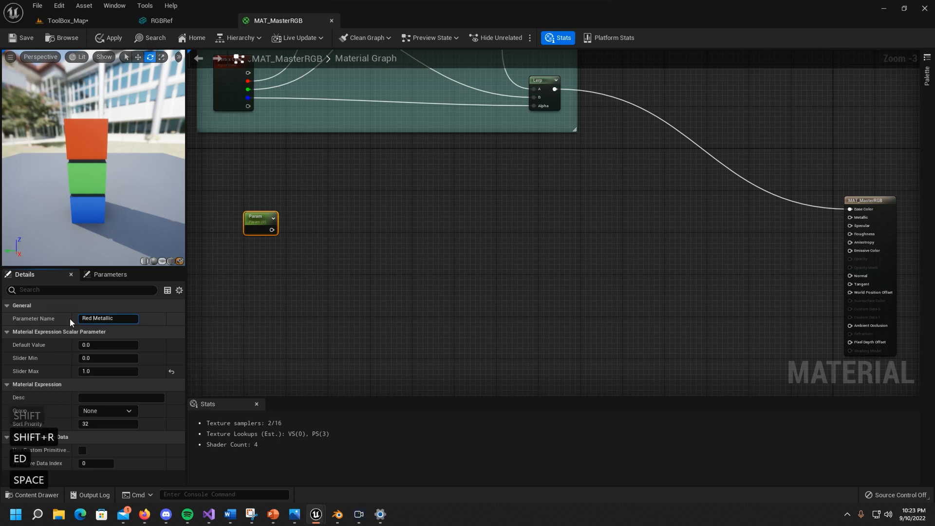
left_click(129, 412)
left_click(86, 442)
left_click(303, 300)
left_click(263, 223)
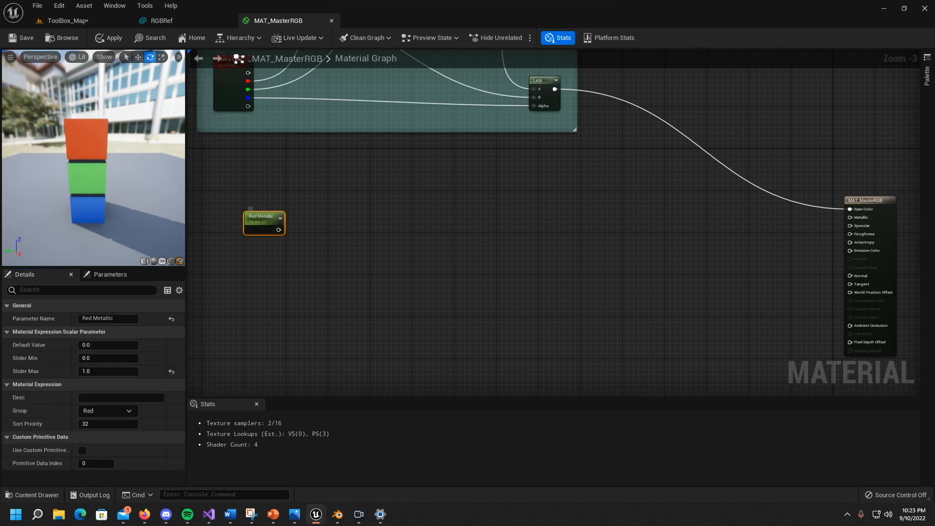
Duplicate the Red Metallic parameter twice and stack the three nodes in a column.
right_click_drag(263, 223, 337, 225)
key("ctrl+c")
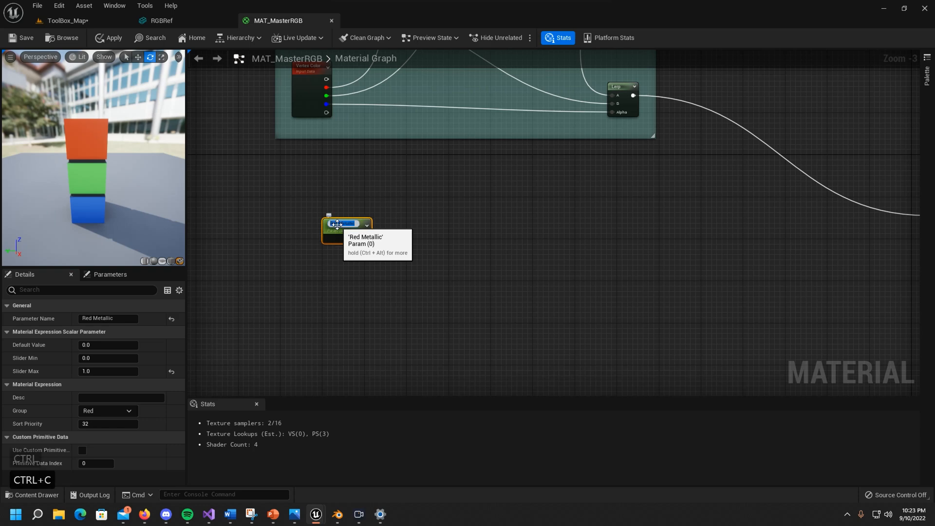
key("ctrl+v")
left_click_drag(334, 236, 334, 249)
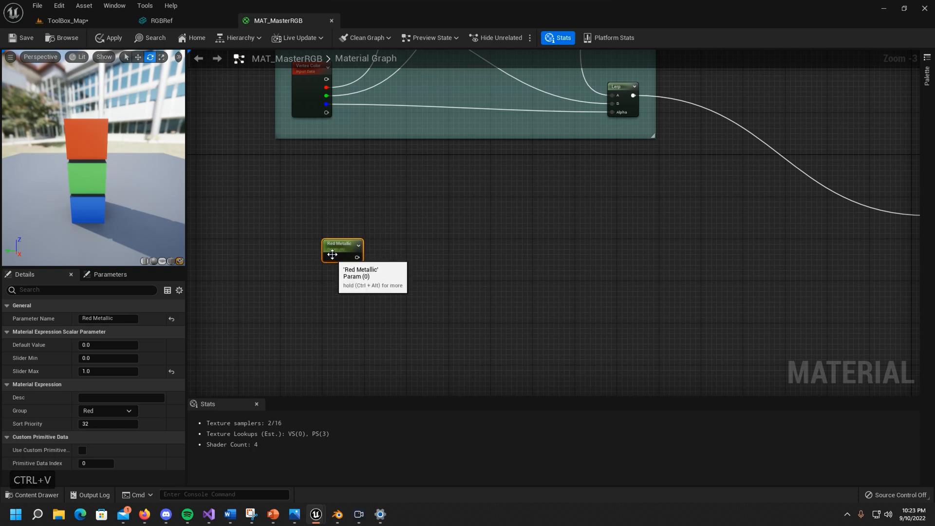
key("ctrl+c")
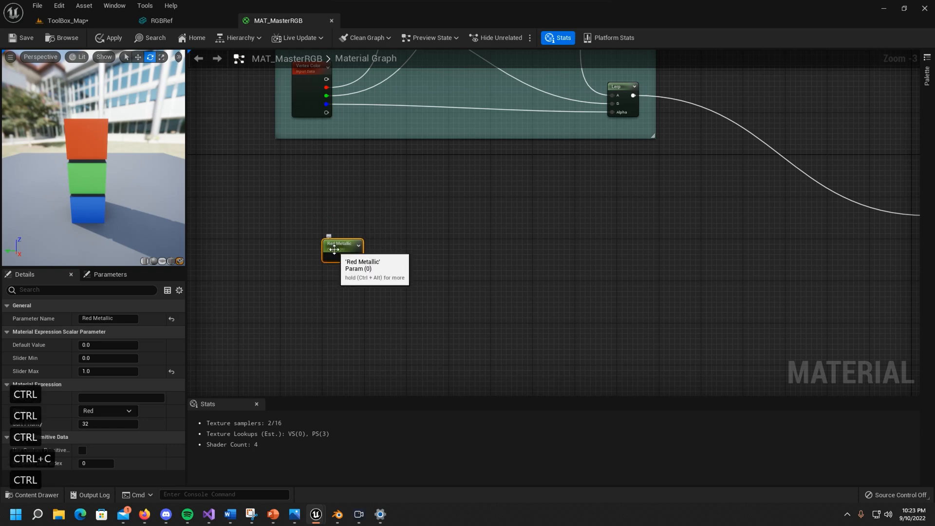
key("ctrl+v")
left_click_drag(351, 261, 344, 281)
left_click(343, 281)
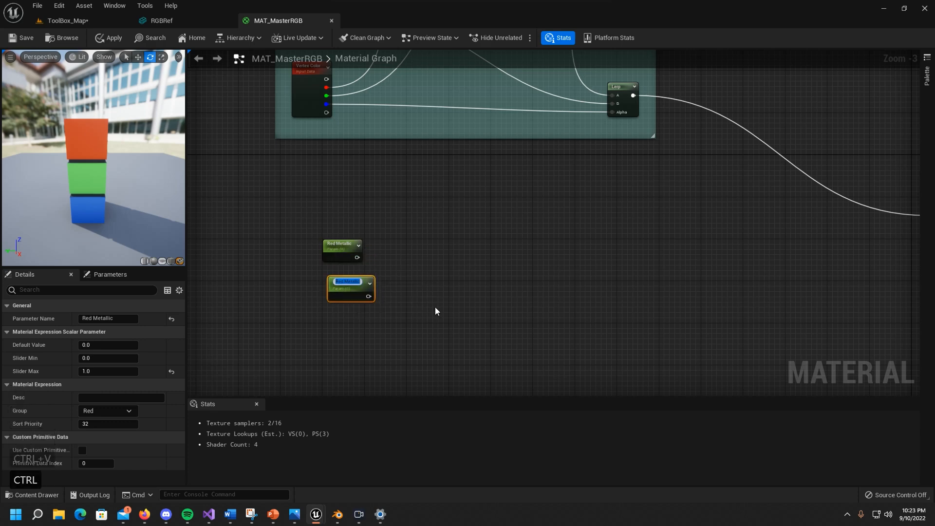
key("ctrl+v")
left_click(414, 328)
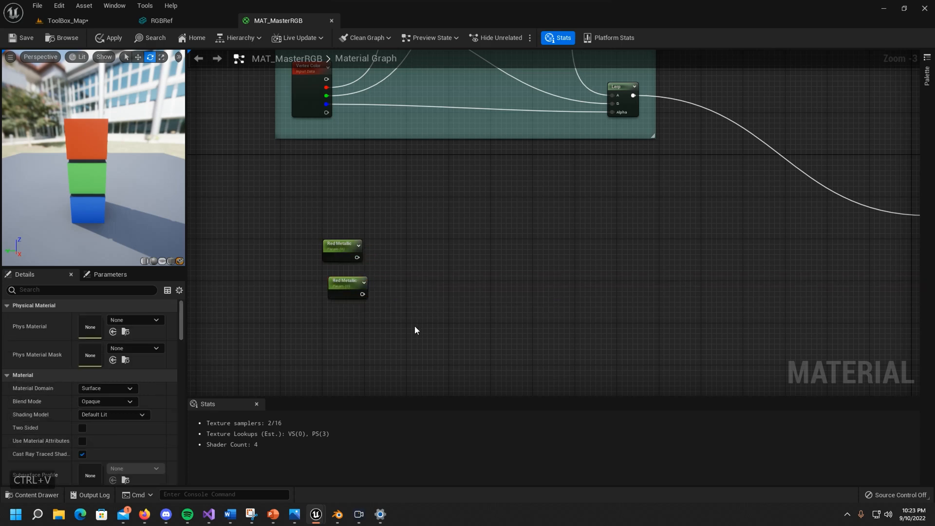
key("ctrl+v")
left_click_drag(370, 329, 344, 320)
left_click_drag(344, 286, 333, 280)
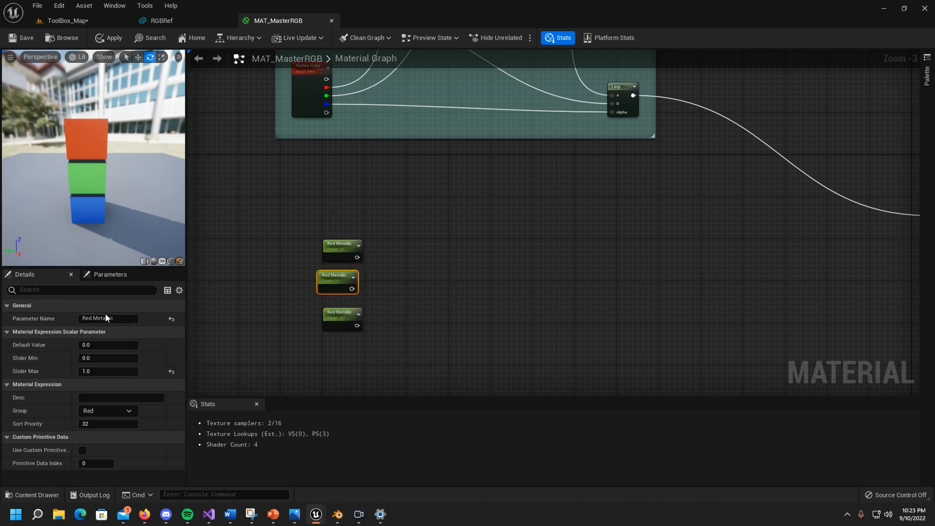
Rename the middle Red Metallic copy to "Green Metallic" and assign it to the Green group.
left_click_drag(91, 319, 56, 321)
type("Green")
left_click(107, 411)
left_click(135, 412)
left_click(98, 429)
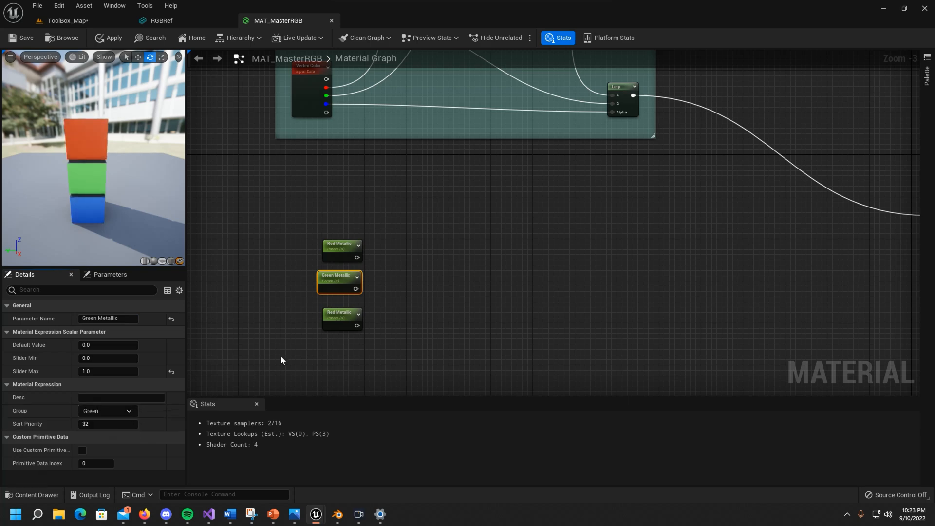
Rename the lowest Red Metallic copy to "Blue Metallic" and assign it to the Blue group.
left_click(339, 327)
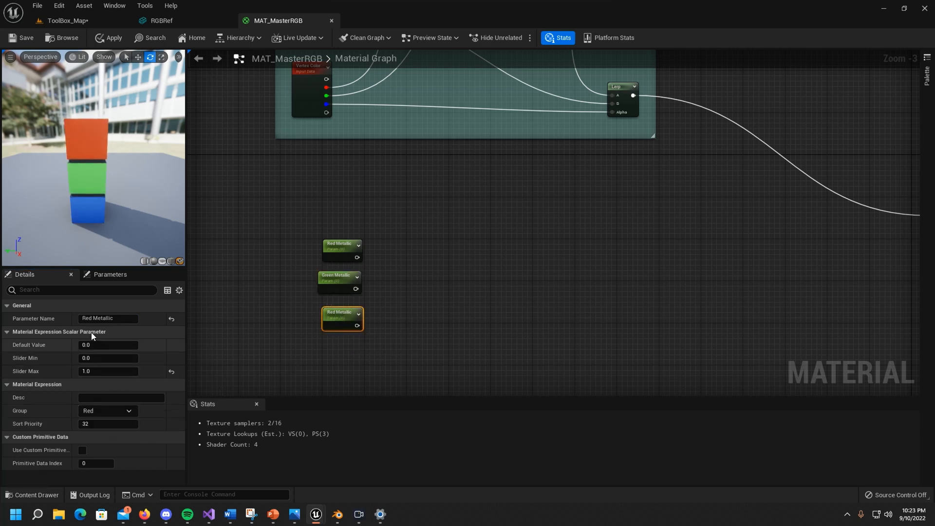
left_click_drag(93, 318, 76, 319)
type("Blue")
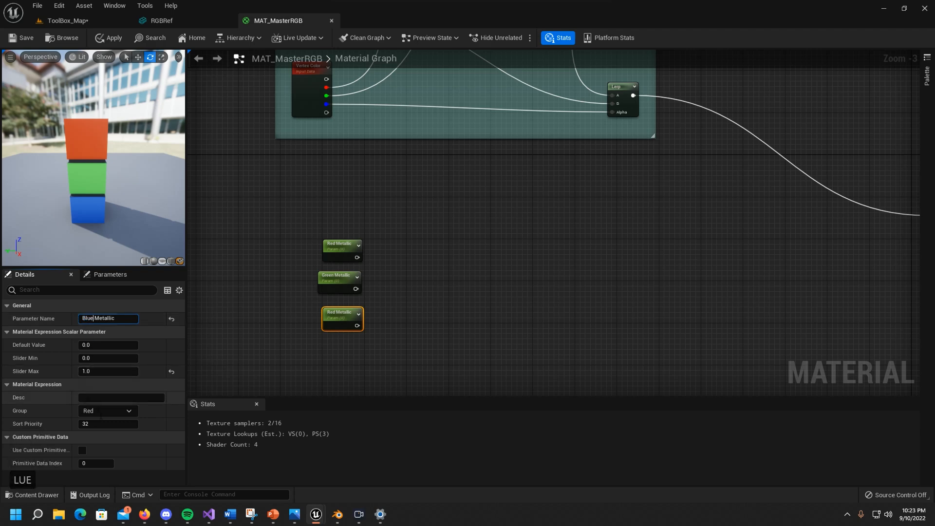
left_click(129, 411)
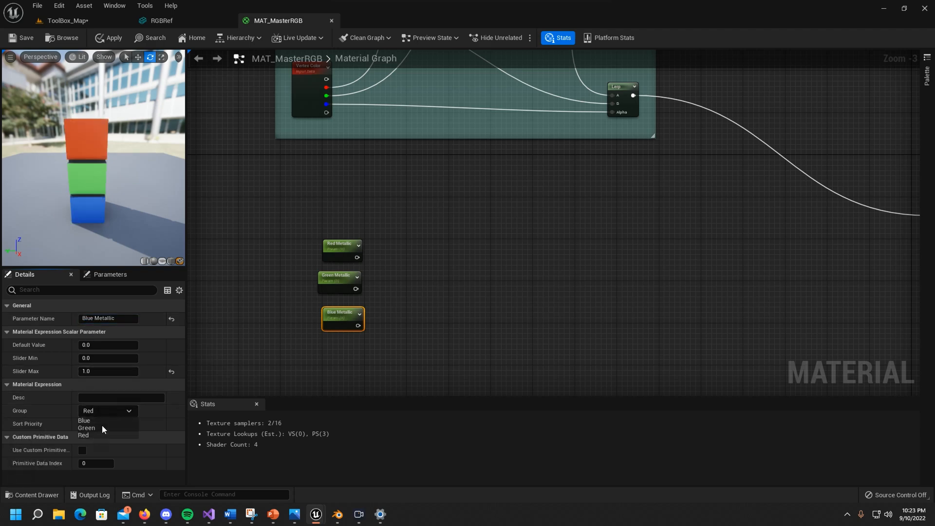
left_click(83, 420)
left_click(458, 274)
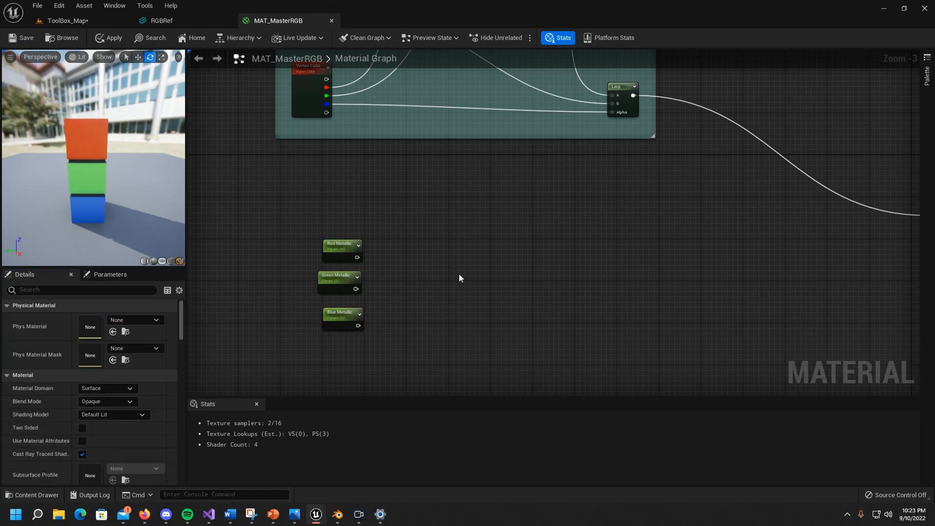
Move the three Metallic parameters together to just below the Base Color comment box, in line with the Vertex Color node.
right_click_drag(461, 265, 376, 250)
scroll(332, 246, "down", 1)
left_click_drag(237, 215, 325, 321)
left_click_drag(288, 245, 370, 203)
right_click_drag(482, 238, 388, 250)
scroll(388, 249, "up", 1)
right_click_drag(310, 243, 539, 278)
left_click_drag(426, 266, 306, 268)
Copy the three Lerp nodes inside the Base Color comment box.
right_click_drag(471, 210, 440, 280)
scroll(441, 281, "down", 3)
right_click_drag(448, 234, 443, 246)
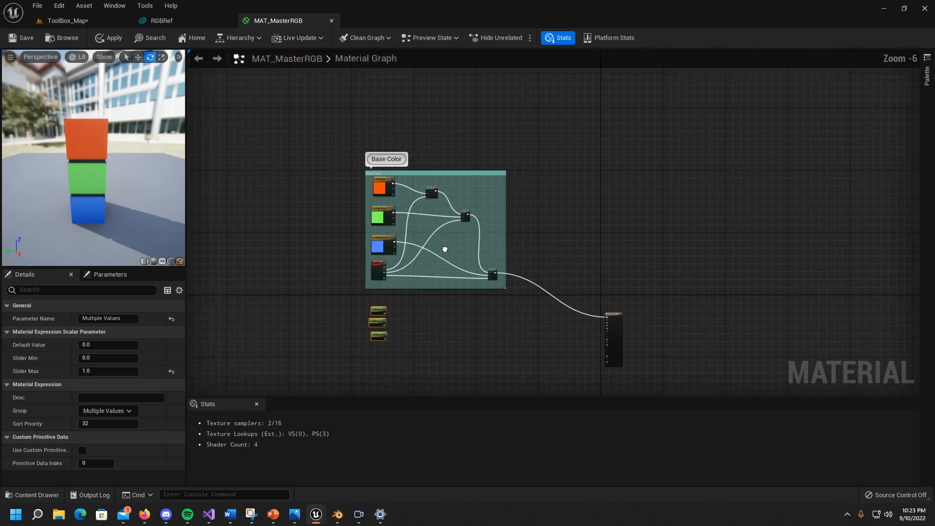
scroll(439, 236, "up", 1)
left_click_drag(398, 160, 526, 299)
key("ctrl+c")
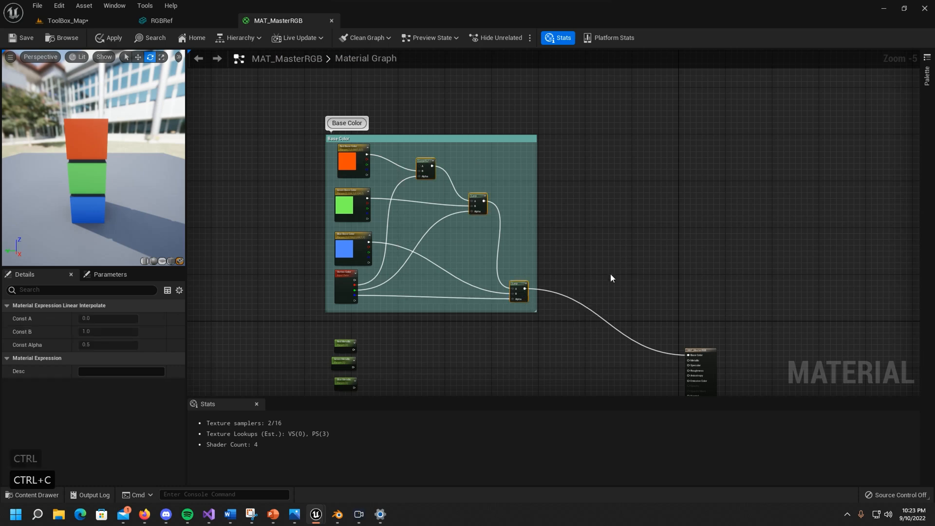
Paste the three Lerp copies beside the Metallic parameters and place a copy of the Base Color section's Vertex Color node below those parameters.
right_click_drag(612, 237, 596, 111)
left_click(433, 264)
key("ctrl+v")
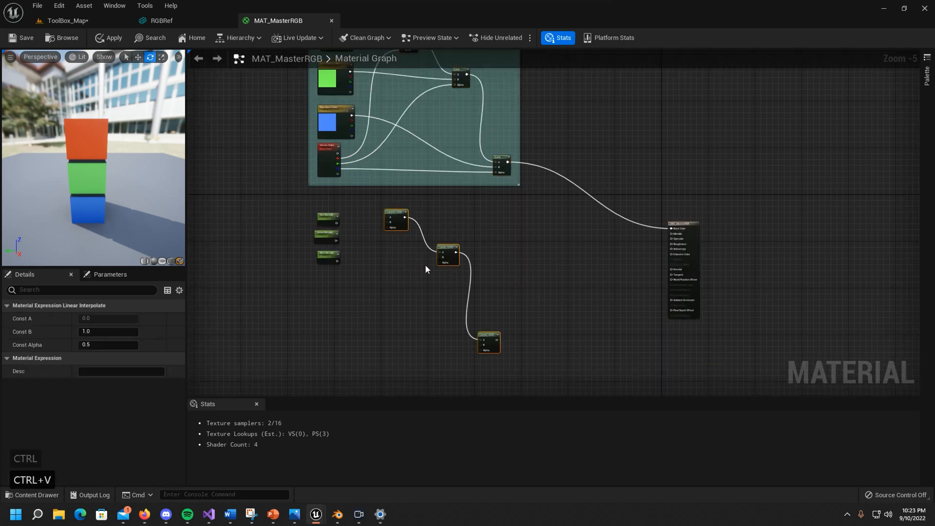
right_click_drag(335, 167, 358, 177)
left_click(344, 166)
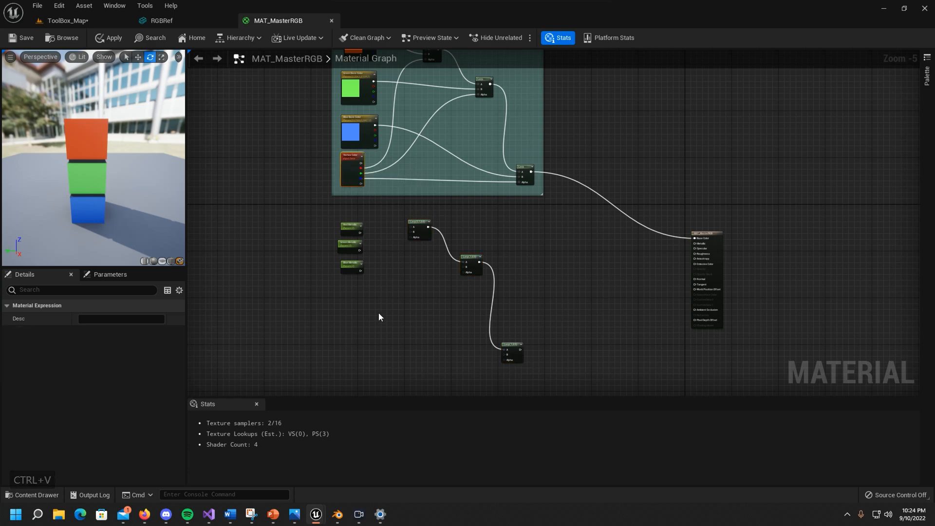
key("ctrl+v")
left_click_drag(388, 321, 343, 323)
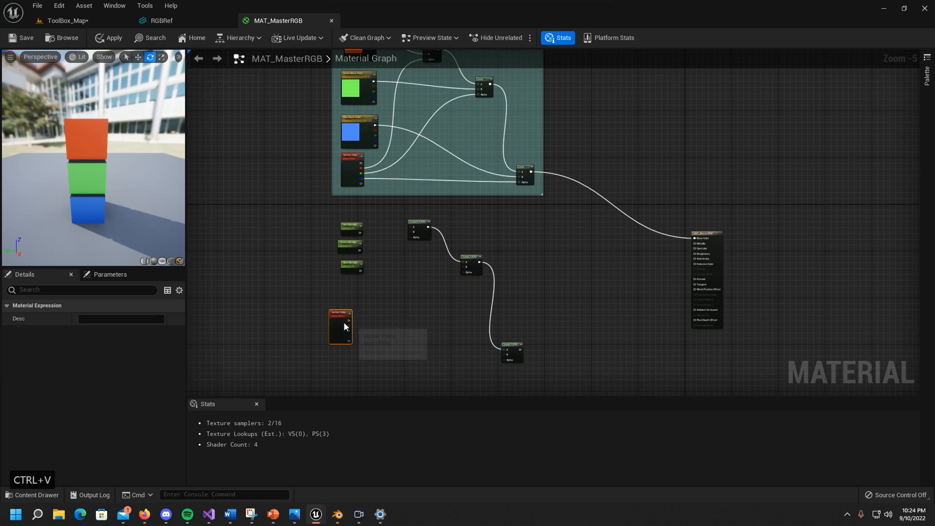
Move the last Lerp copy up, closer to the other two Metallic Lerp nodes.
right_click_drag(447, 330, 449, 256)
scroll(361, 228, "up", 1)
scroll(414, 241, "up", 2)
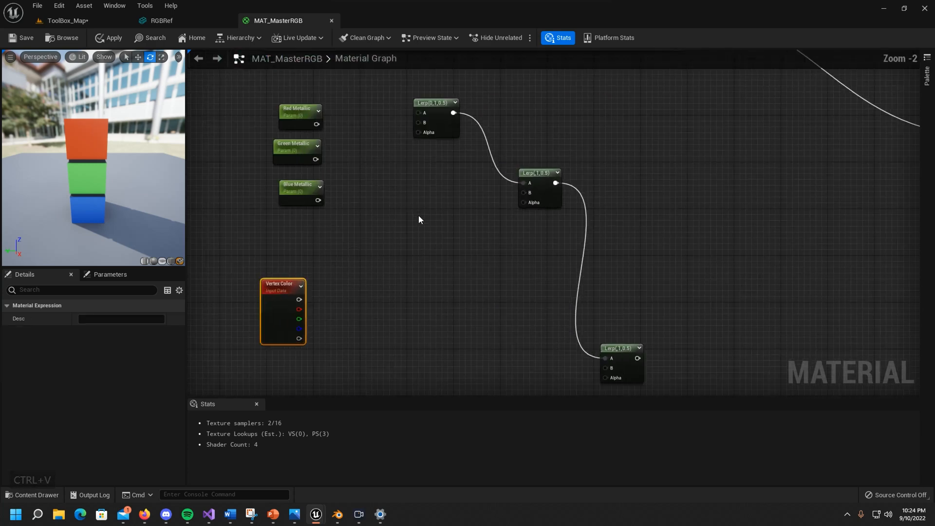
right_click_drag(419, 226, 413, 197)
left_click_drag(603, 330, 586, 278)
right_click_drag(392, 181, 442, 217)
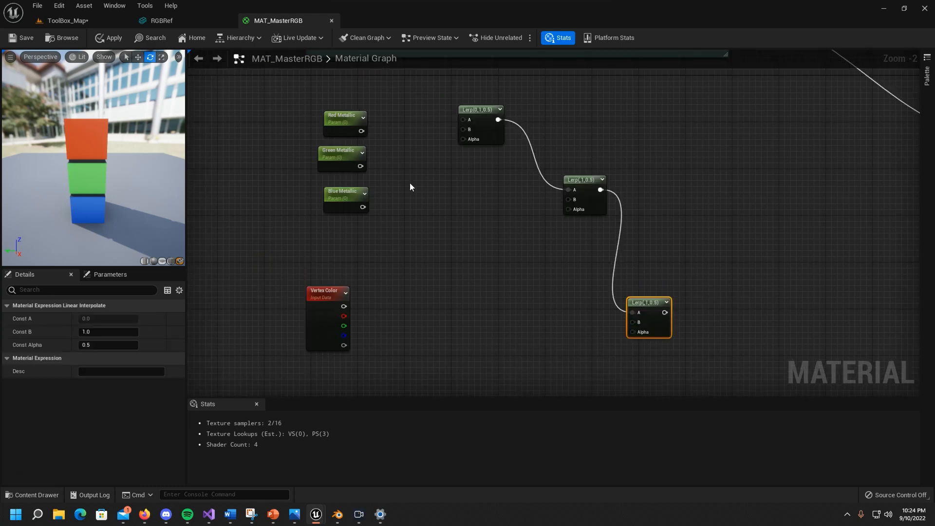
Connect Red Metallic and vertex red to the first Lerp's B and Alpha, and Green Metallic and vertex green to the second Lerp's.
left_click_drag(362, 131, 463, 129)
left_click_drag(343, 316, 463, 139)
left_click_drag(361, 166, 567, 199)
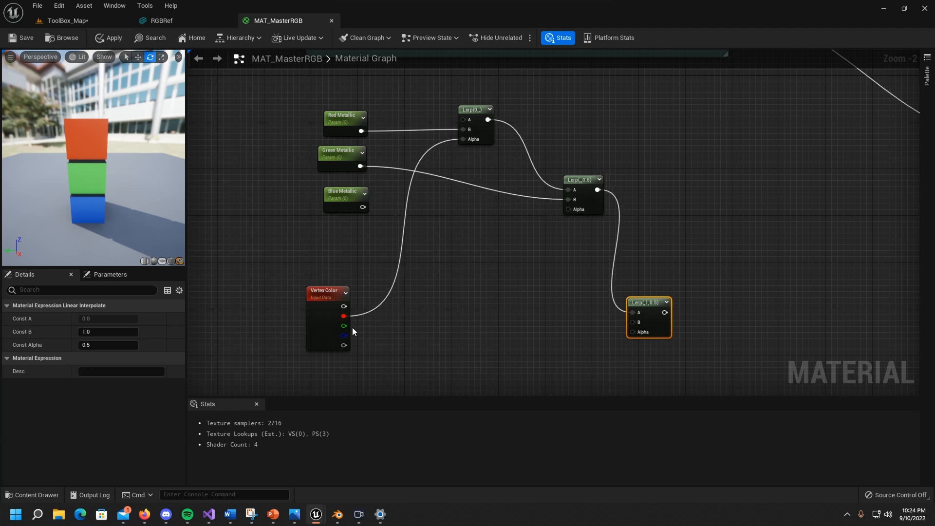
left_click_drag(344, 326, 568, 210)
Connect Blue Metallic and vertex blue to the third Lerp's B and Alpha, and check the settings of the three Metallic parameters.
left_click_drag(363, 207, 633, 322)
right_click_drag(547, 328, 451, 274)
left_click_drag(248, 282, 537, 276)
right_click_drag(307, 195, 448, 295)
left_click(377, 248)
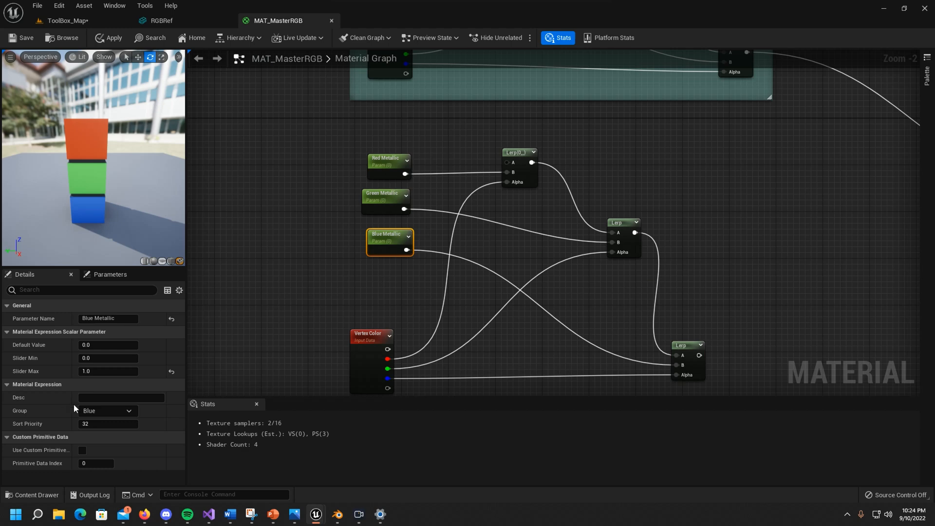
left_click(376, 198)
left_click(380, 160)
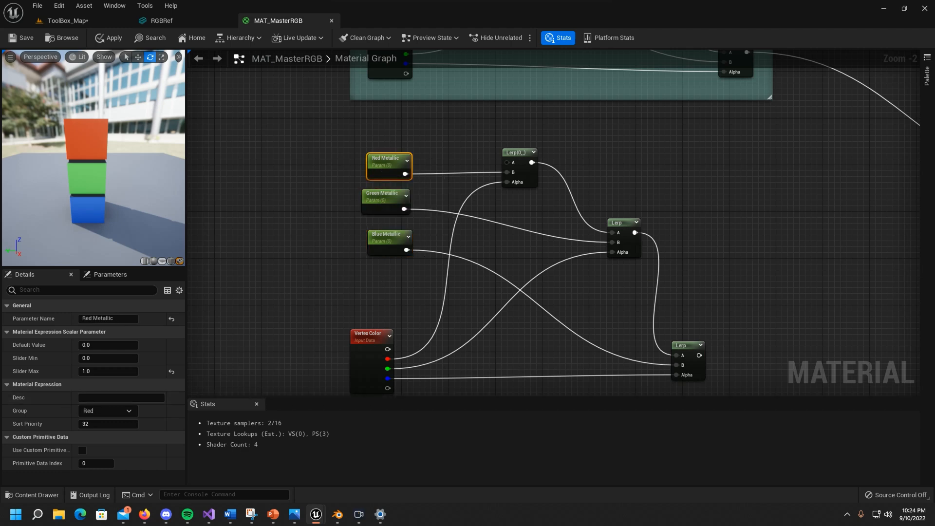
Enclose the Metallic parameters, the Vertex Color copy and their three Lerp nodes in a comment box titled "Metallic".
right_click_drag(490, 292, 374, 231)
scroll(374, 232, "down", 2)
right_click_drag(346, 285, 313, 333)
left_click_drag(226, 179, 520, 330)
key("c")
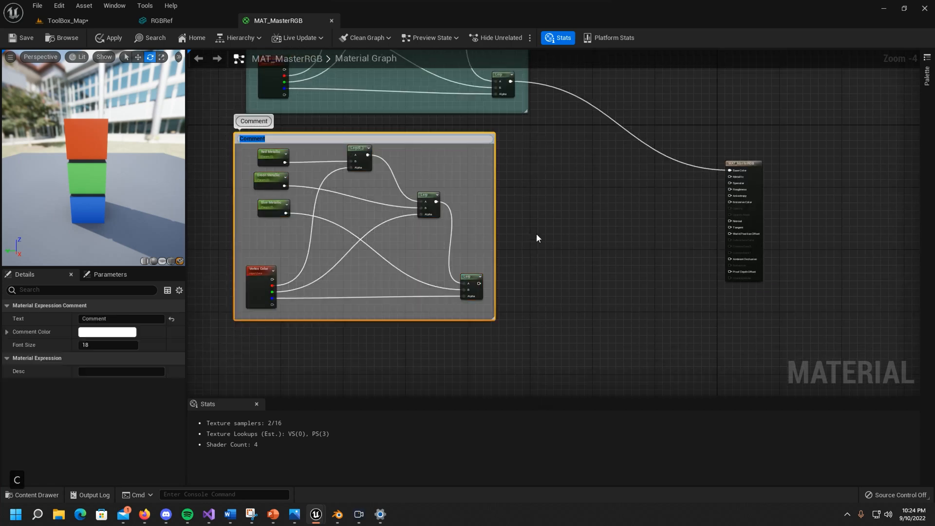
type("Mett")
key("BackSpace")
type("allic")
key("Return")
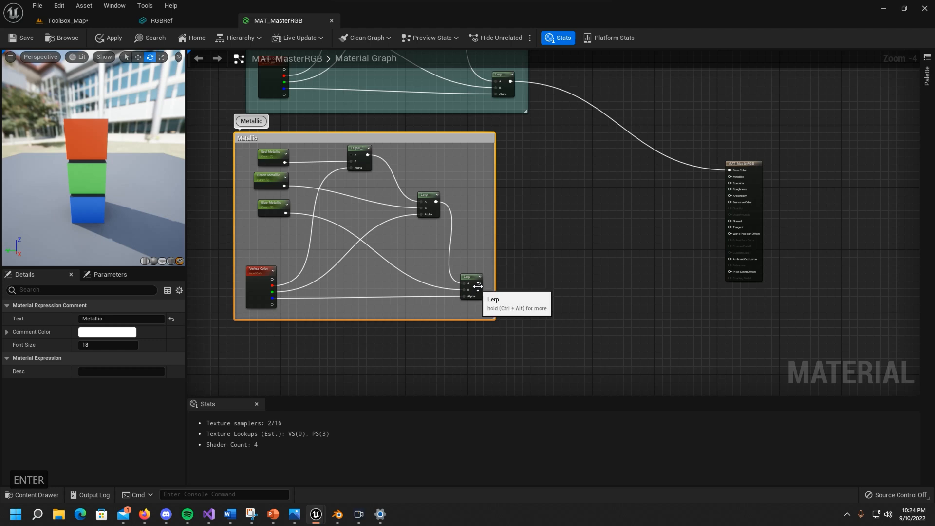
Connect the last Metallic Lerp to the material's Metallic input and color the Metallic comment box light purple.
left_click_drag(480, 285, 731, 178)
right_click_drag(639, 248, 703, 228)
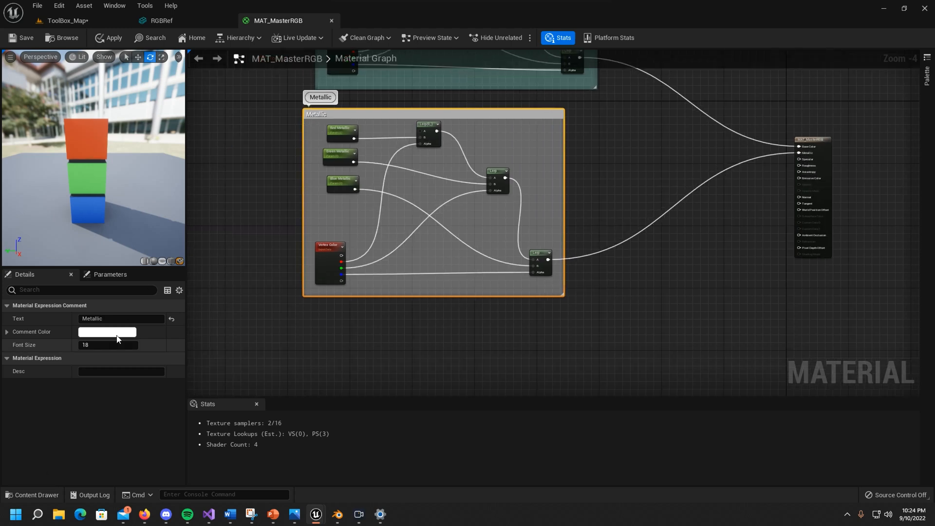
left_click(129, 332)
left_click(183, 293)
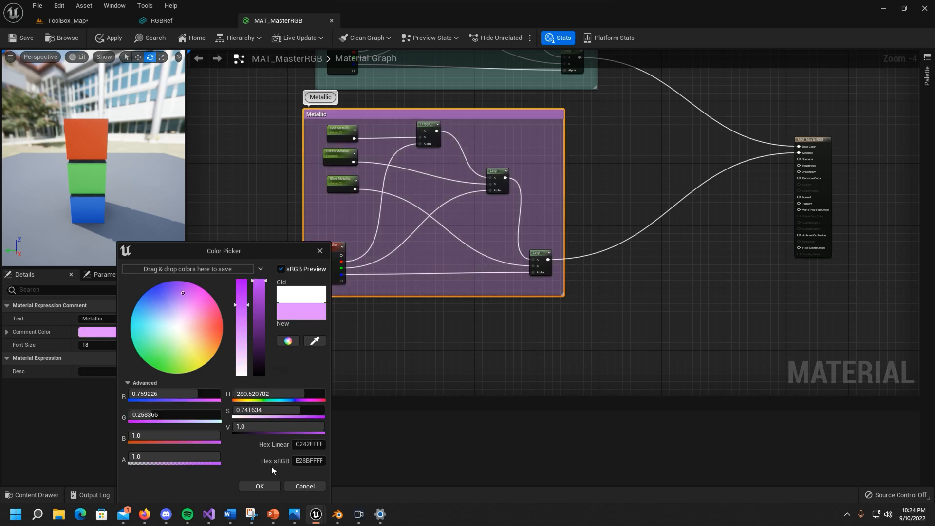
left_click(263, 486)
left_click(478, 335)
Duplicate the whole Metallic comment box with its nodes and place the copy directly below the original.
scroll(478, 336, "down", 3)
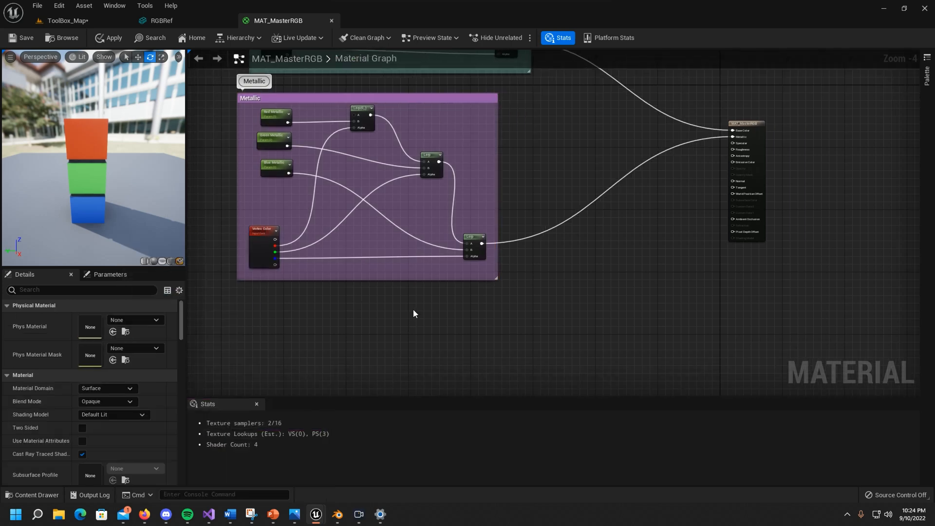
left_click_drag(366, 191, 515, 293)
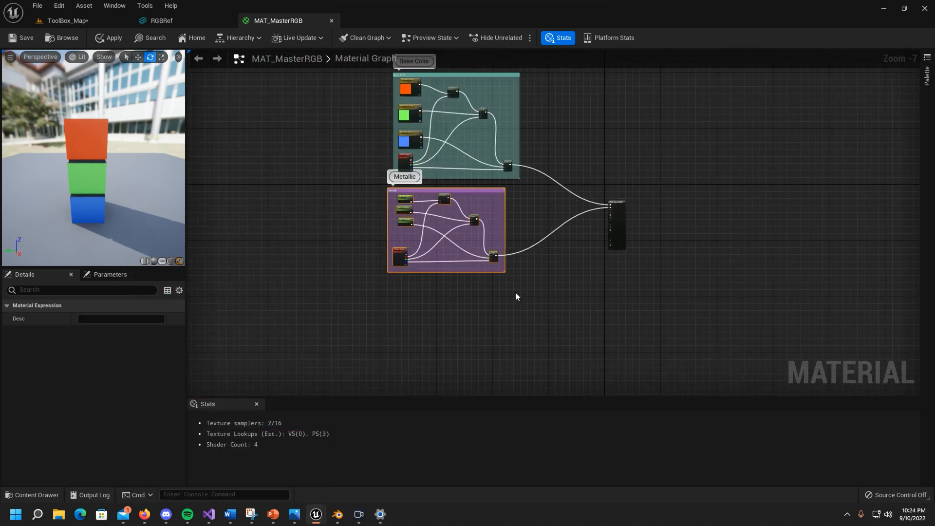
scroll(466, 313, "up", 2)
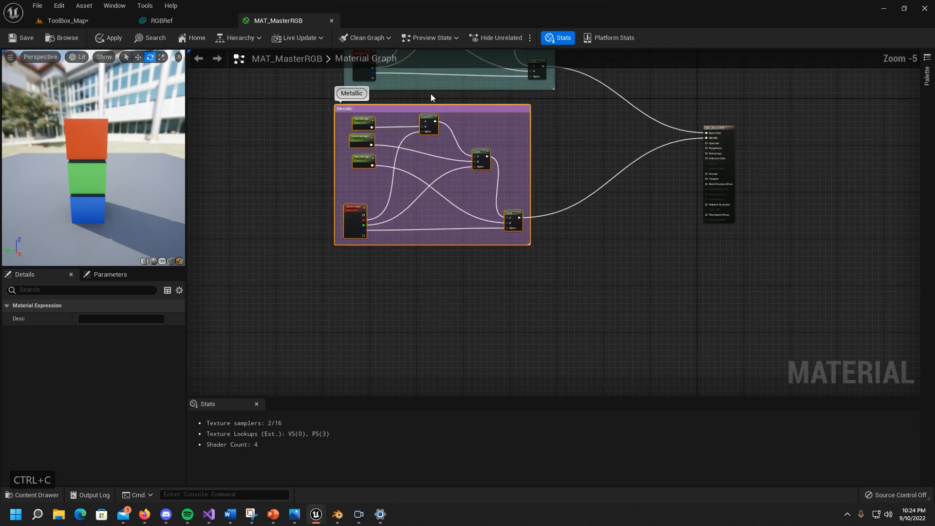
left_click_drag(301, 108, 550, 276)
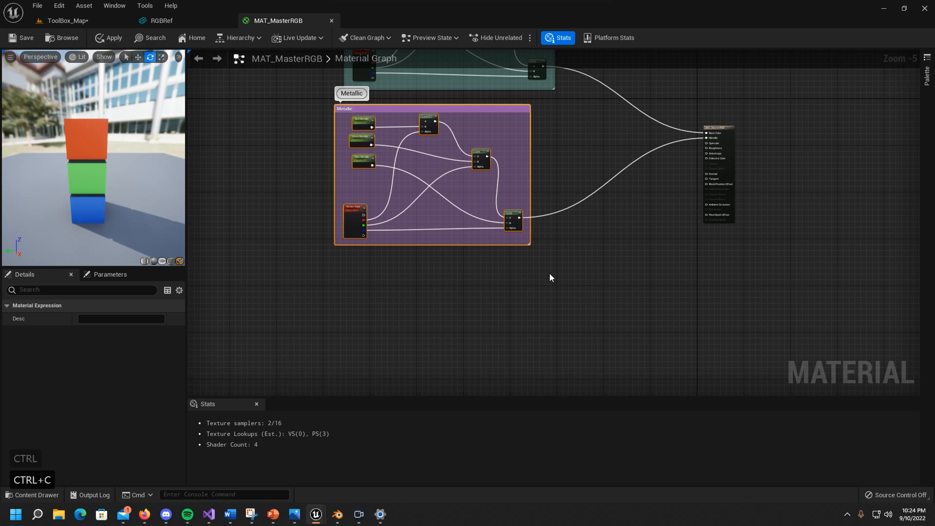
key("ctrl+v")
left_click_drag(559, 233, 401, 280)
right_click_drag(352, 287, 412, 178)
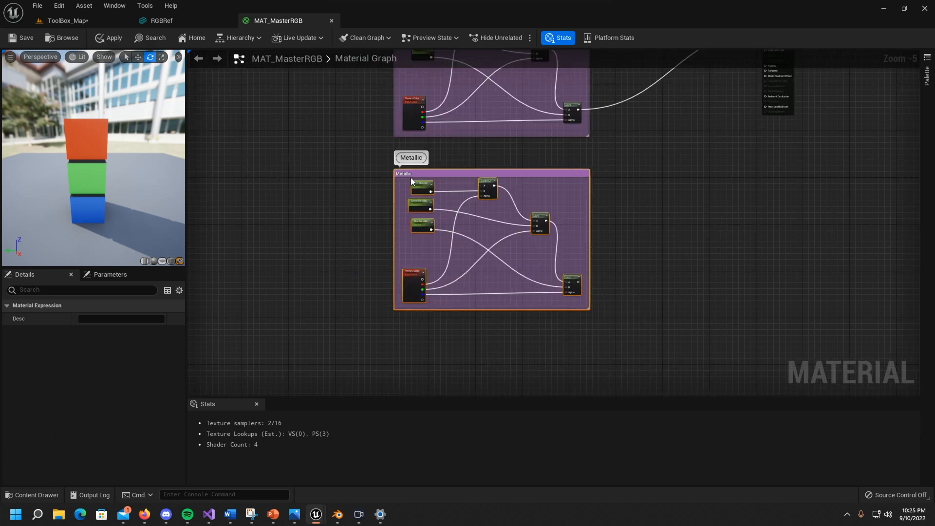
Retitle the lower comment box "Roughness" and copy that word for reuse.
left_click(404, 172)
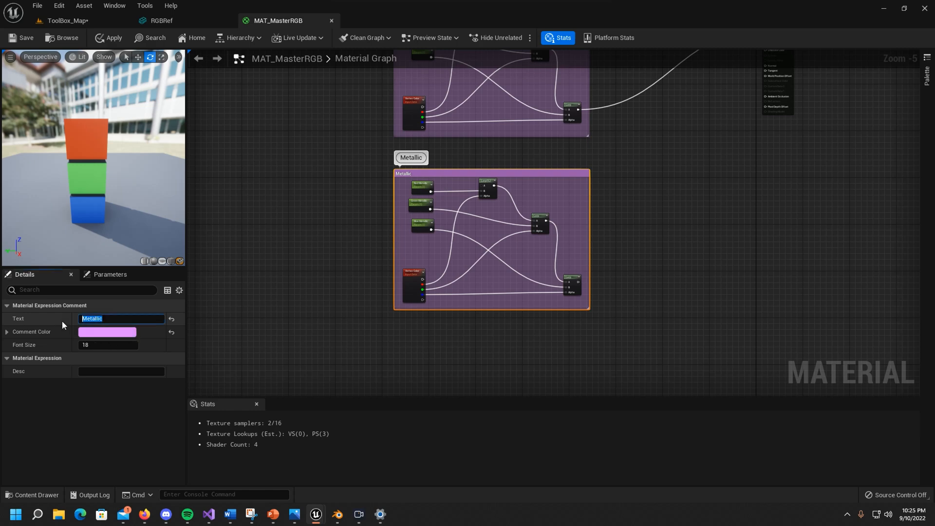
type("Roughness")
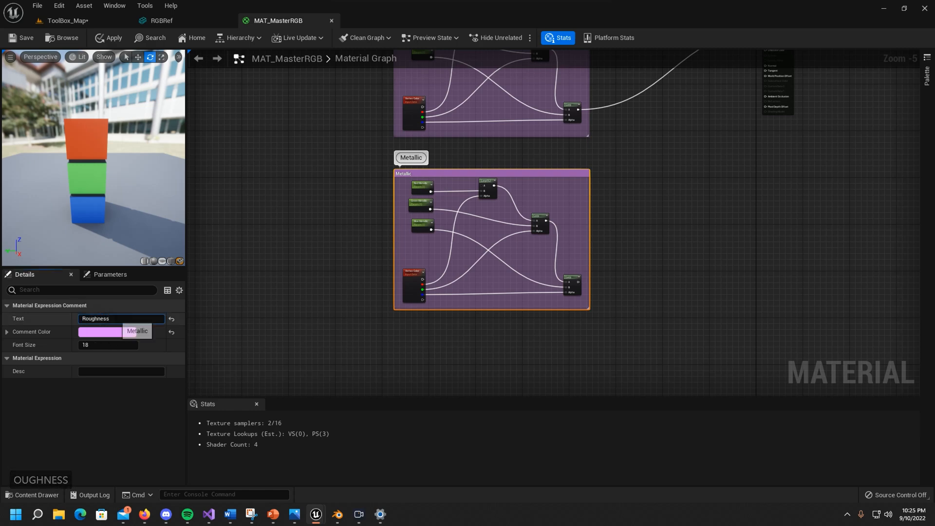
key("ctrl+c")
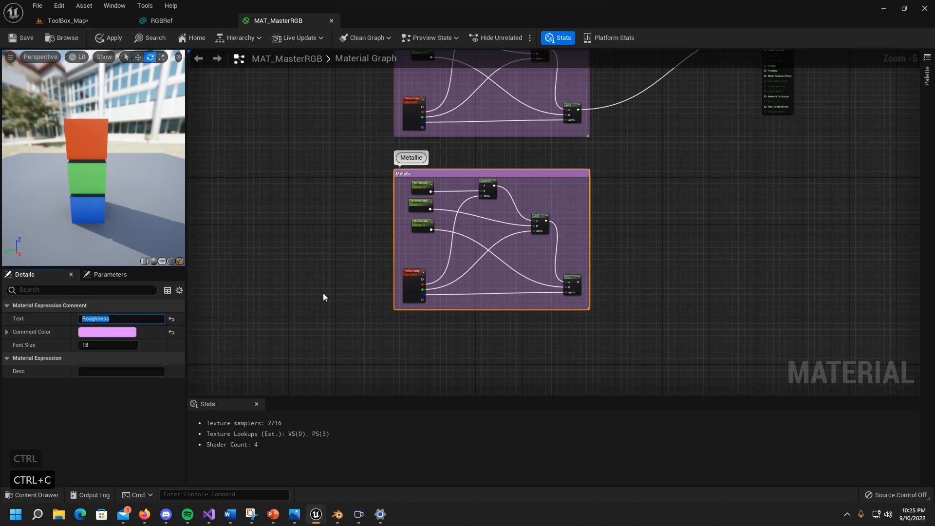
left_click(376, 251)
Rename the Red Metallic parameter in the Roughness comment box to "Red Roughness".
left_click(421, 186)
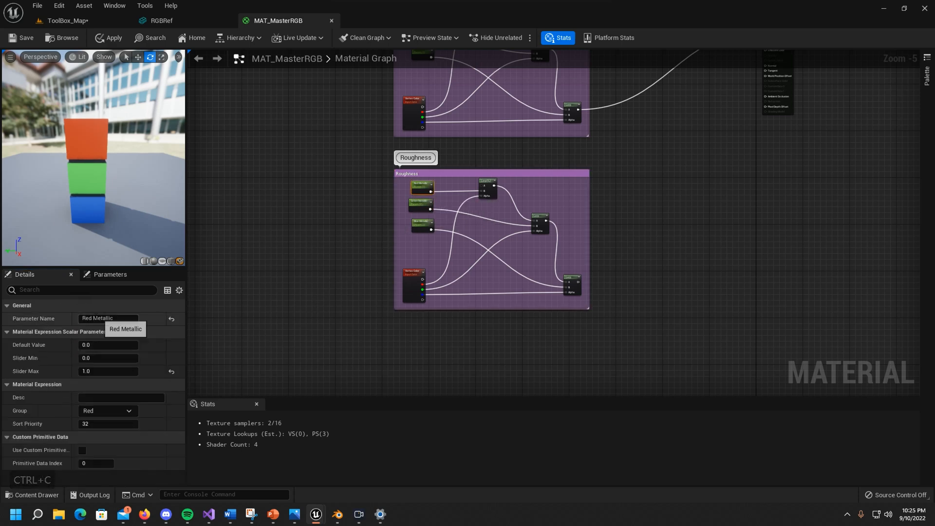
left_click_drag(114, 318, 93, 318)
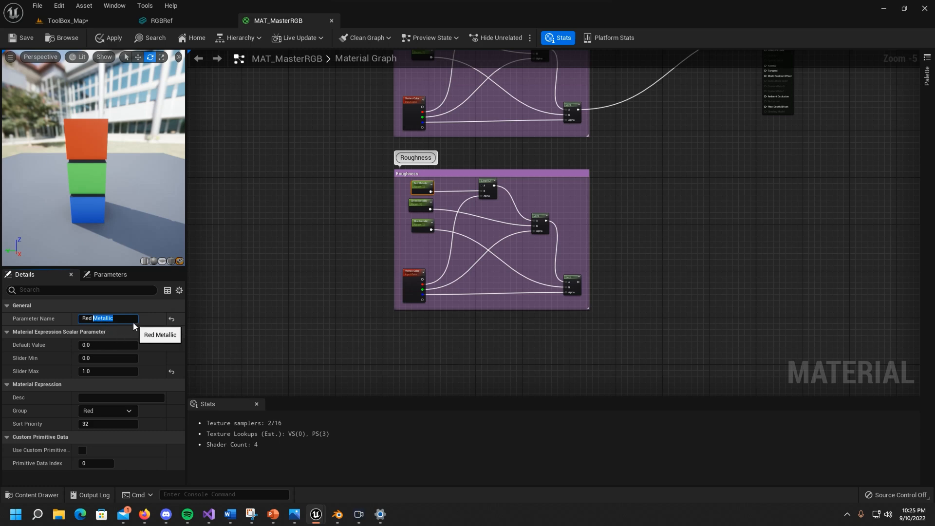
key("ctrl+v")
left_click(378, 213)
Rename the Green Metallic parameter in the Roughness comment box to "Green Roughness".
left_click(414, 205)
left_click_drag(98, 318, 138, 320)
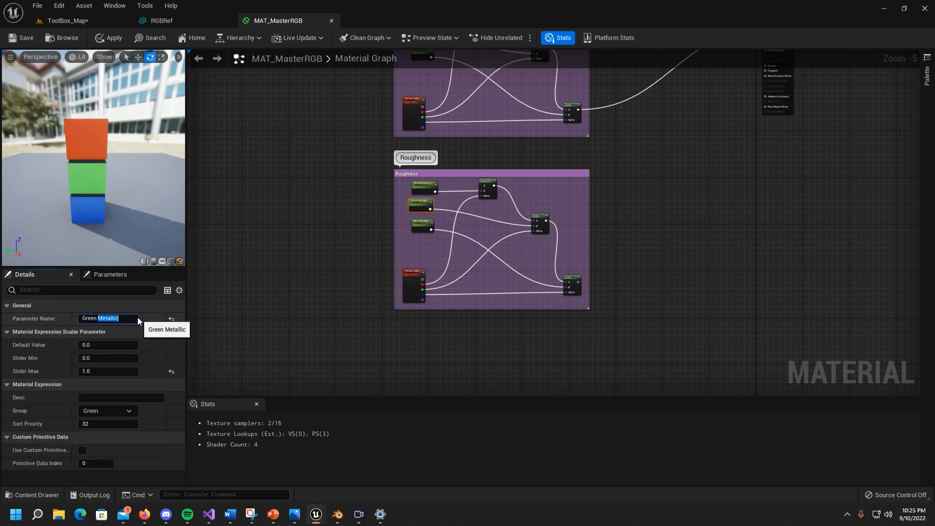
key("ctrl+v")
left_click(285, 240)
Rename the Blue Metallic parameter in the Roughness comment box to "Blue Roughness".
left_click(413, 227)
left_click_drag(95, 318, 133, 320)
key("ctrl+v")
left_click(284, 302)
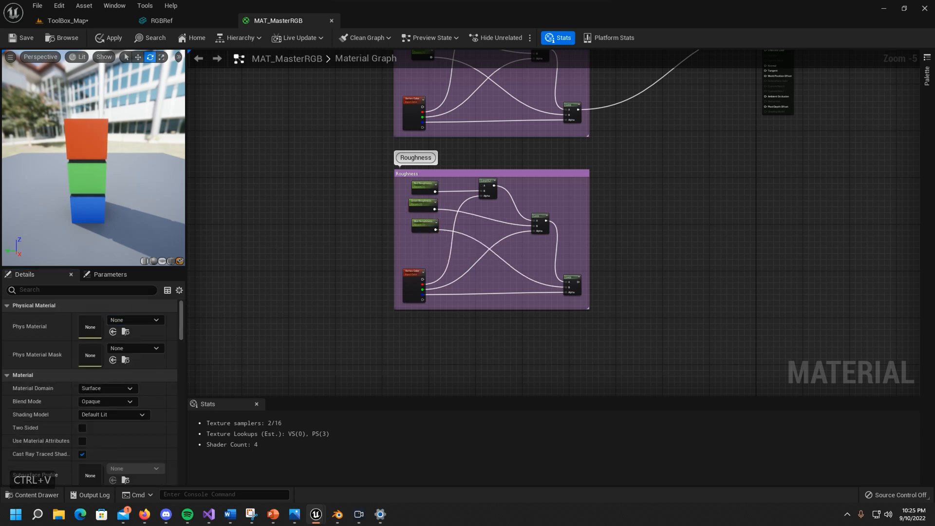
Connect the last Roughness Lerp to the material's Roughness input and inspect the tower's surface in the preview.
right_click_drag(589, 255, 521, 305)
left_click_drag(513, 333, 709, 92)
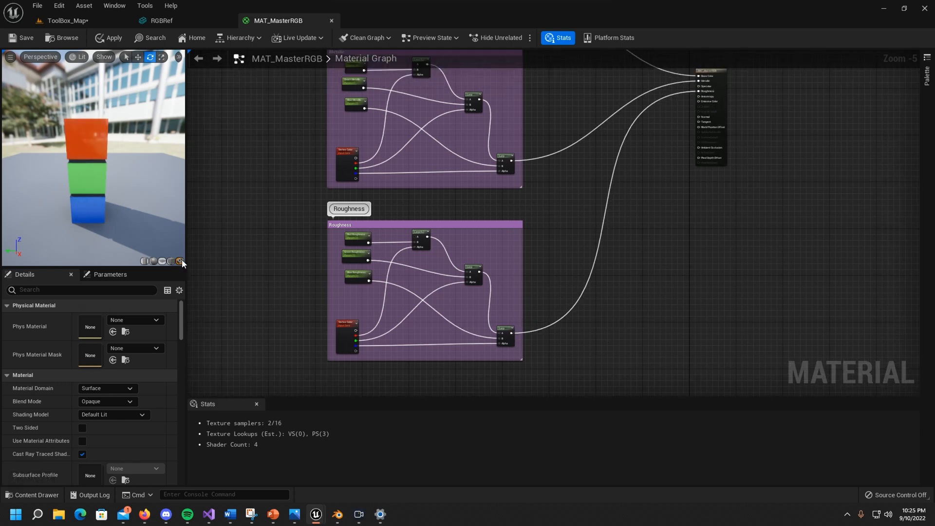
left_click_drag(70, 177, 105, 190)
scroll(96, 181, "up", 5)
scroll(96, 185, "up", 5)
scroll(85, 191, "down", 7)
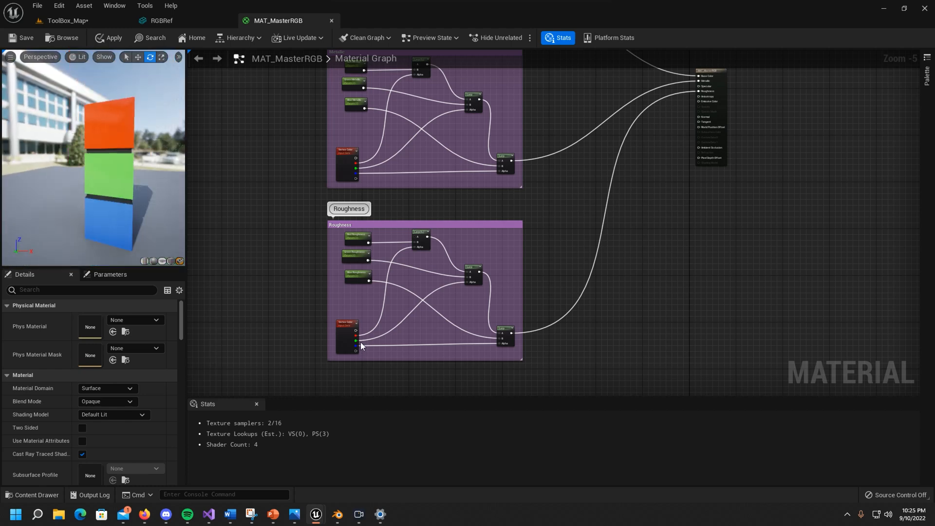
right_click_drag(312, 214, 392, 194)
scroll(114, 191, "up", 6)
left_click_drag(114, 191, 123, 164)
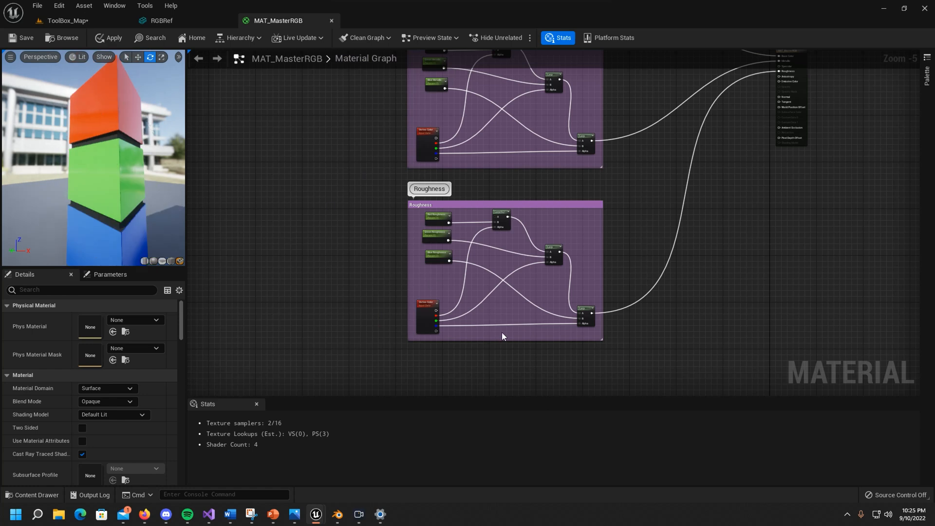
Set the default value of the Red Roughness parameter to 0.85.
left_click(432, 219)
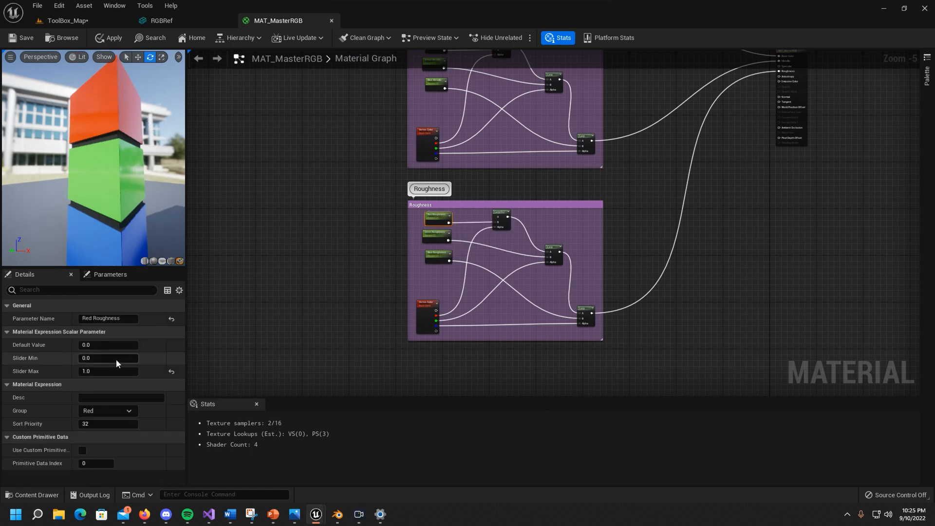
left_click(107, 345)
type(".")
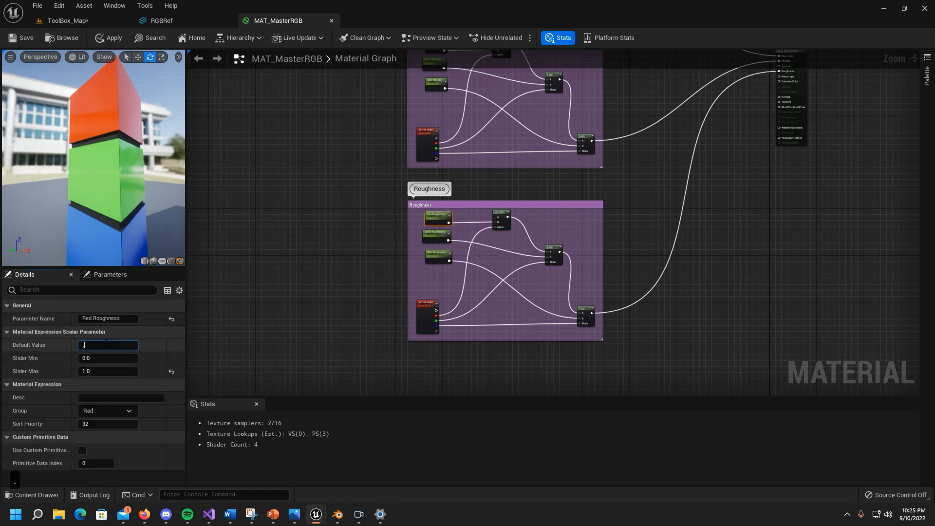
type("85")
left_click(347, 232)
Set the default value of the Green Roughness parameter to 0.85.
left_click(433, 234)
left_click(107, 345)
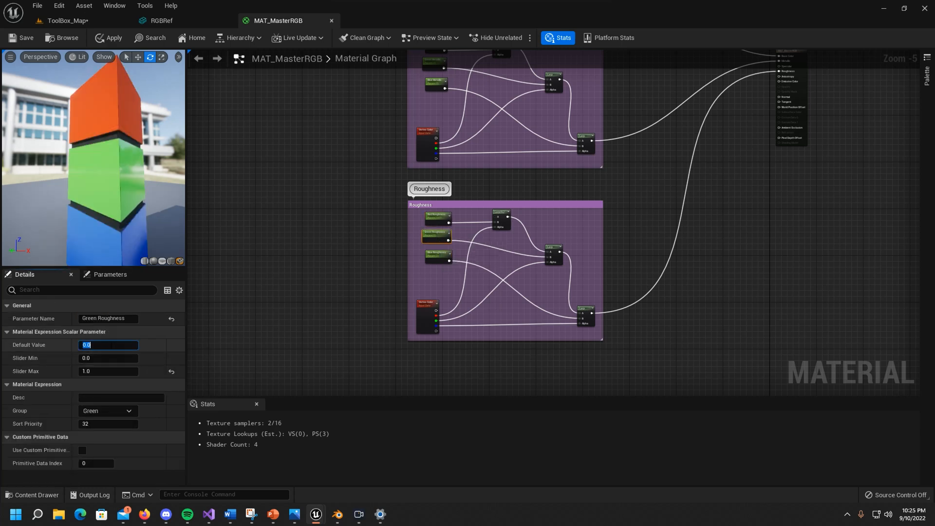
type(".95")
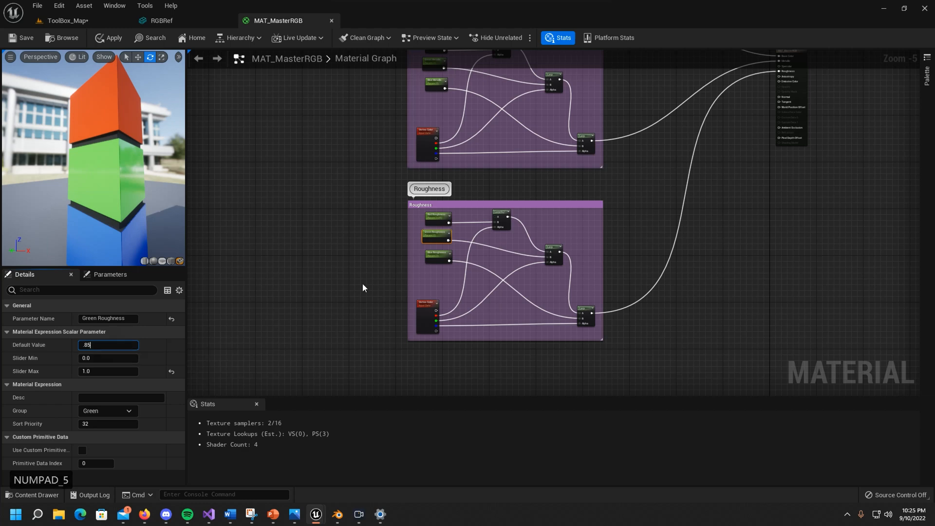
left_click(362, 283)
Set the default value of the Blue Roughness parameter to 0.85 and check the tower in the preview.
left_click(433, 259)
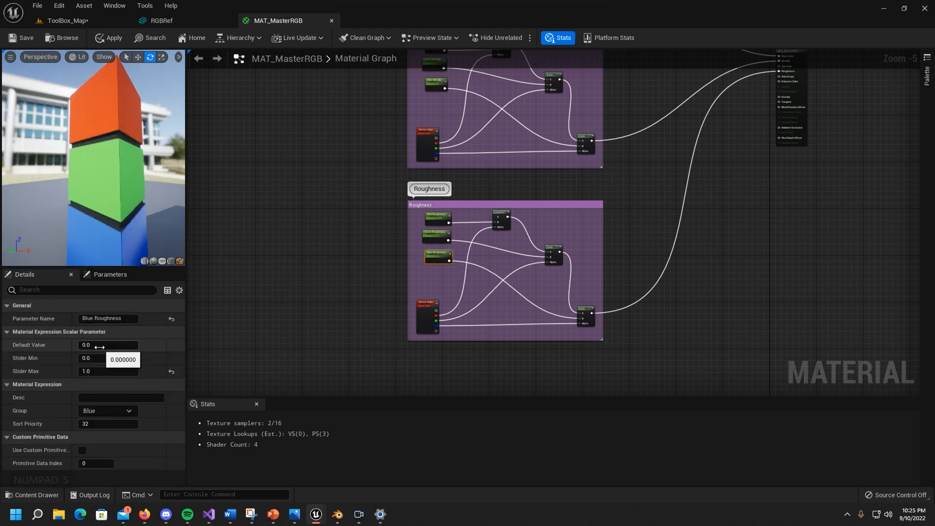
type(".852")
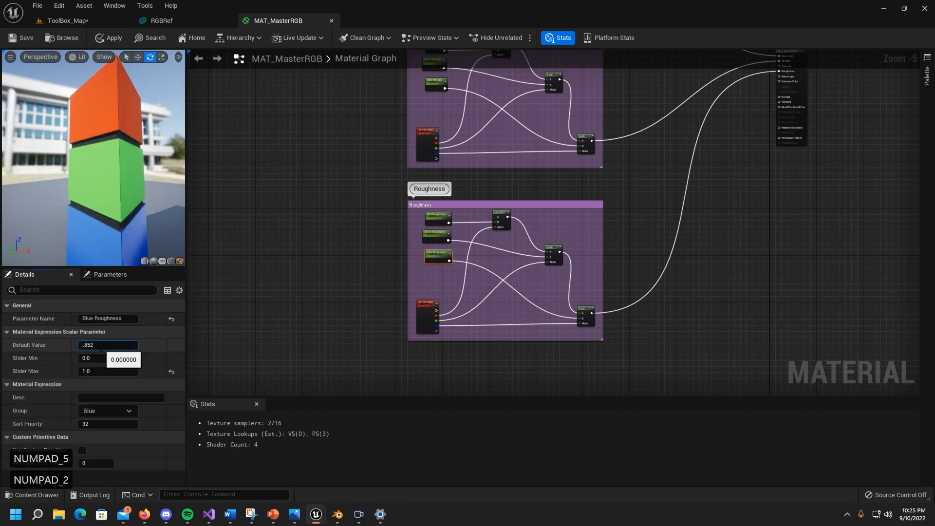
left_click(358, 276)
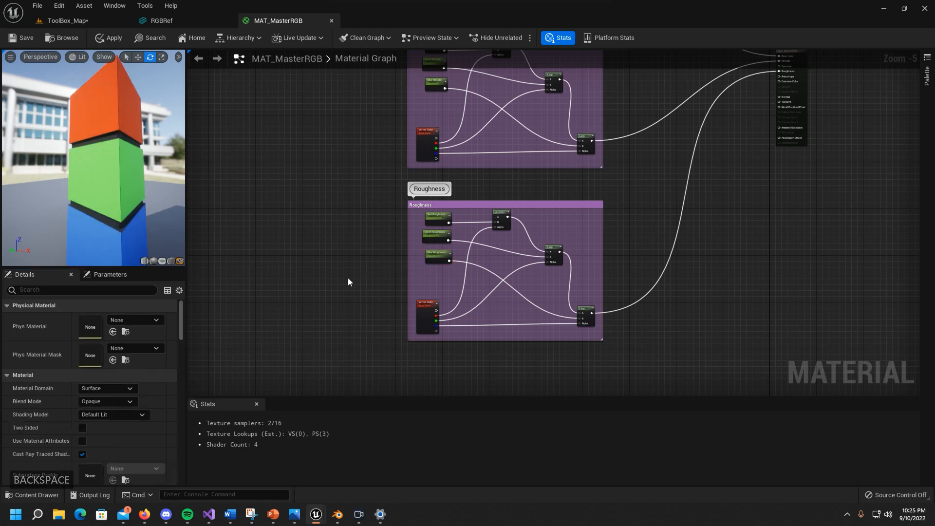
left_click_drag(112, 161, 63, 158)
right_click_drag(773, 87, 610, 226)
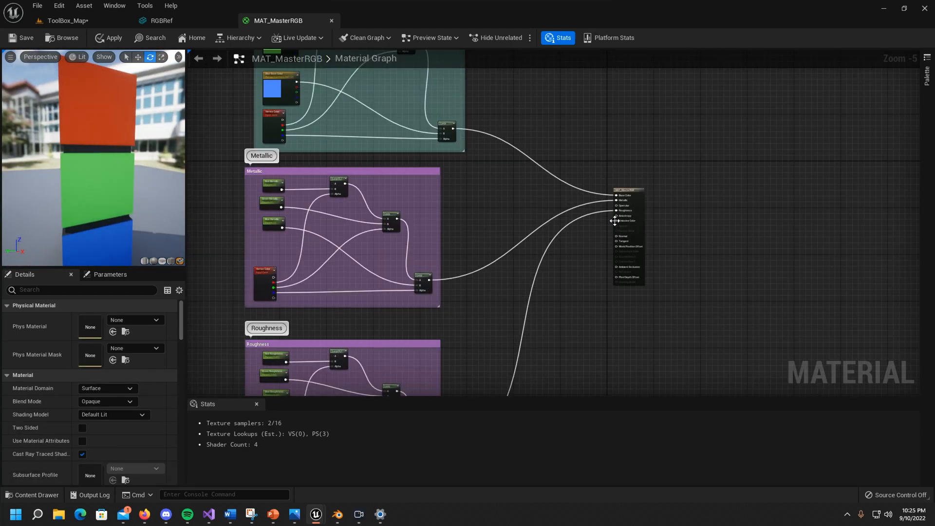
Move the main material node up to line up with the Base Color network's output and save the material.
left_click_drag(641, 189, 644, 134)
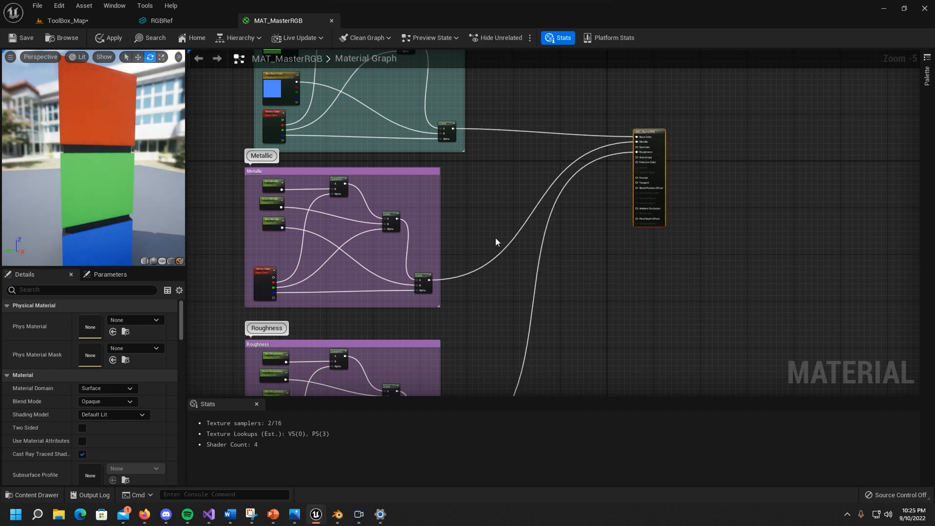
right_click_drag(495, 238, 559, 247)
left_click(18, 40)
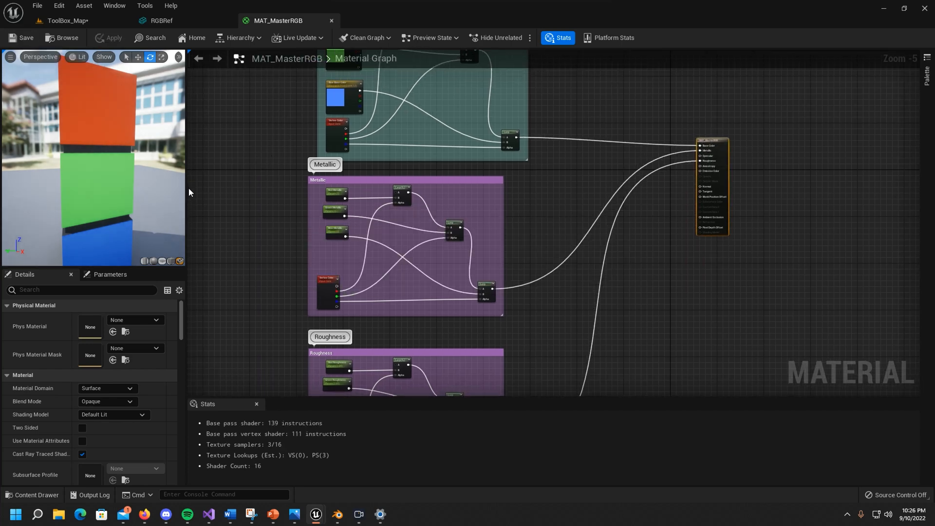
Switch to ToolBox_Map and place the RGBRef mesh from the plugin's Assets folder on the floor at 750, -325, 100.
left_click(61, 21)
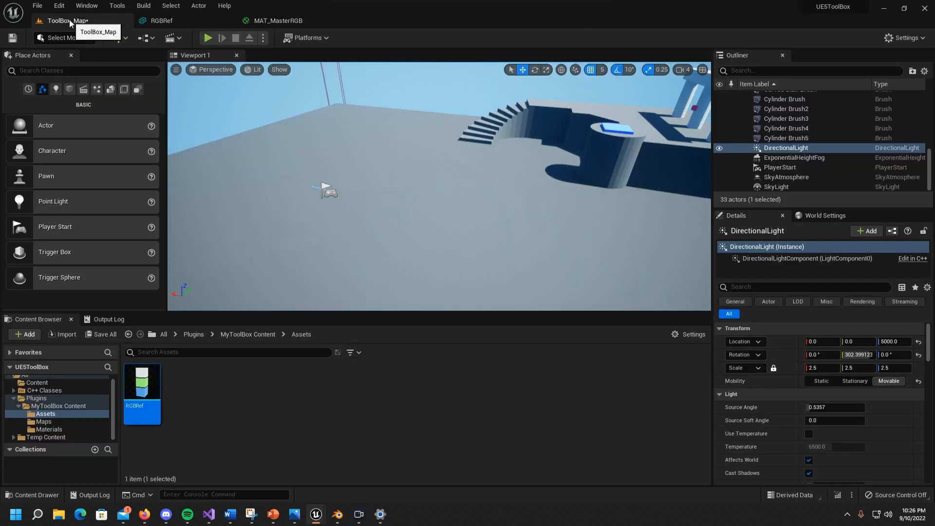
left_click(90, 429)
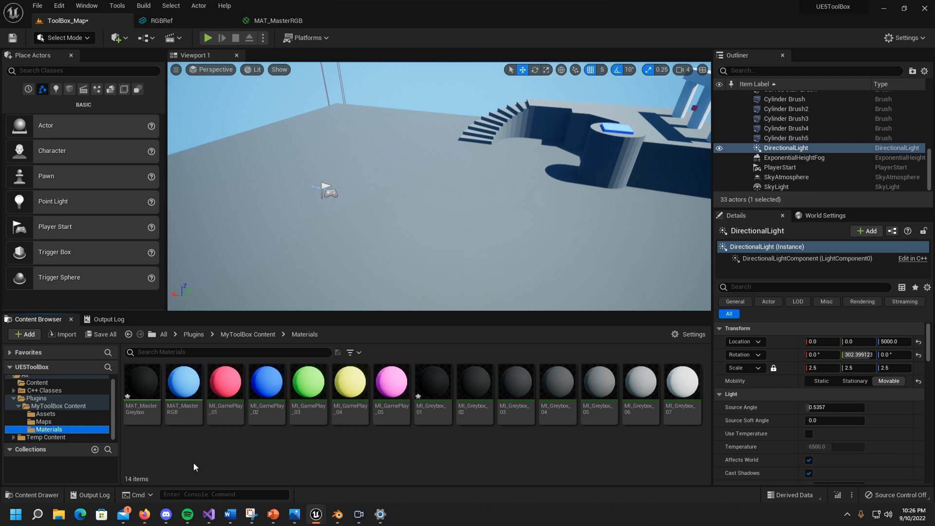
scroll(365, 235, "down", 2)
scroll(364, 243, "up", 1)
right_click_drag(364, 271, 369, 266)
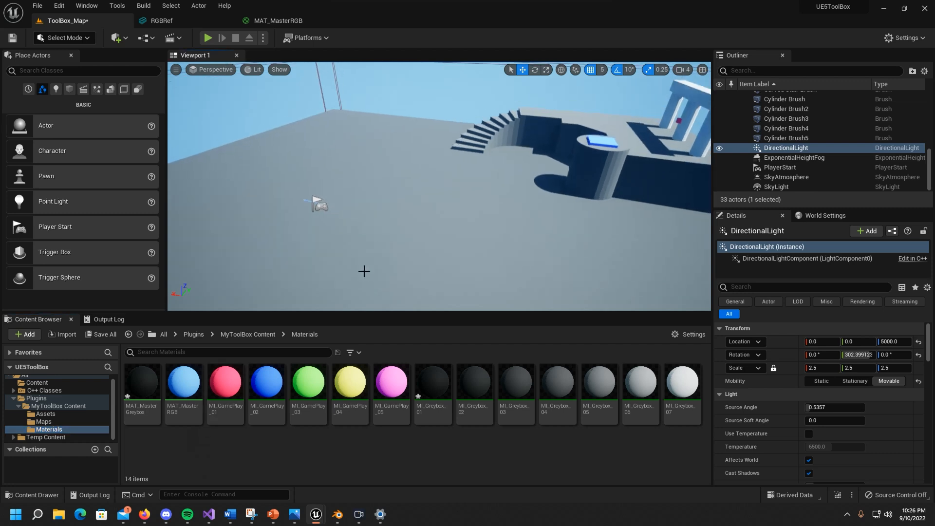
left_click(50, 414)
left_click_drag(390, 209, 222, 170)
right_click_drag(223, 201, 356, 101)
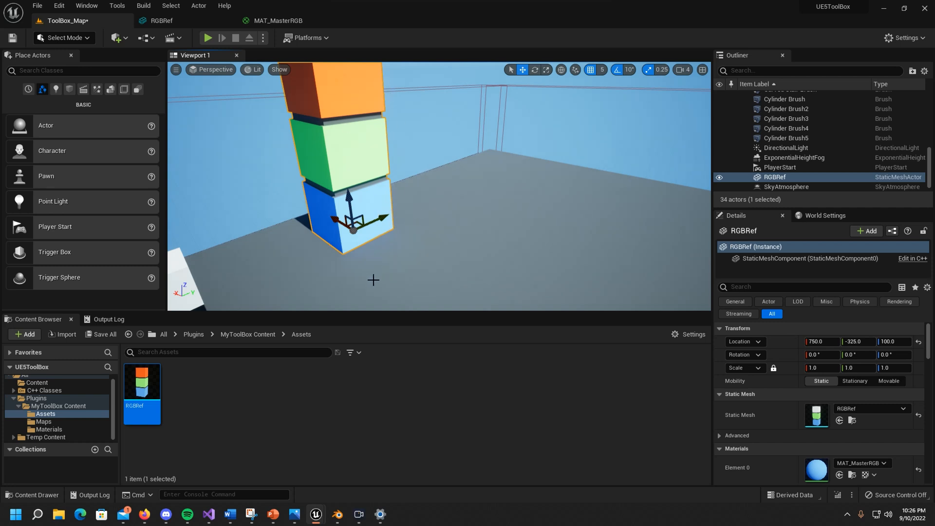
Shift the RGBRef tower along the X axis to 760 and deselect it.
scroll(435, 205, "down", 4)
middle_click_drag(443, 174, 463, 157)
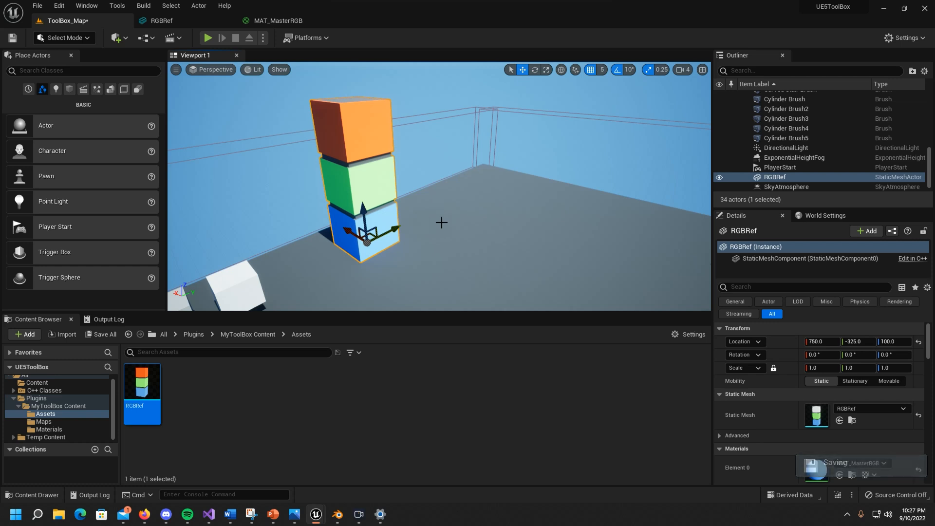
scroll(398, 220, "down", 3)
right_click_drag(397, 221, 419, 221)
key("w")
key("a")
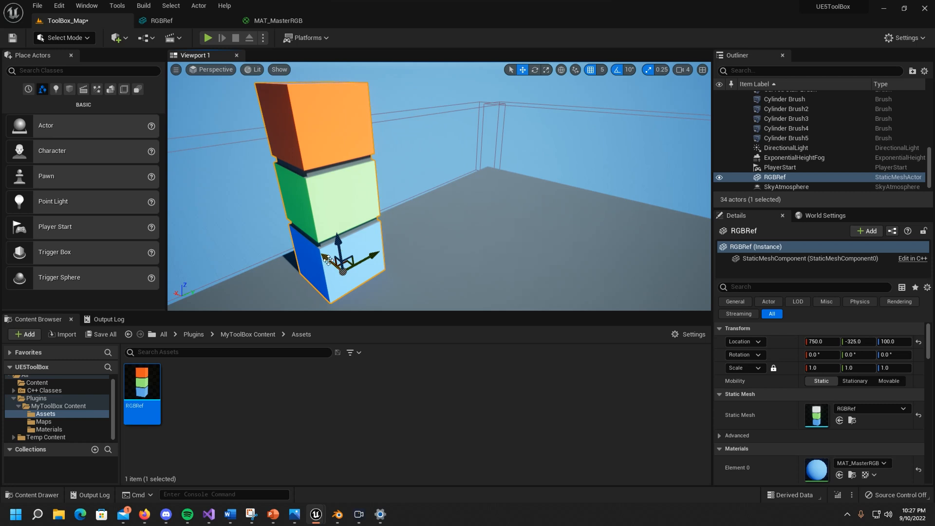
mouse_move(327, 259)
left_mouse_down()
mouse_move(314, 259)
mouse_move(336, 261)
left_mouse_up()
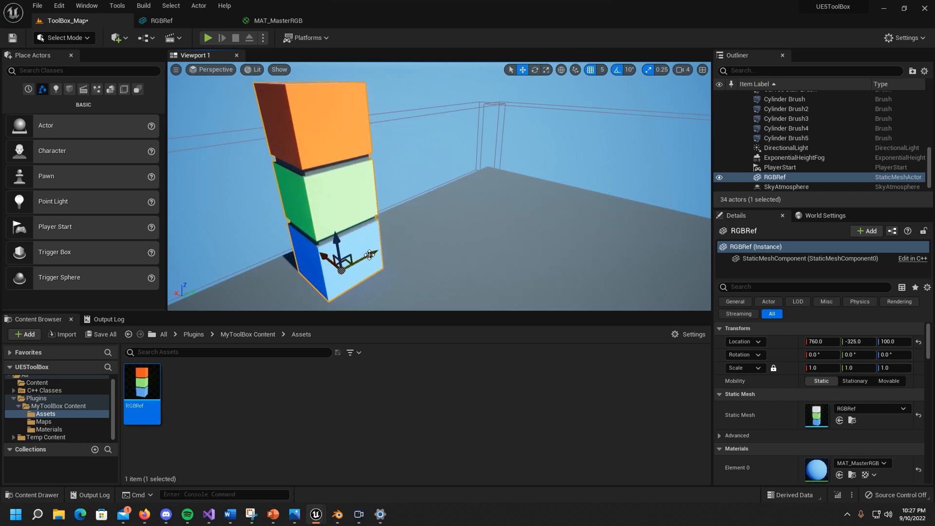
left_click(438, 182)
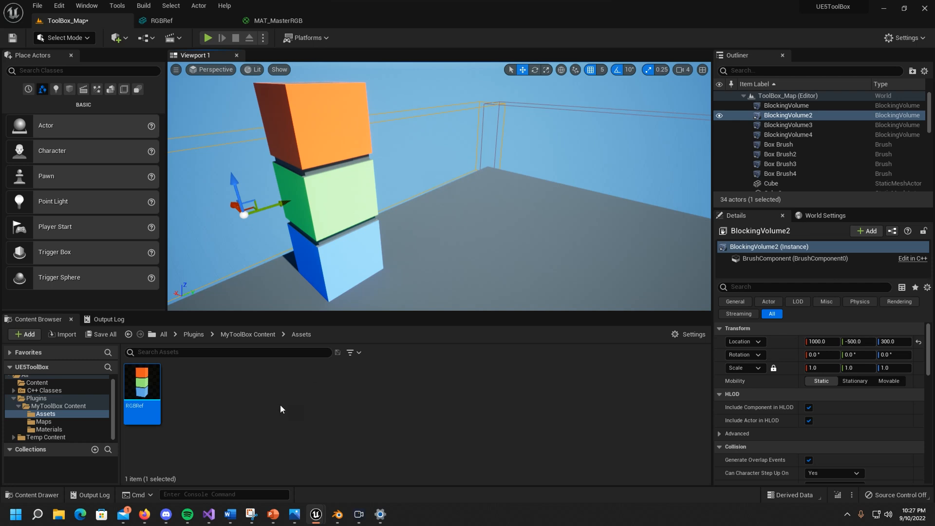
Create a material instance of MAT_MasterRGB in the plugin's Materials folder, keep its default name and open it.
left_click(61, 429)
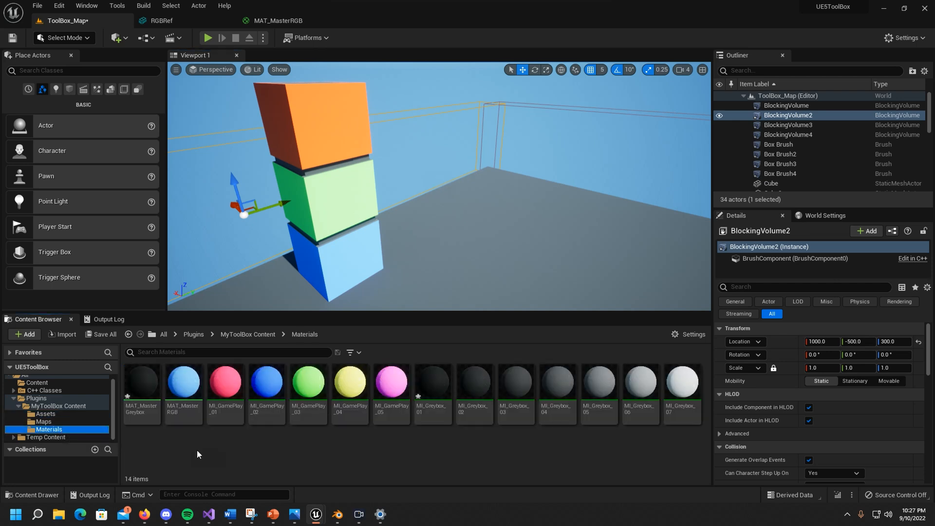
right_click(189, 392)
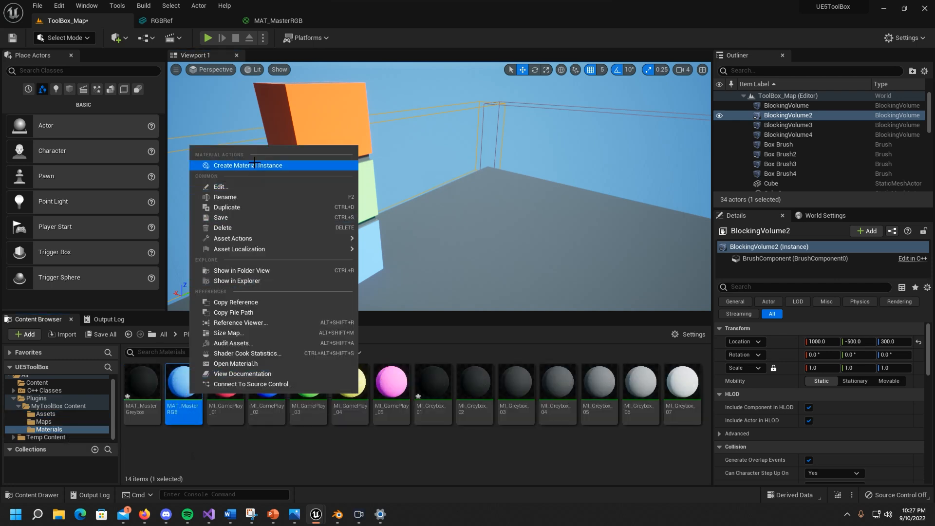
left_click(233, 165)
key("Return")
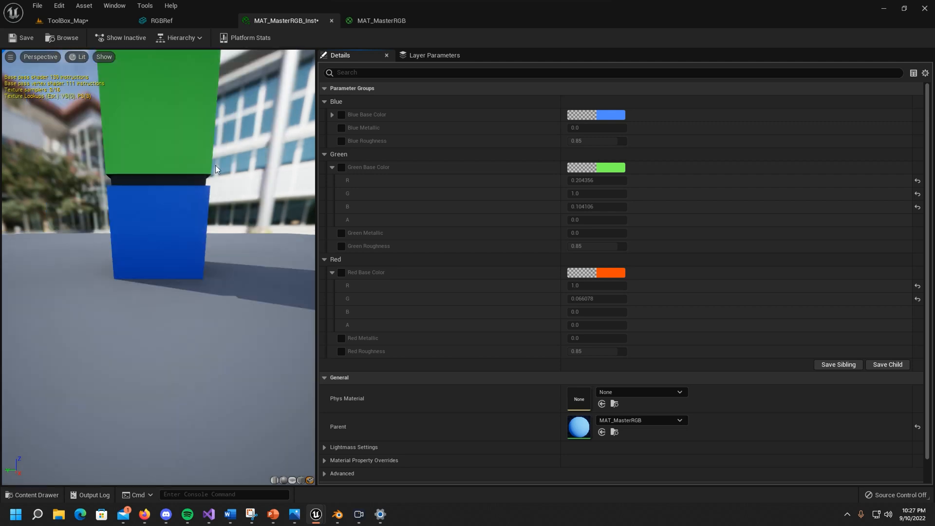
Frame the whole tower in the instance preview and override Blue Base Color with a lighter blue, about R 0.204, G 0.417, B 1.0.
middle_click_drag(215, 166, 234, 99)
middle_click_drag(135, 210, 84, 218)
scroll(128, 211, "up", 5)
scroll(126, 220, "down", 8)
left_click_drag(123, 238, 197, 236)
scroll(206, 265, "up", 5)
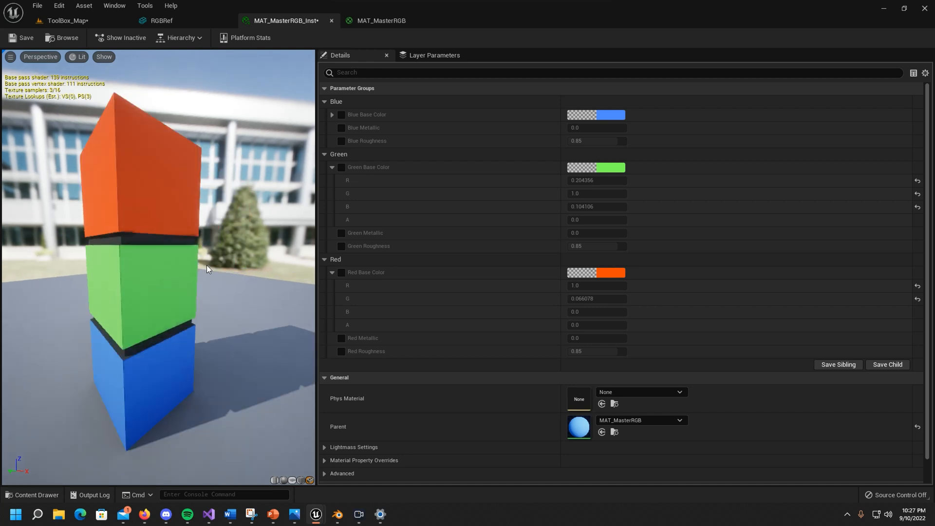
left_click(343, 114)
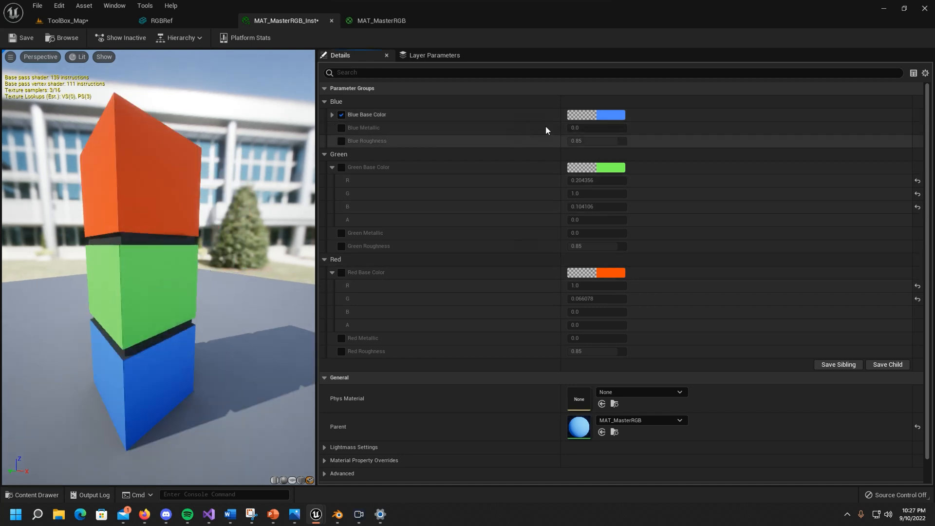
left_click(610, 115)
mouse_move(655, 203)
left_mouse_down()
mouse_move(688, 191)
mouse_move(650, 205)
mouse_move(647, 177)
left_mouse_up()
left_click(770, 365)
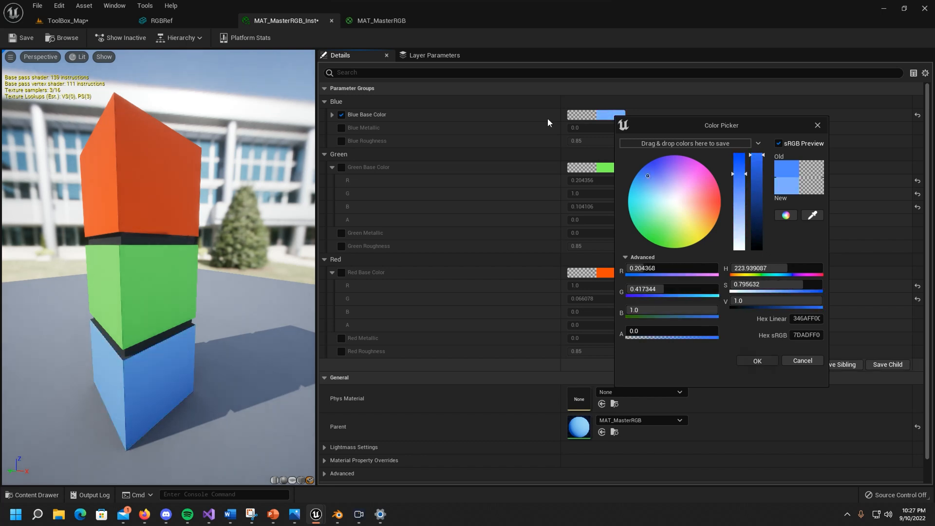
Override Blue Roughness with 0.232, change Blue Base Color to a salmon red, and check the tower's surface up close.
left_click(341, 140)
mouse_move(597, 141)
left_mouse_down()
mouse_move(570, 141)
mouse_move(627, 141)
mouse_move(581, 140)
left_mouse_up()
left_click(607, 115)
left_click_drag(689, 212, 708, 204)
left_click(758, 359)
left_click_drag(154, 331, 171, 298)
scroll(152, 305, "up", 5)
scroll(157, 302, "down", 2)
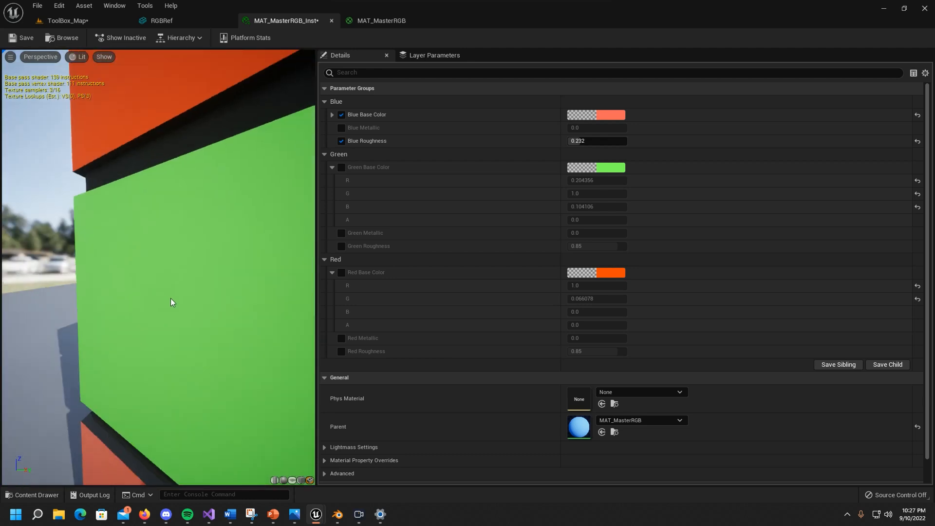
scroll(170, 298, "down", 3)
Disable the Blue Base Color and Blue Roughness overrides and save the material instance.
left_click(342, 141)
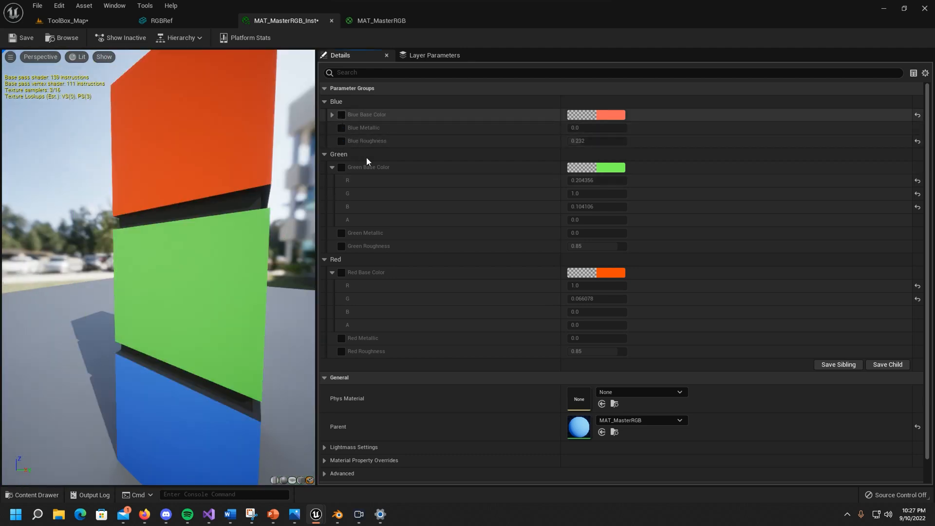
left_click(21, 37)
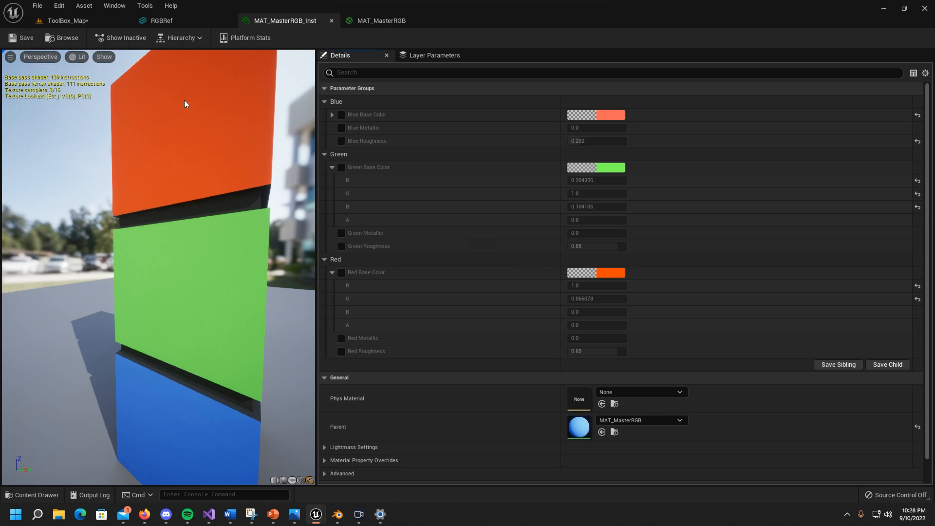
scroll(202, 167, "down", 5)
Return to ToolBox_Map and examine the RGBRef tower and its surroundings from several distances.
left_click(67, 20)
scroll(405, 230, "down", 2)
middle_click_drag(378, 217, 292, 225)
right_click_drag(343, 203, 416, 217)
scroll(342, 202, "down", 3)
scroll(329, 188, "up", 2)
right_click_drag(329, 188, 299, 159)
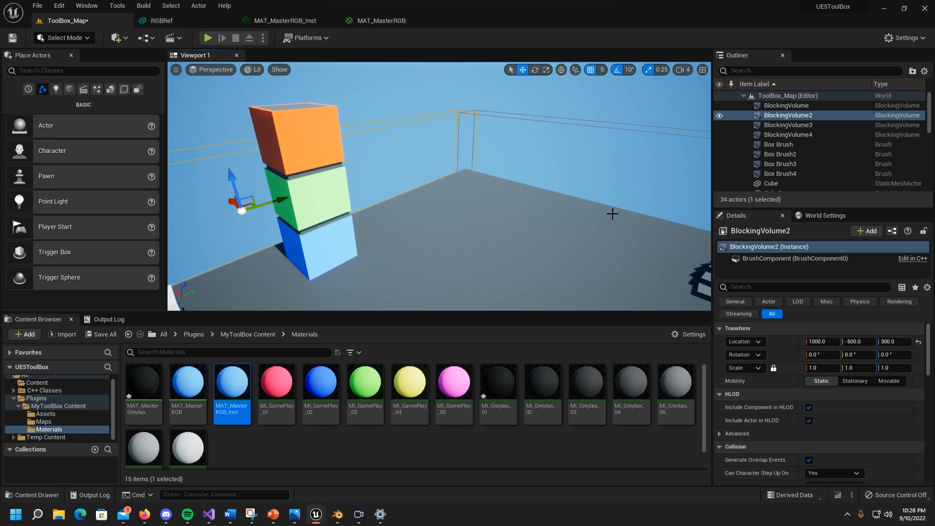
scroll(328, 183, "down", 3)
mouse_move(382, 206)
right_mouse_down()
mouse_move(357, 212)
mouse_move(382, 206)
right_mouse_up()
key("s")
scroll(381, 207, "up", 1)
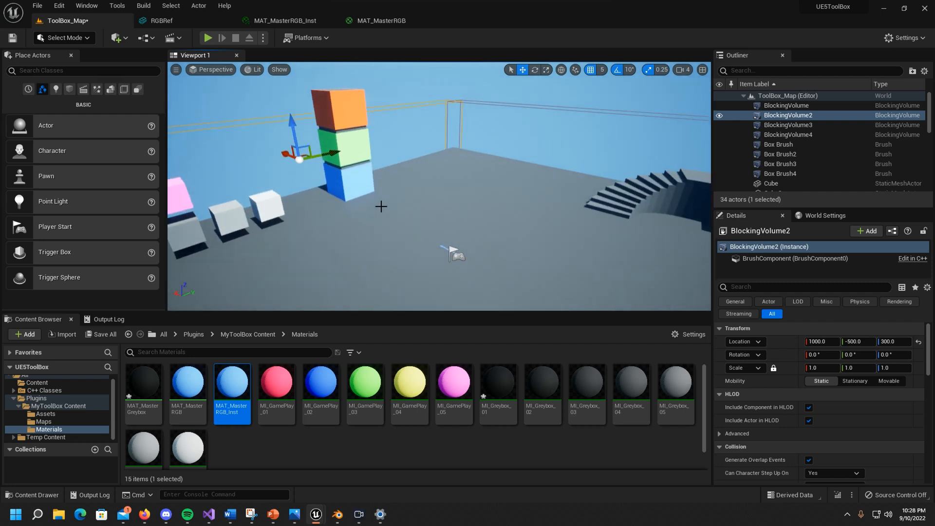